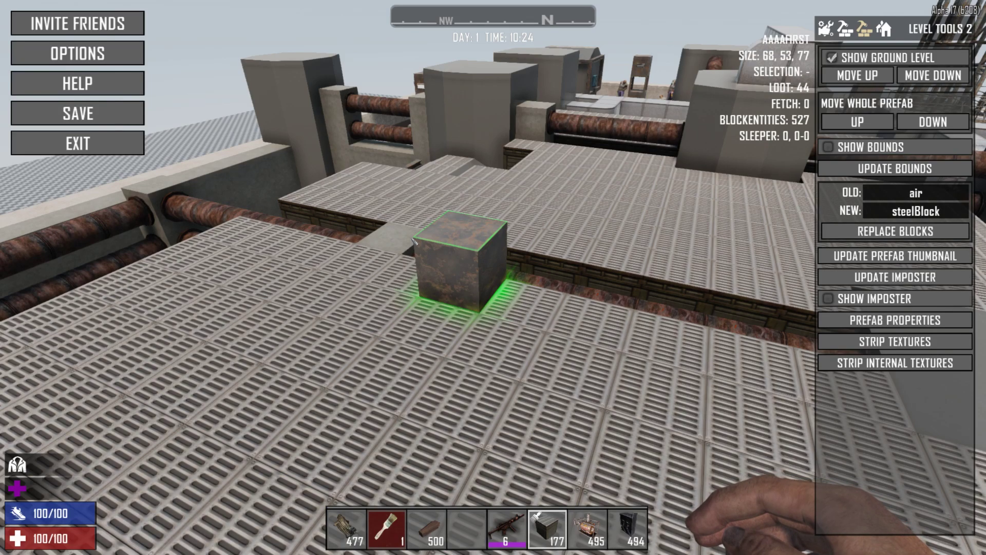
Examine the grated main roof of the building and the available Level Tools 2 options.
key(Escape)
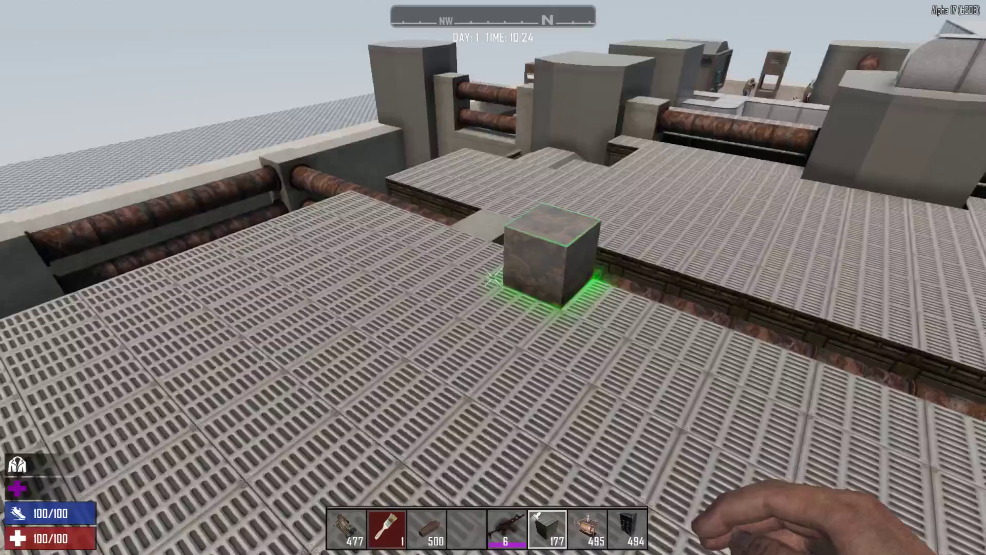
key(w)
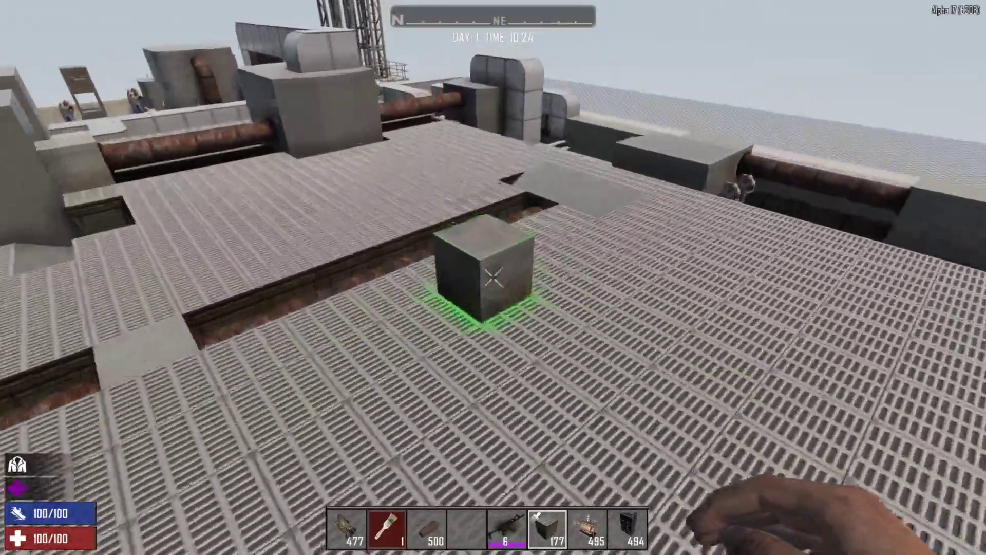
key(a)
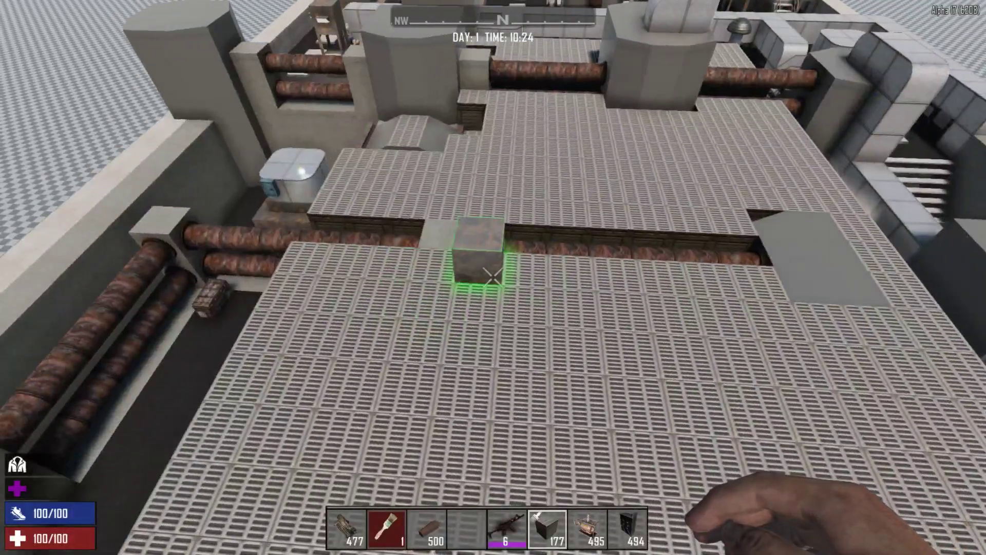
key(d)
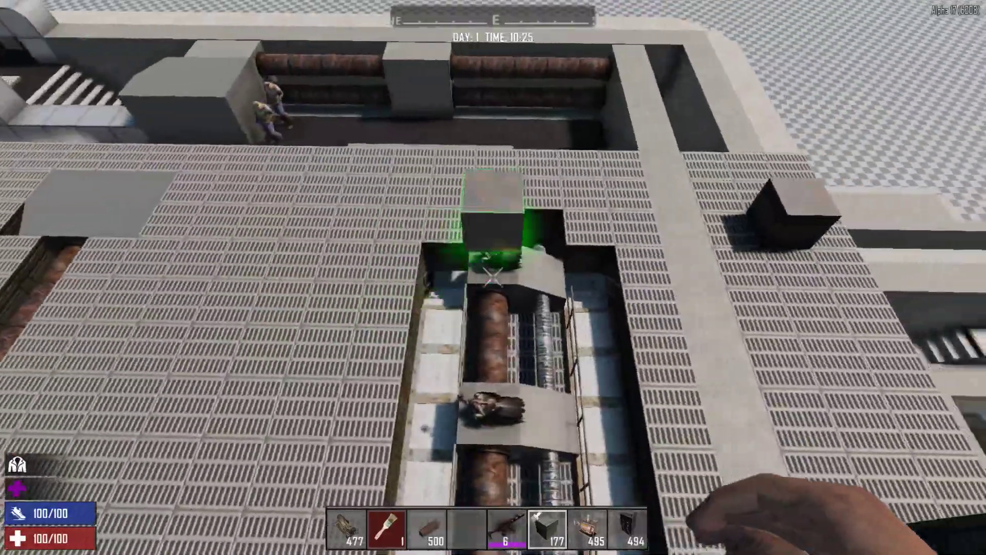
key(d)
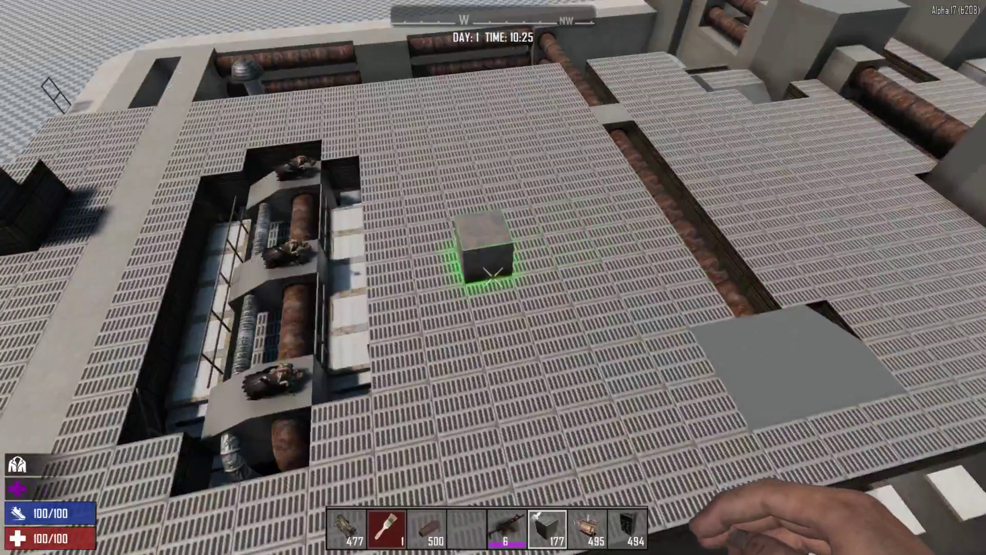
key(w)
key(Escape)
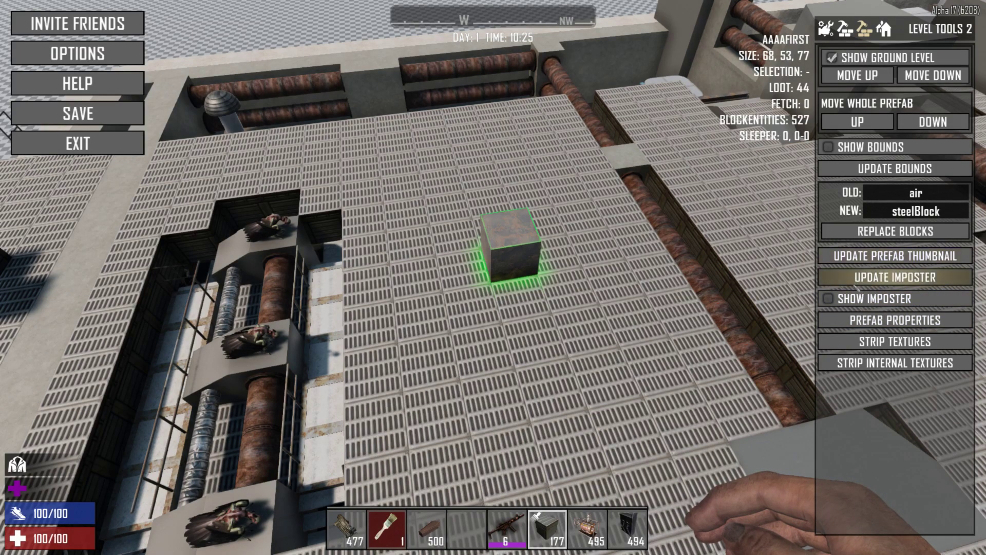
key(Escape)
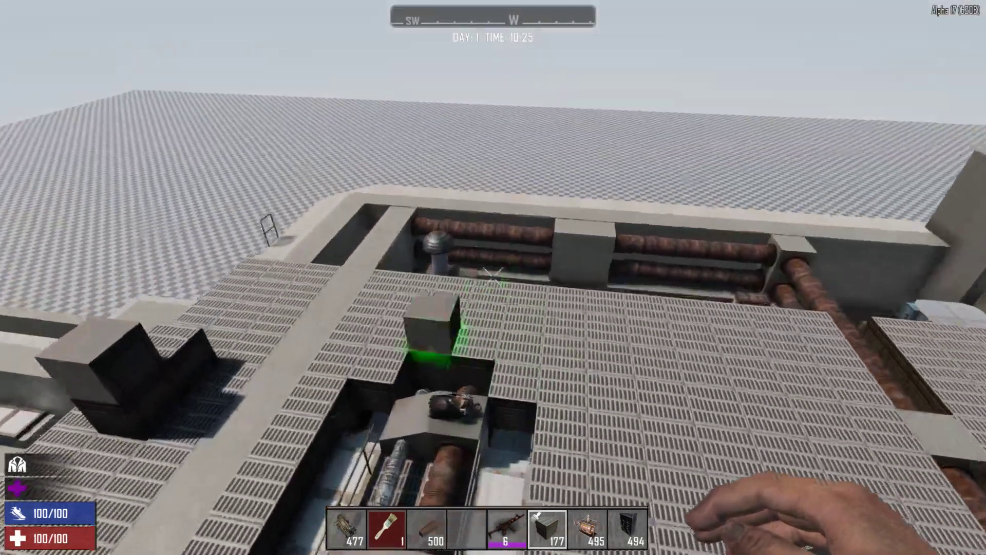
key(Escape)
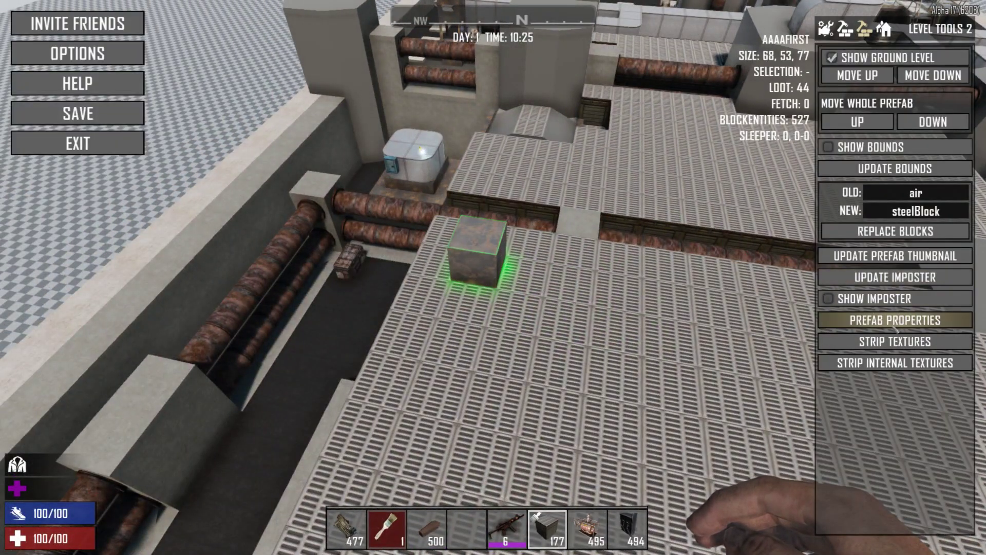
key(Escape)
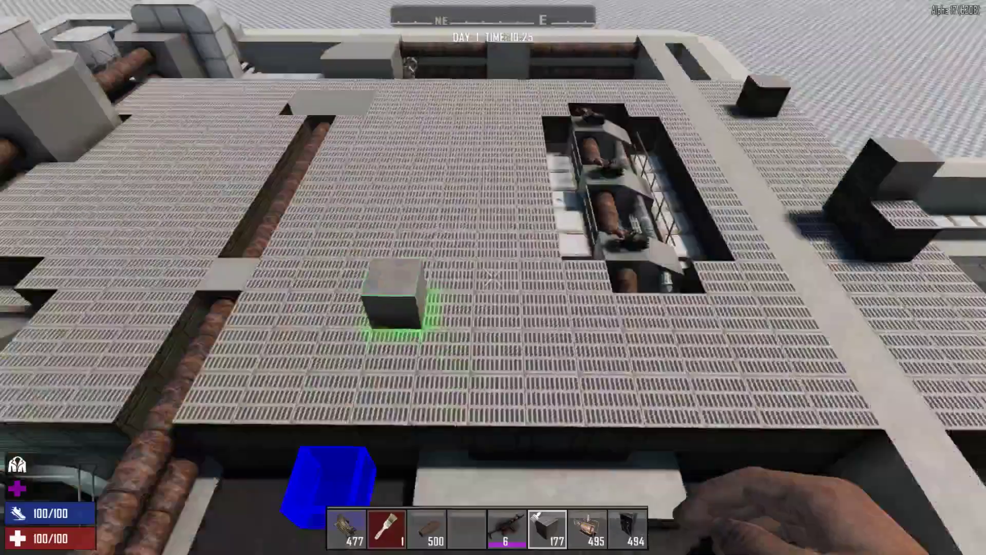
Select an 8 × 4 × 12 block volume over the lower side roof beside the ladder and strip its textures.
key(z)
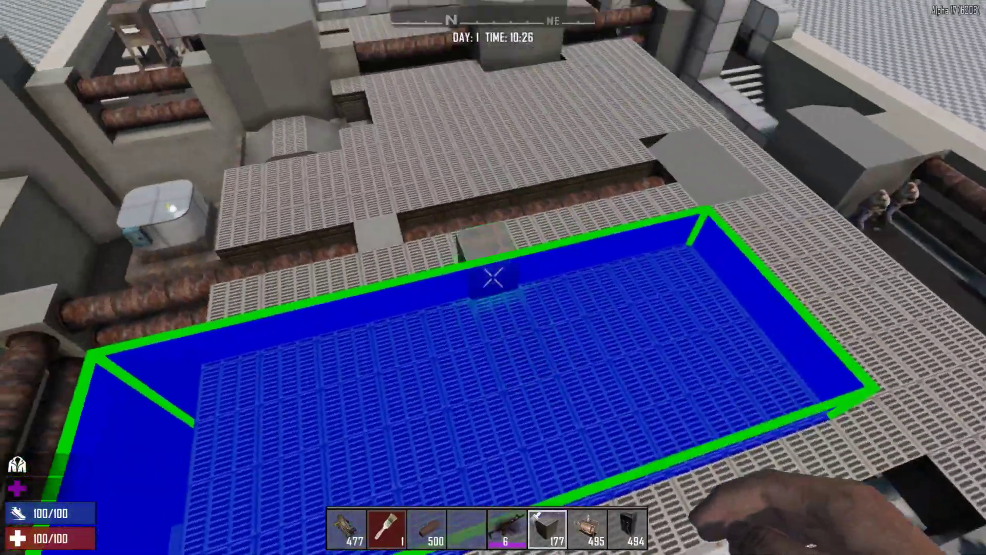
key(s)
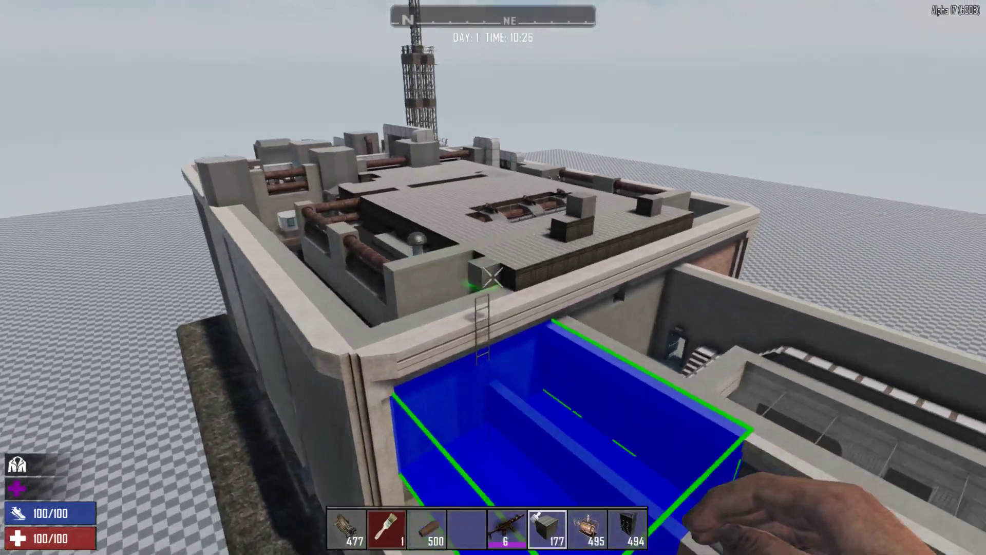
key(w)
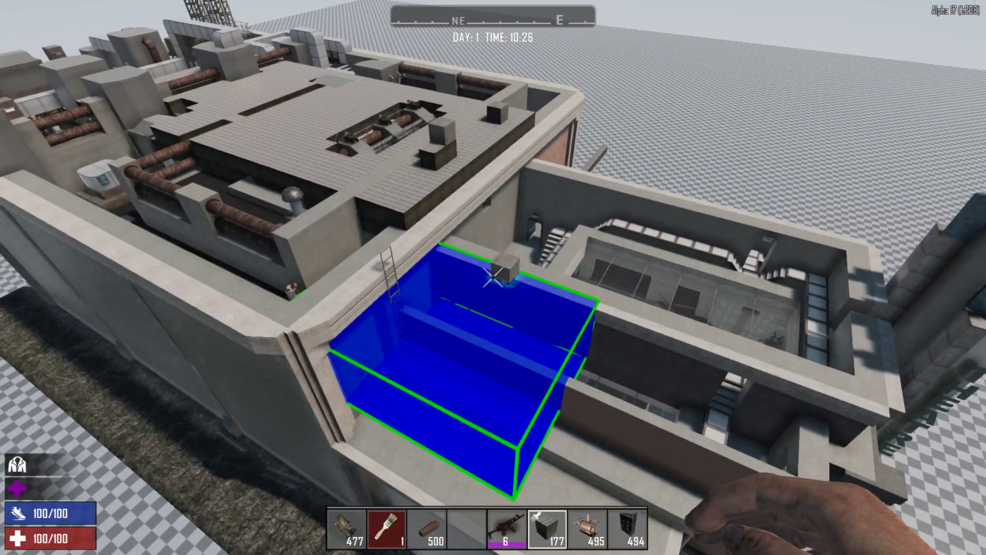
key(Escape)
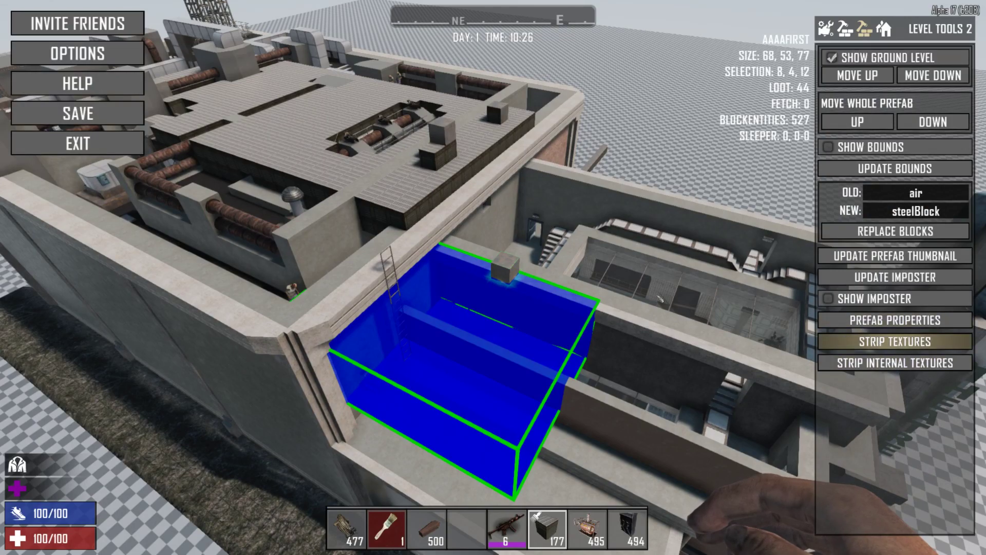
key(Escape)
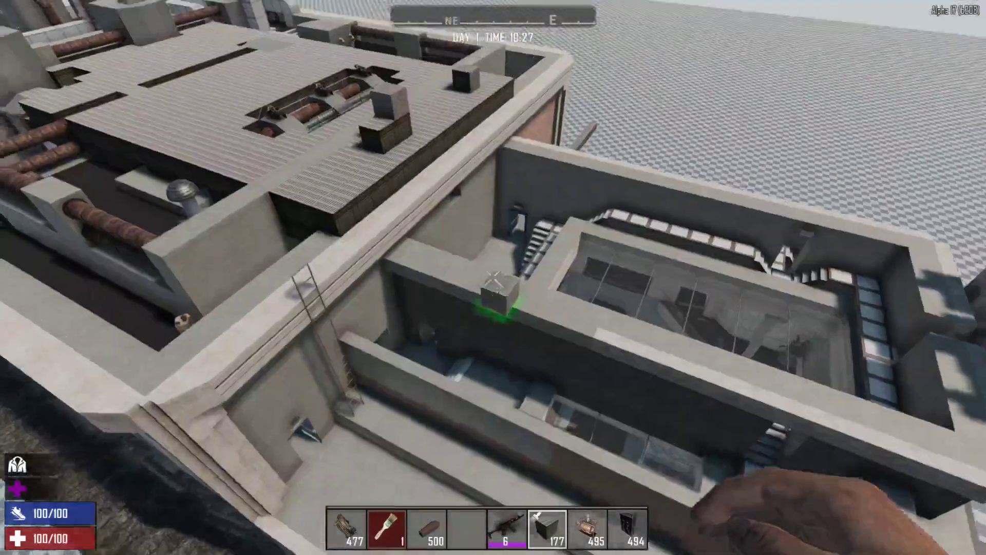
Strip the textures from the whole prefab, with no volume selected.
key(w)
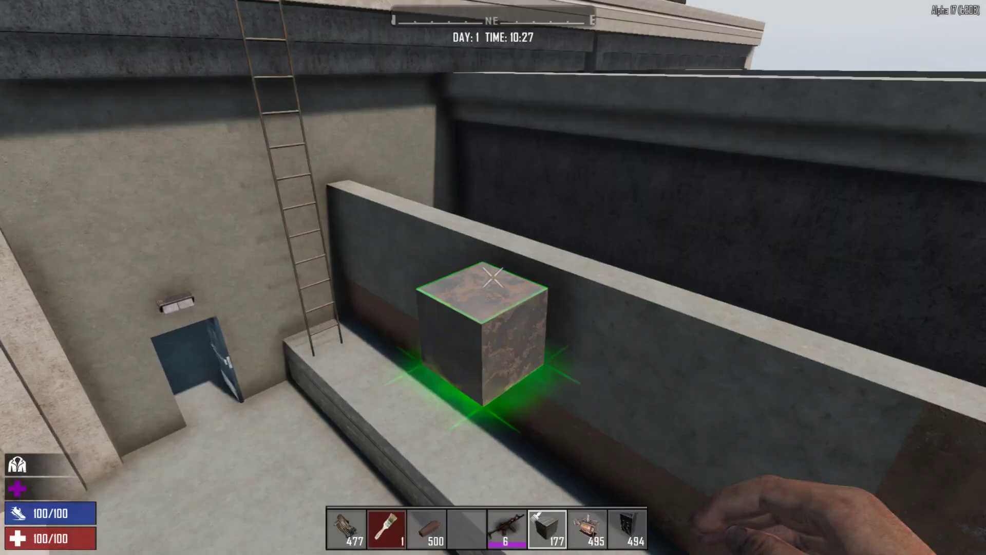
key(s)
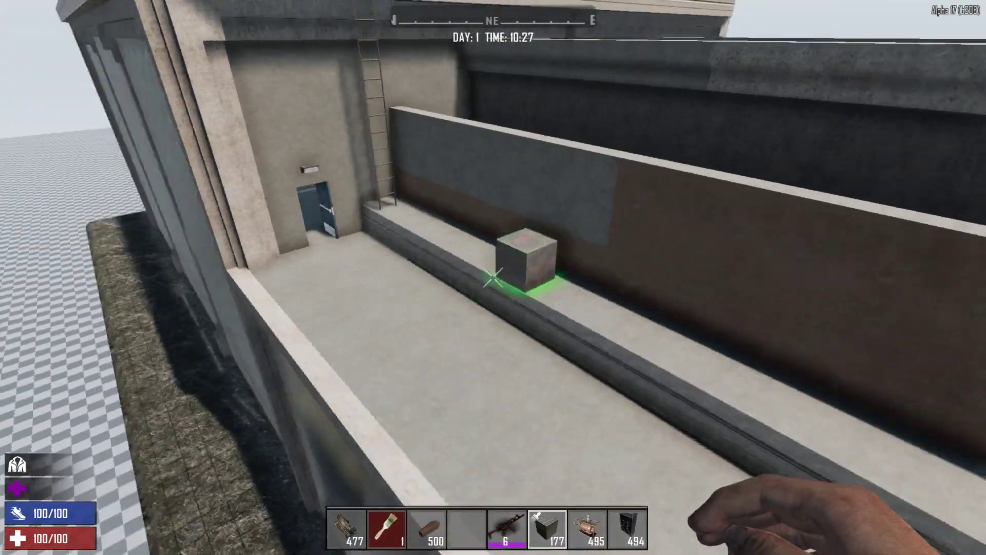
key(d)
key(space)
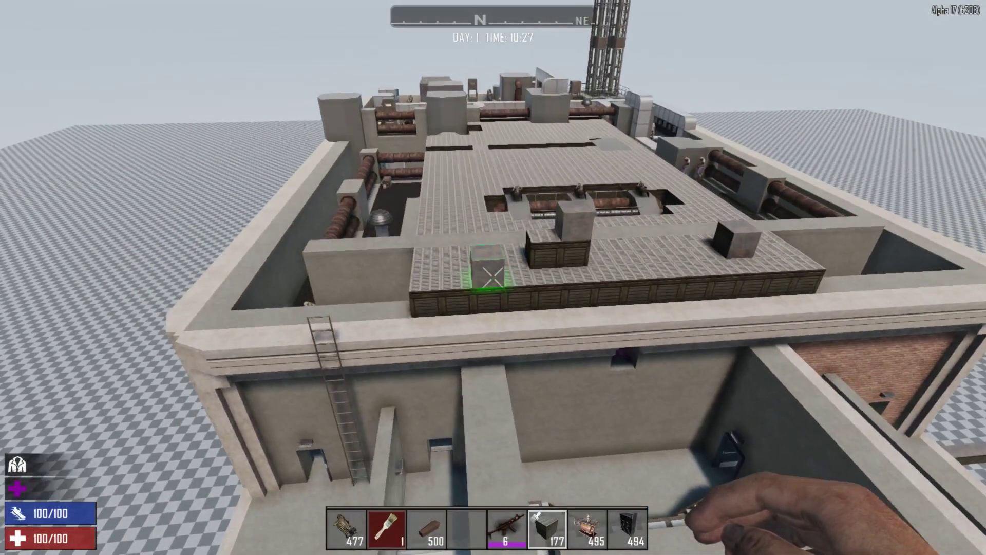
key(s)
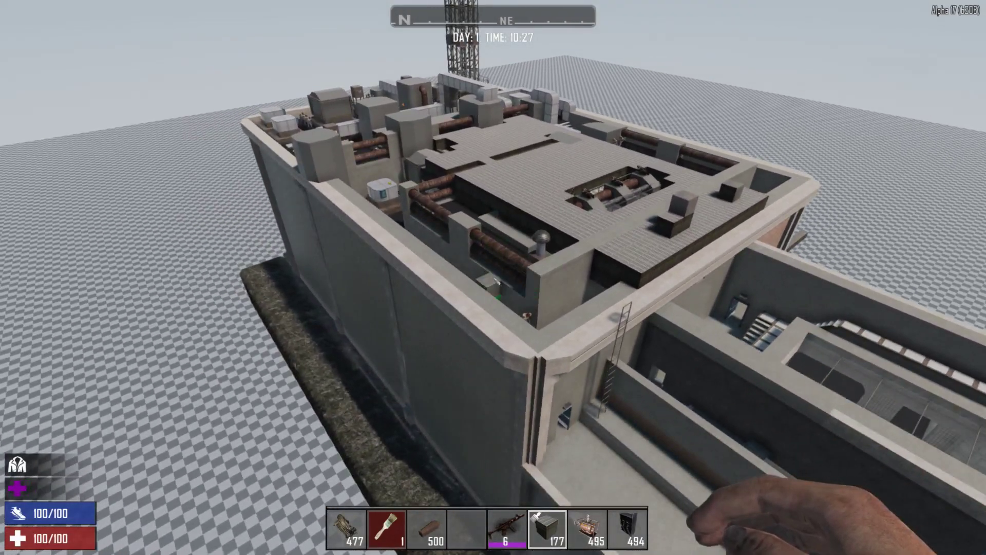
key(Escape)
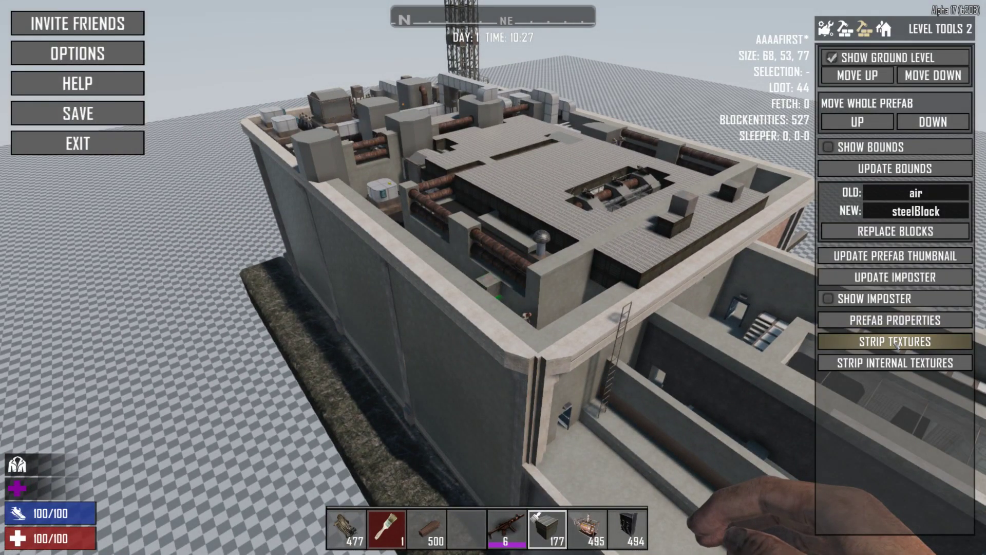
key(Escape)
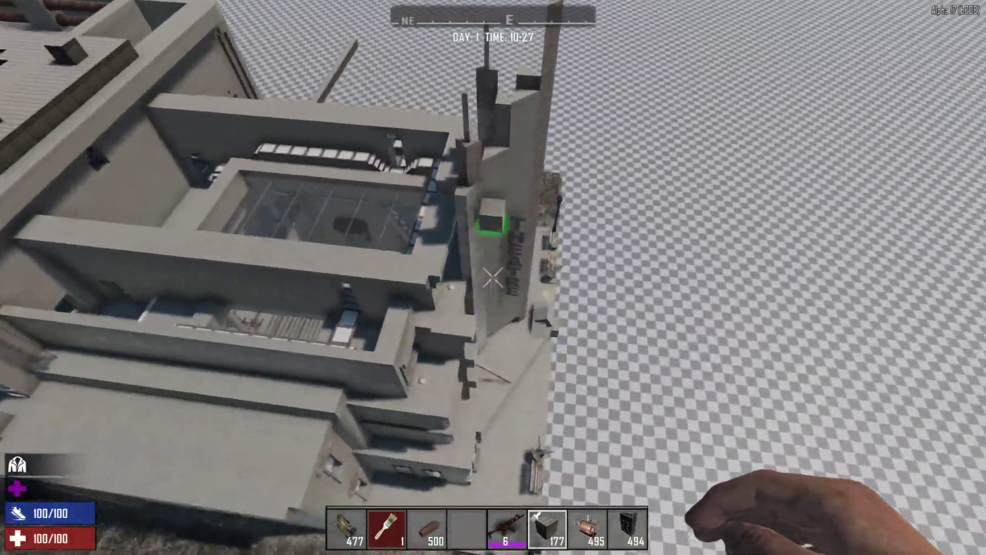
Inspect the building's roof and side wall after the texture strip, and view the Level Tools options.
key(w)
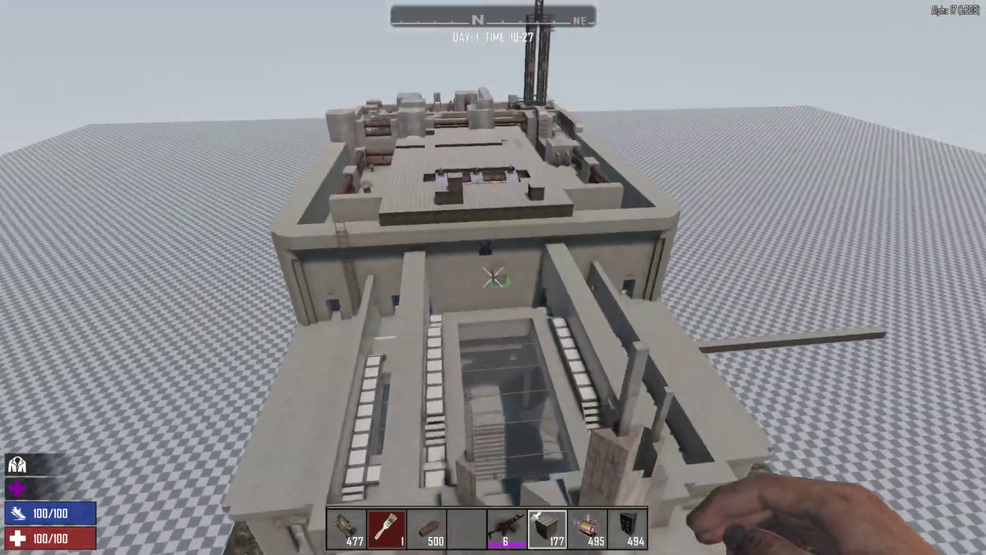
key(a)
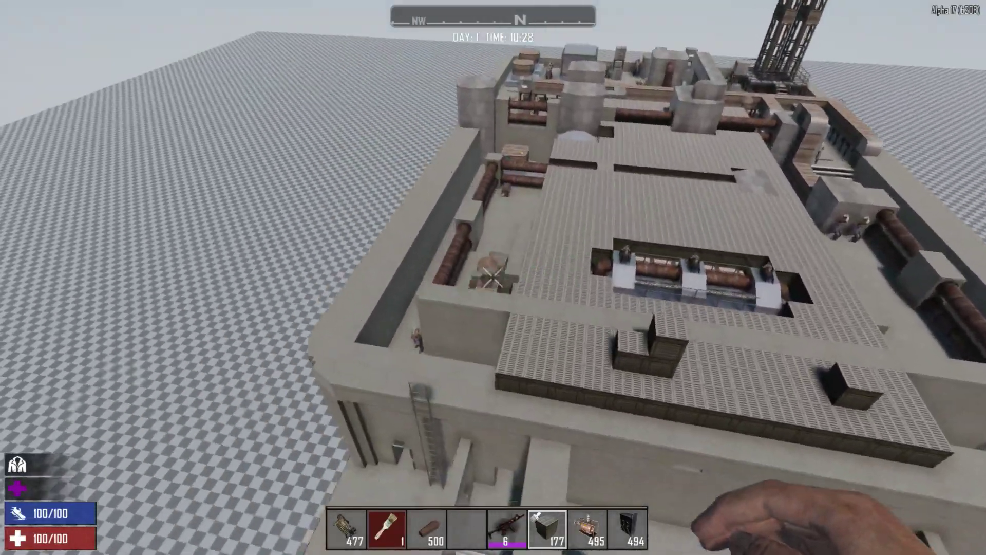
key(a)
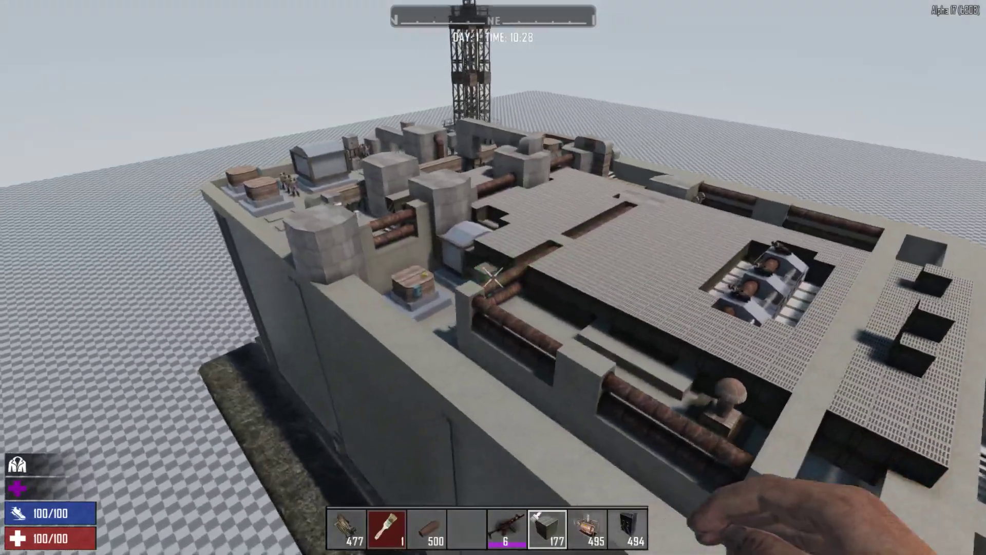
key(a)
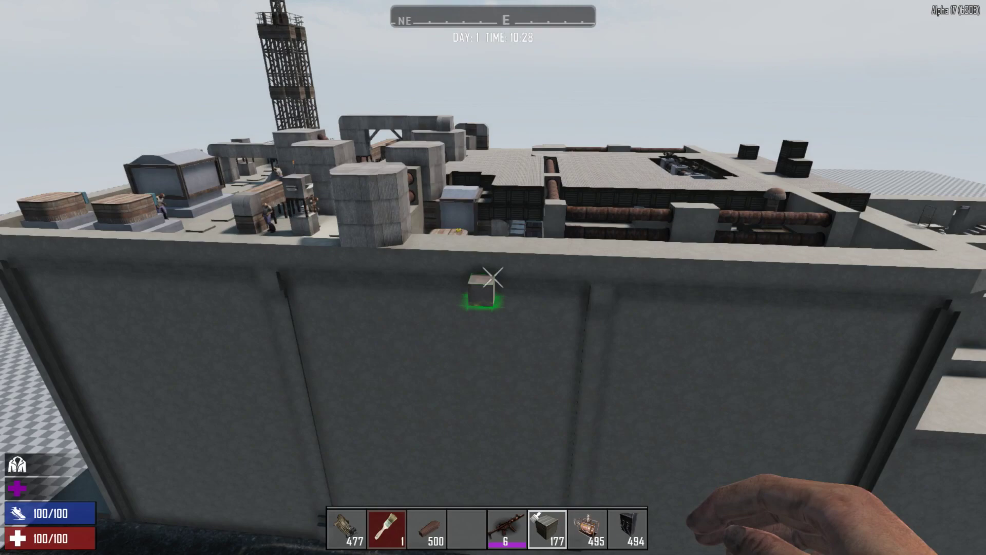
key(Escape)
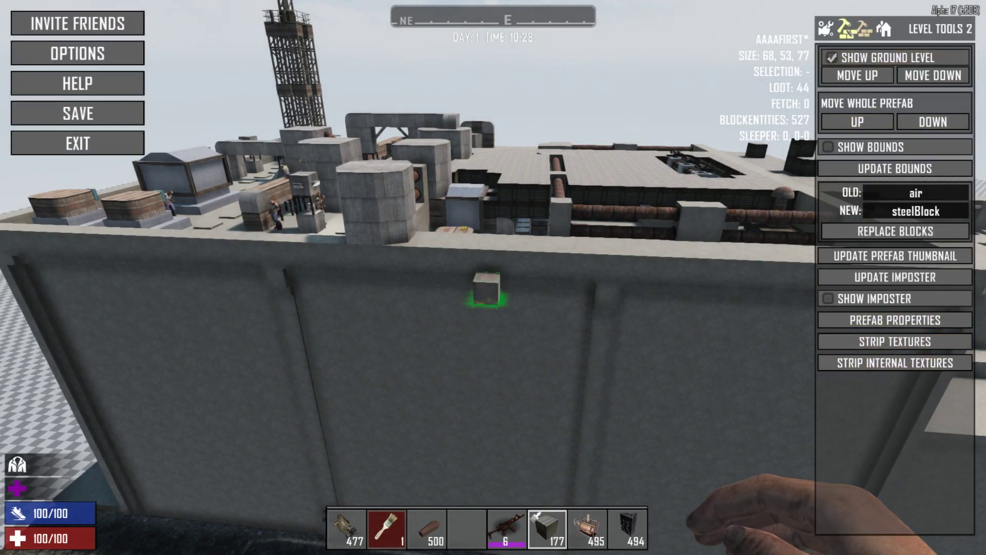
click(847, 33)
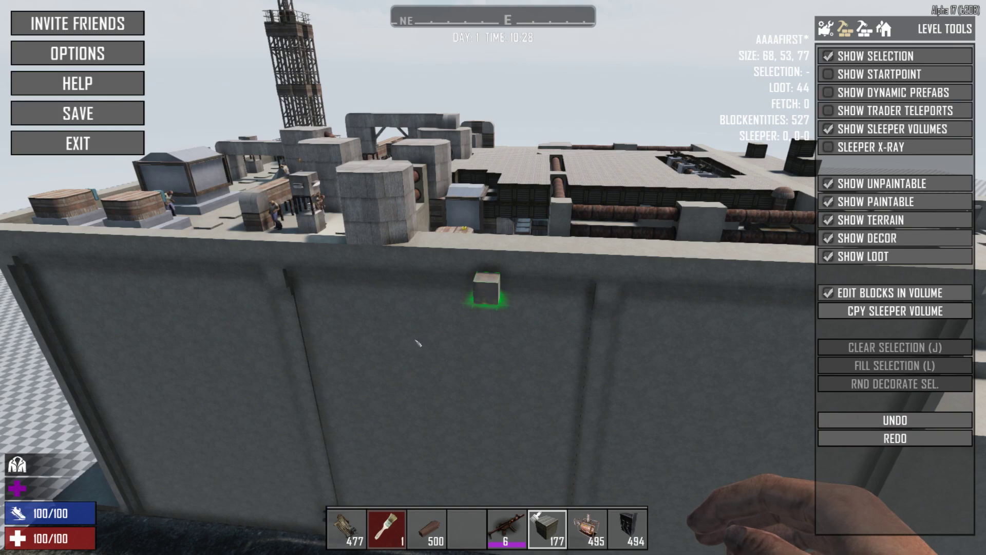
key(Escape)
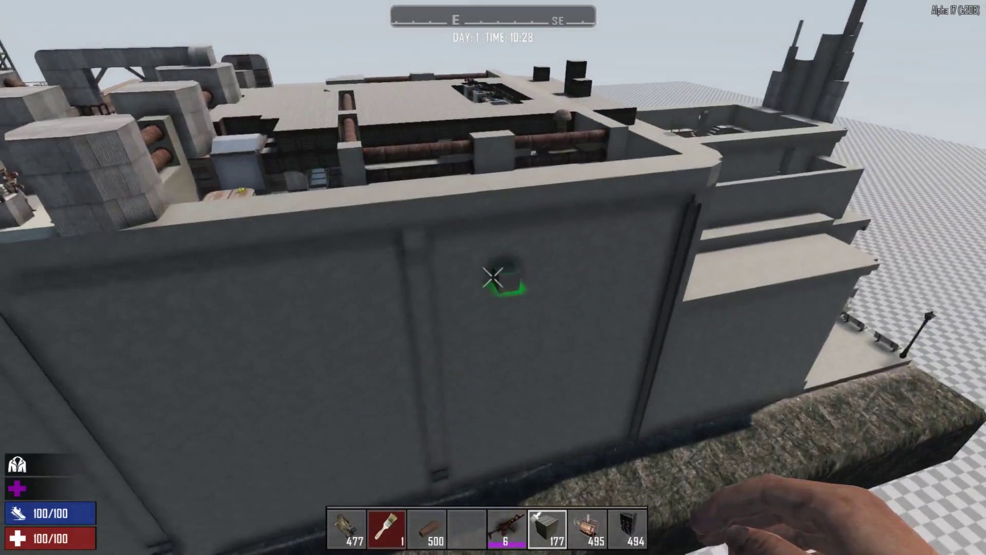
Examine the lower roofs, the theatre sign tower and the far side of the building for stripped surfaces.
key(w)
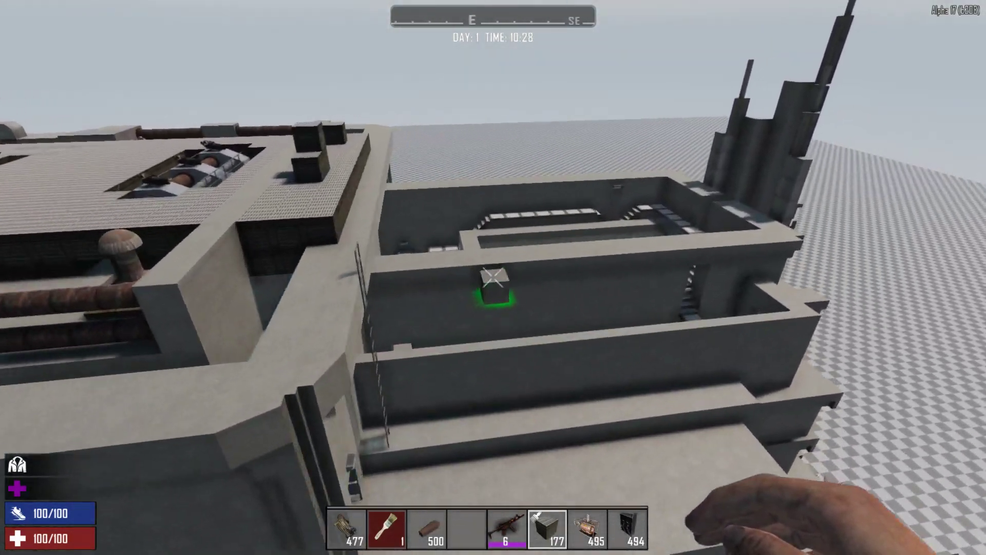
key(s)
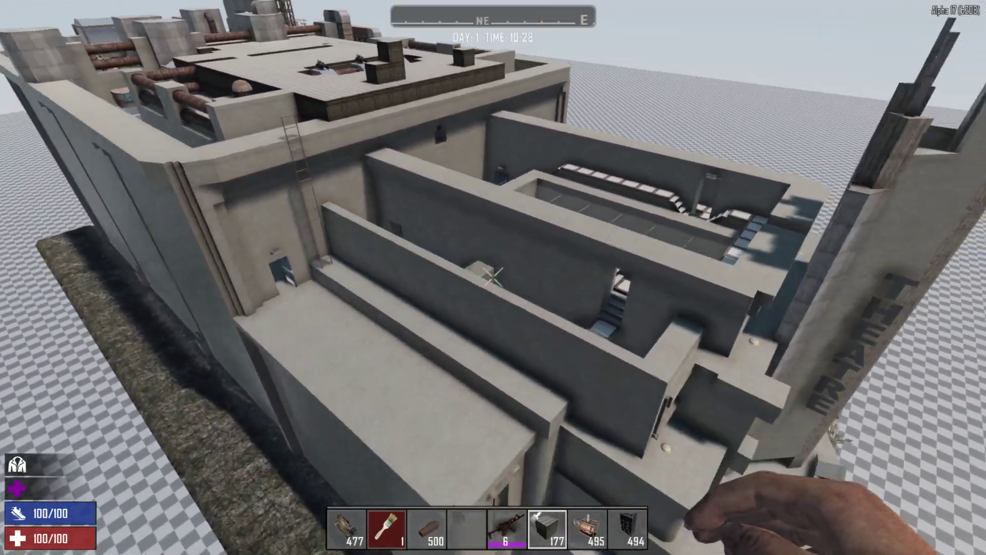
key(d)
key(w)
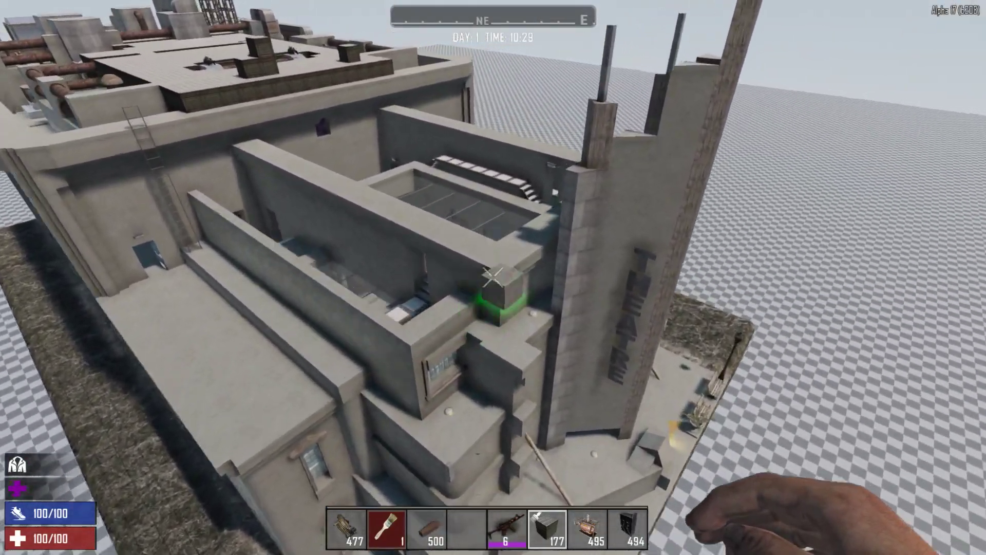
key(s)
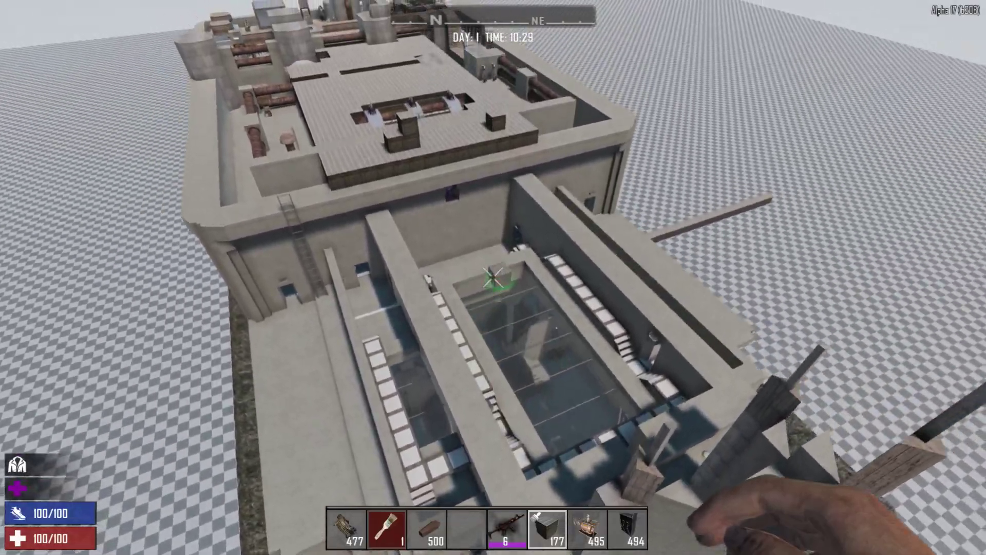
key(d)
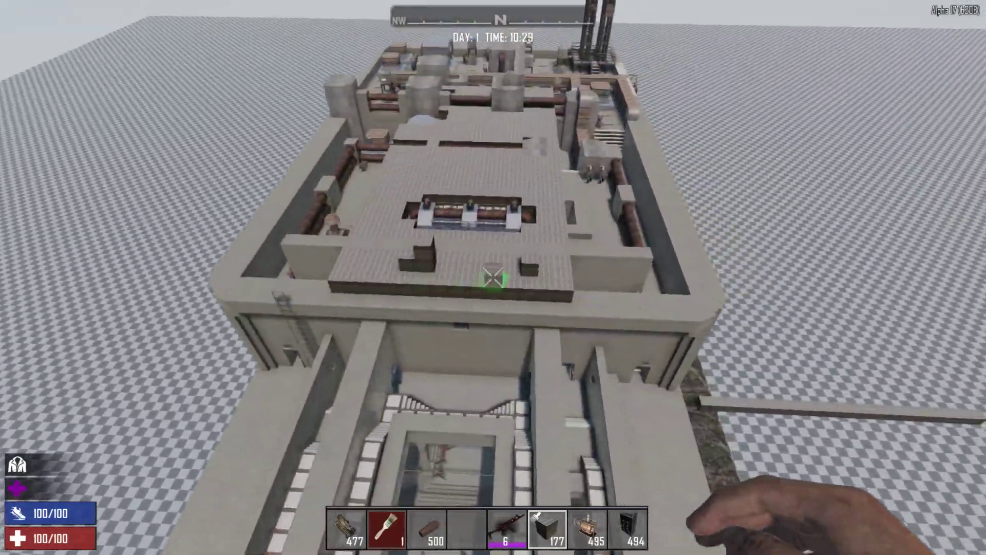
key(s)
key(w)
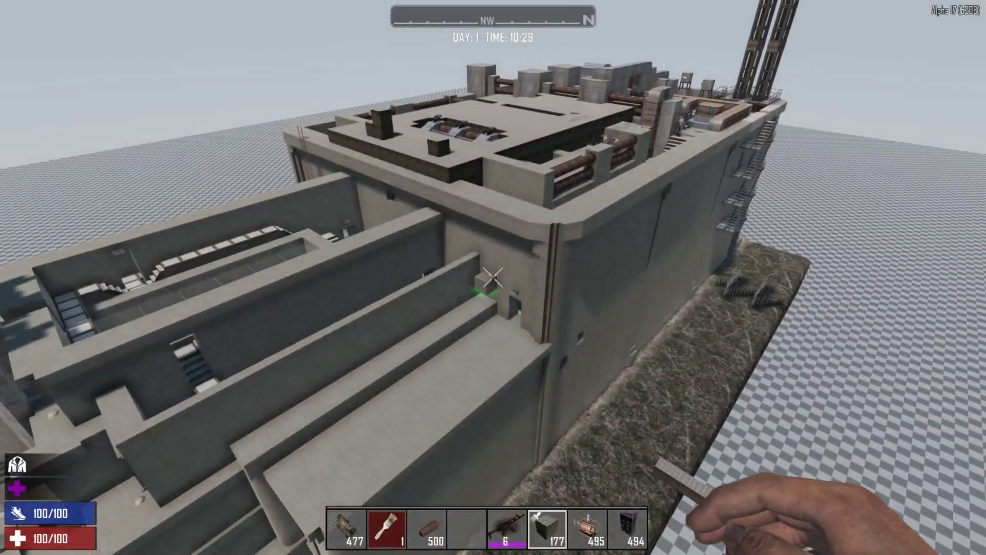
key(Escape)
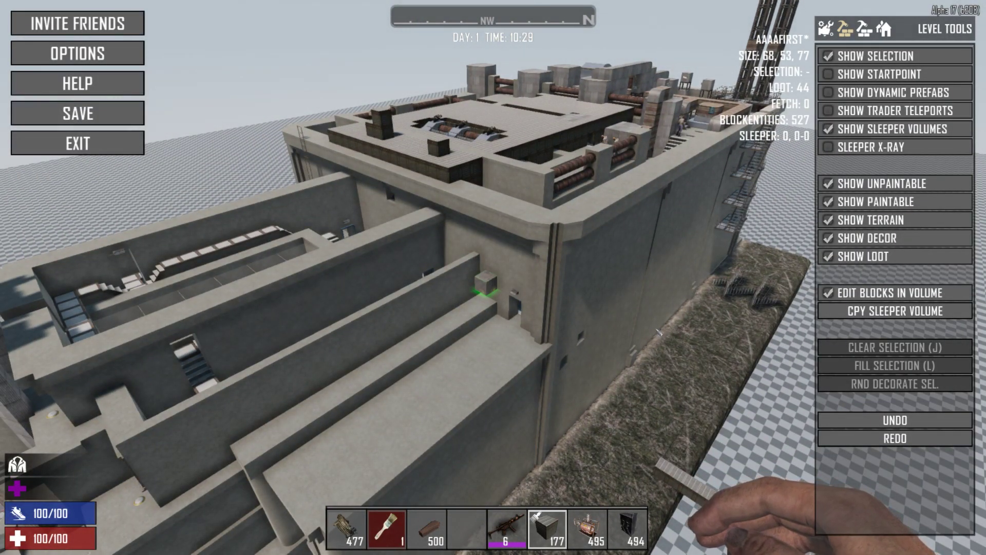
key(Escape)
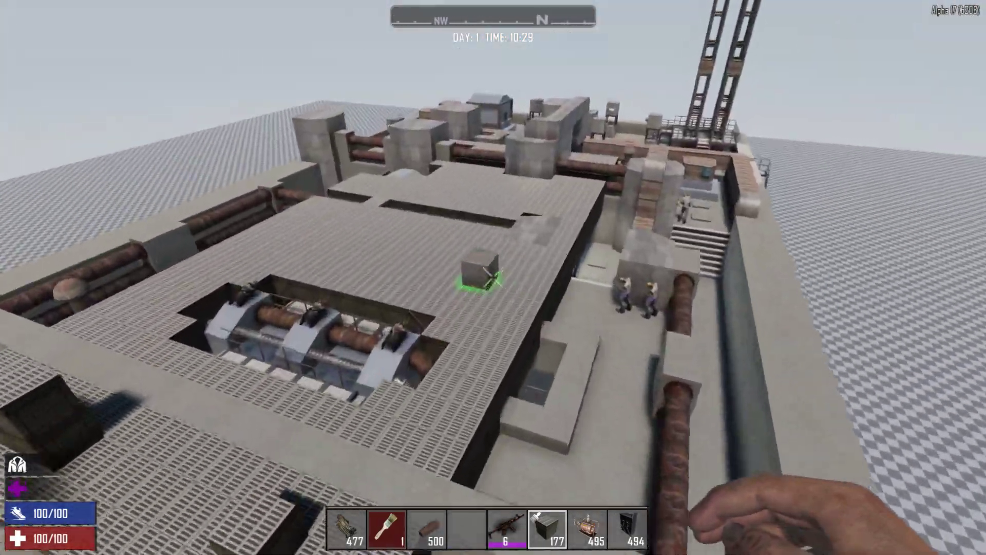
Place two adjacent blocks on the grated roof near the recessed pipe opening.
key(w)
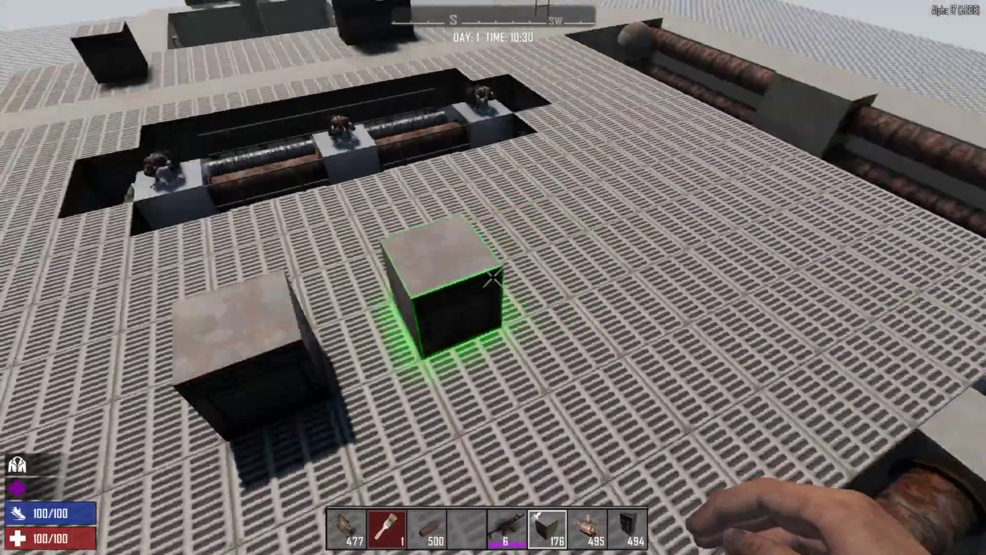
key(d)
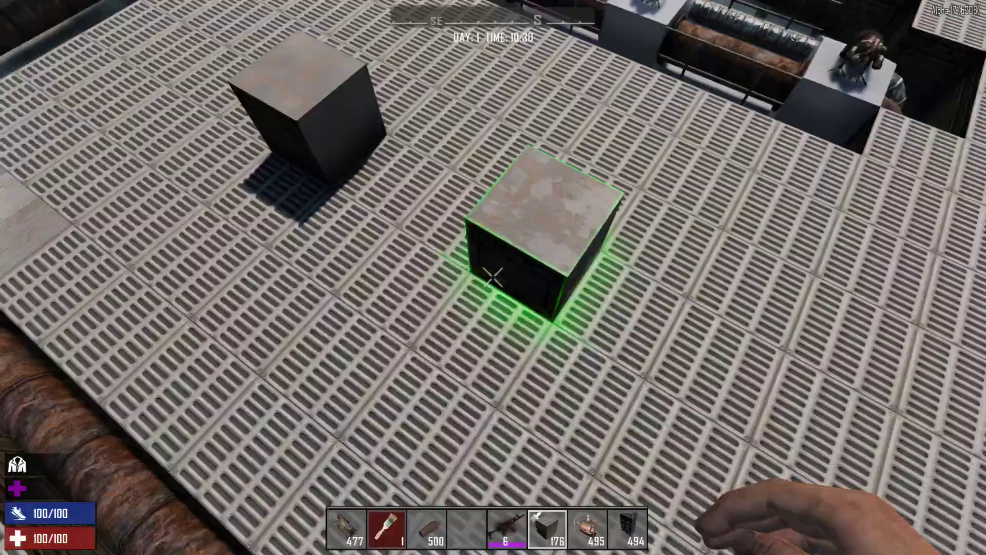
key(a)
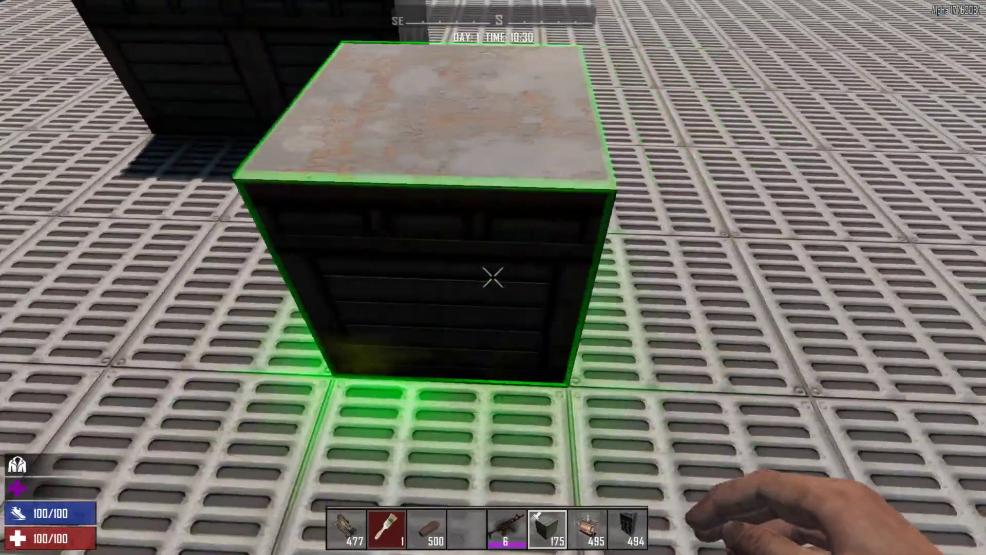
key(space)
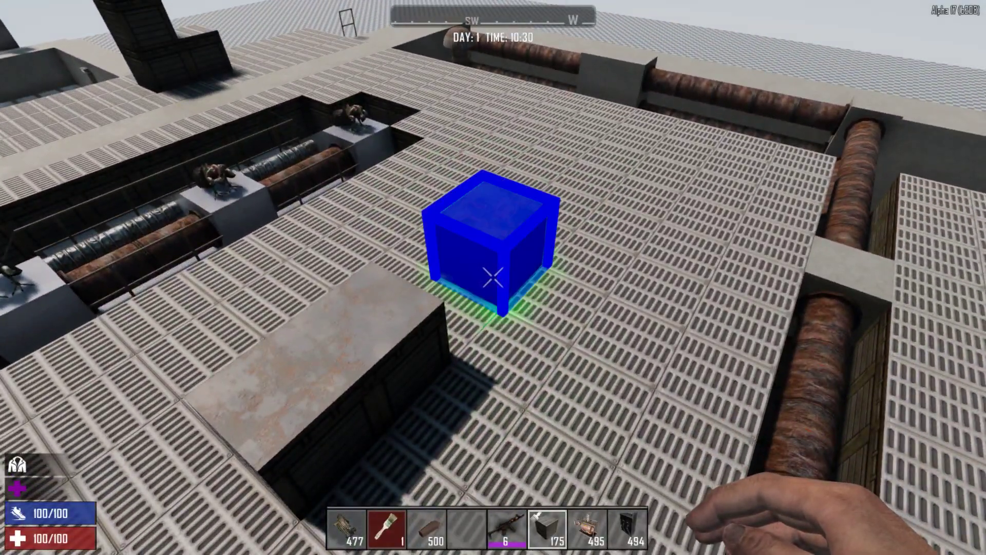
Select a 5 × 1 × 1 block volume around the two placed roof blocks, view the Level Tools options, and clear the selection.
key(z)
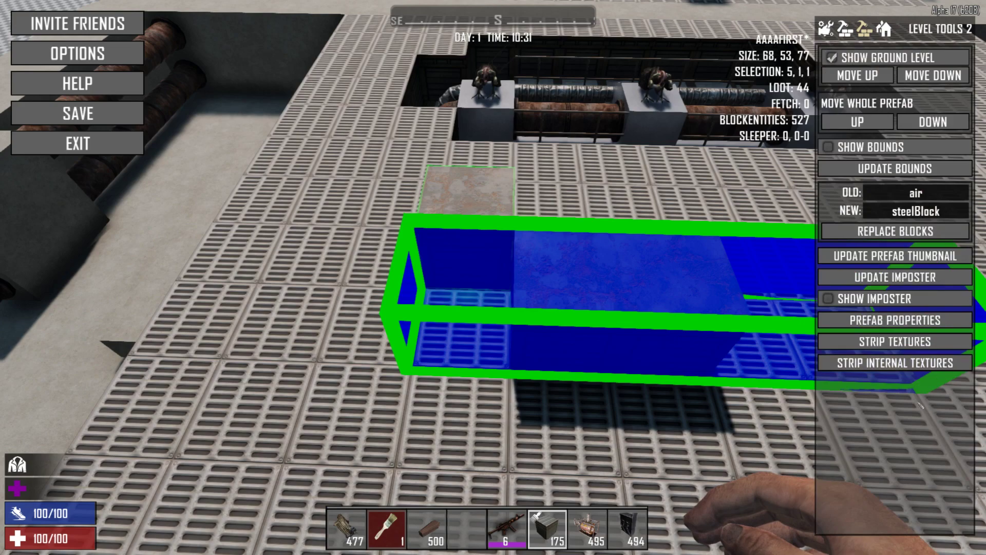
key(Escape)
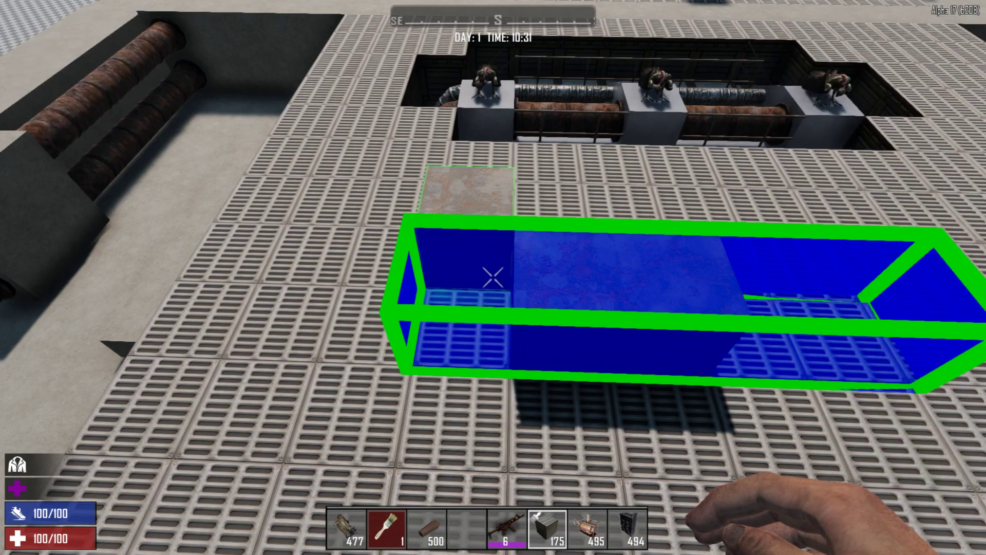
key(a)
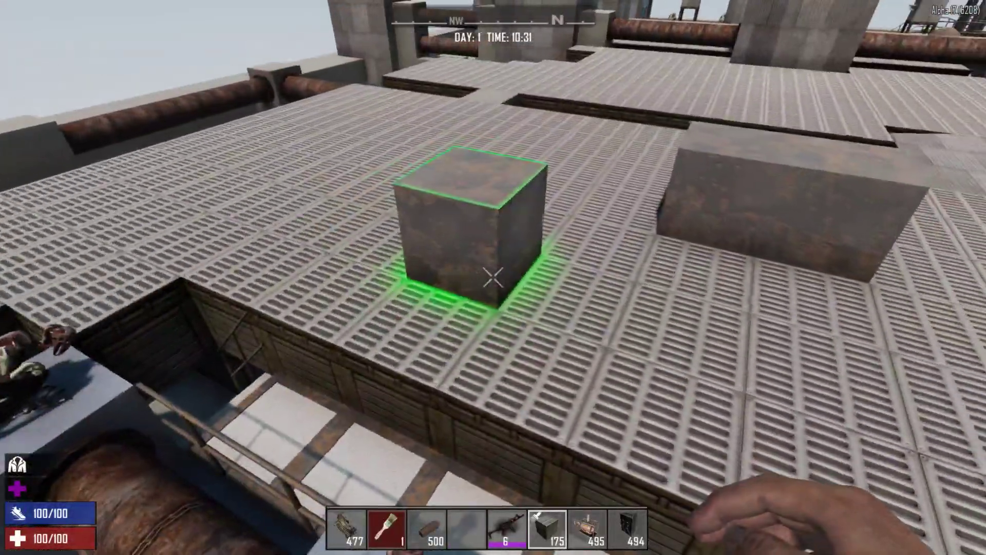
Equip the gun and shoot away one of the two blocks placed on the grated roof.
key(3)
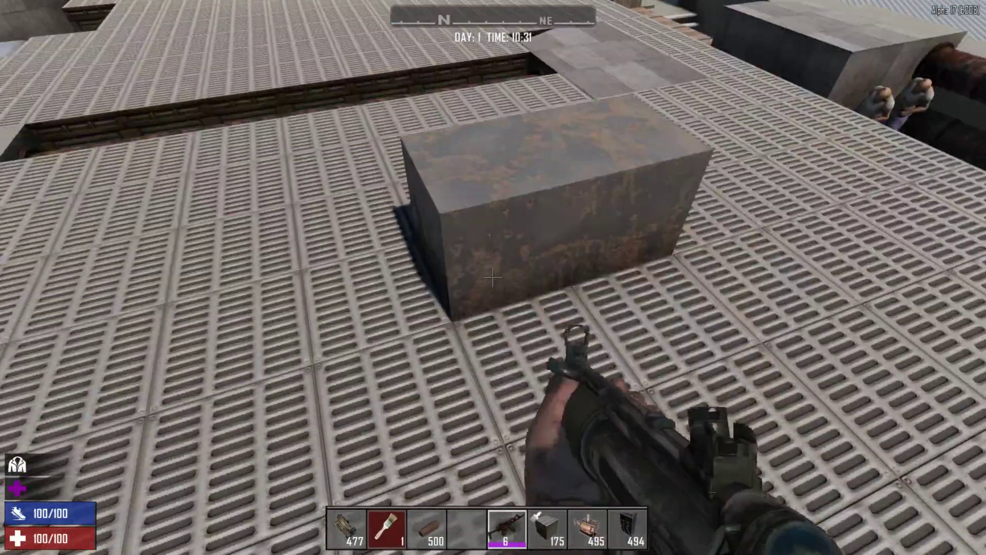
key(a)
click(493, 278)
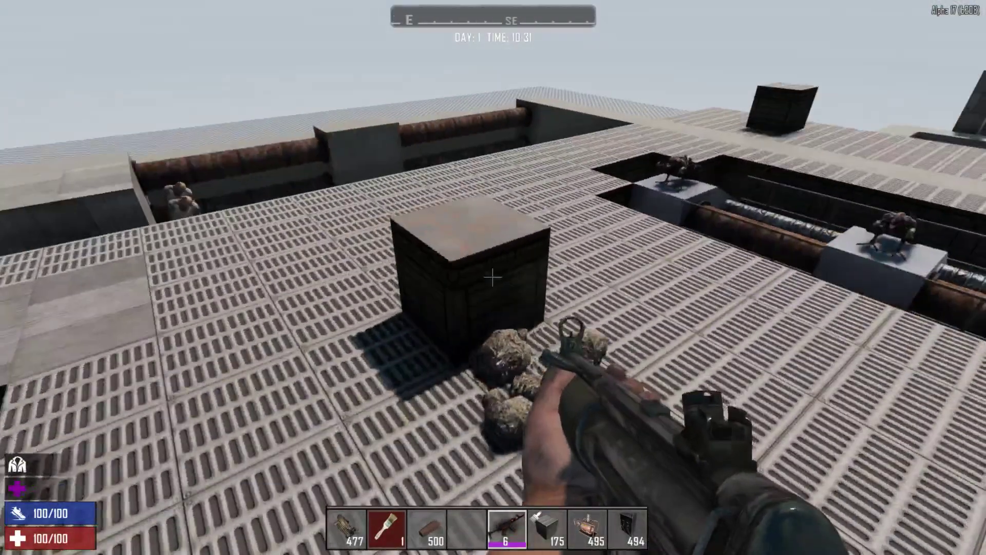
Examine the remaining block, the recessed roof pipes and the lower front wings of the theatre for their stripped surfaces.
key(w)
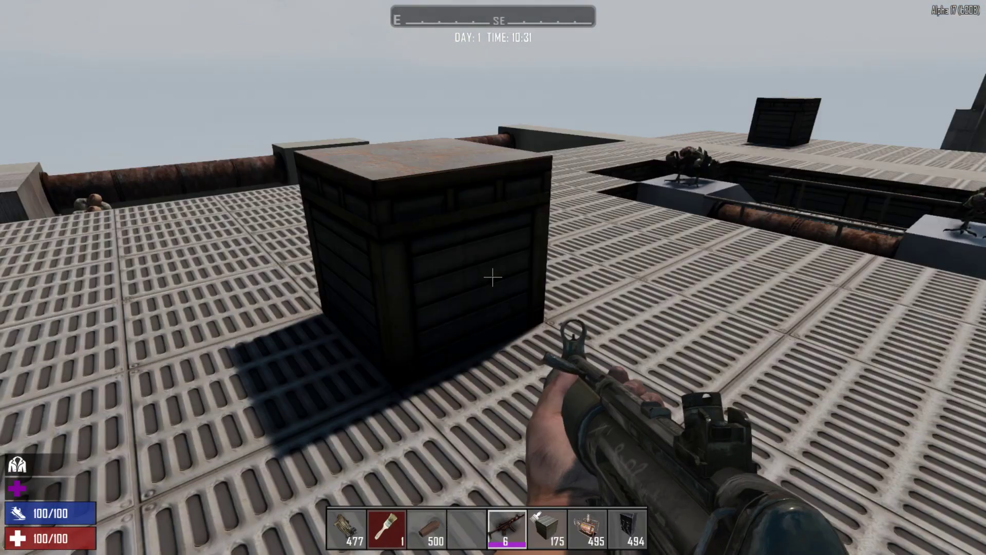
key(d)
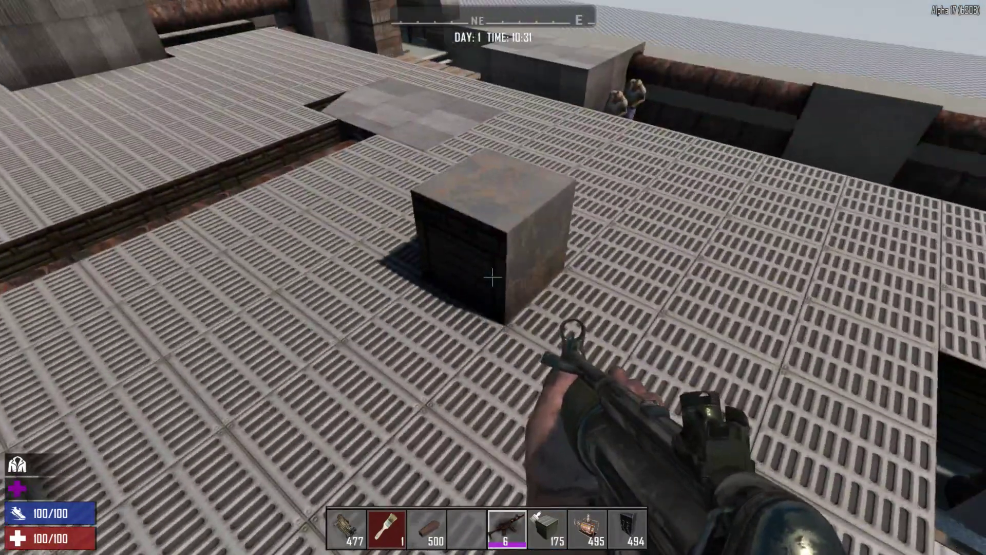
key(a)
key(space)
key(s)
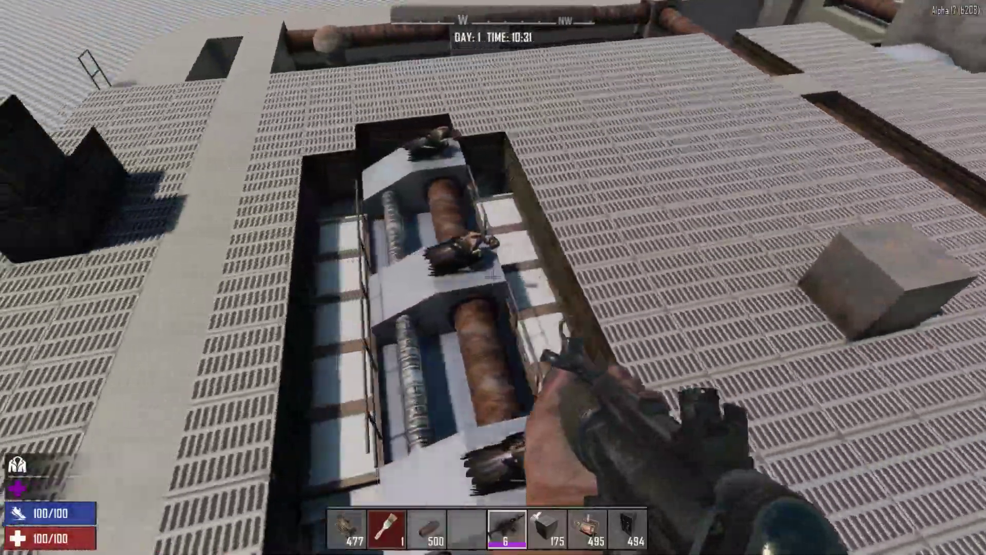
key(s)
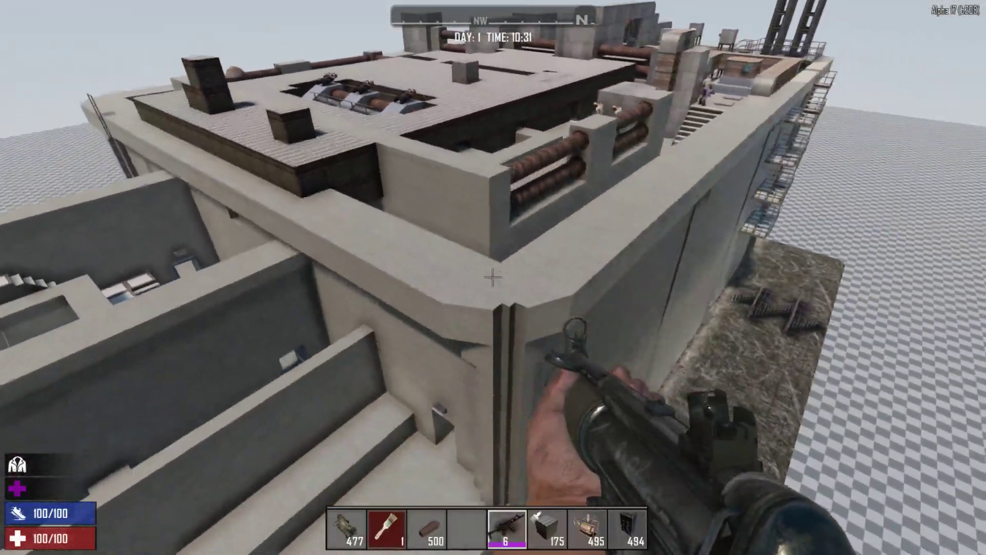
key(s)
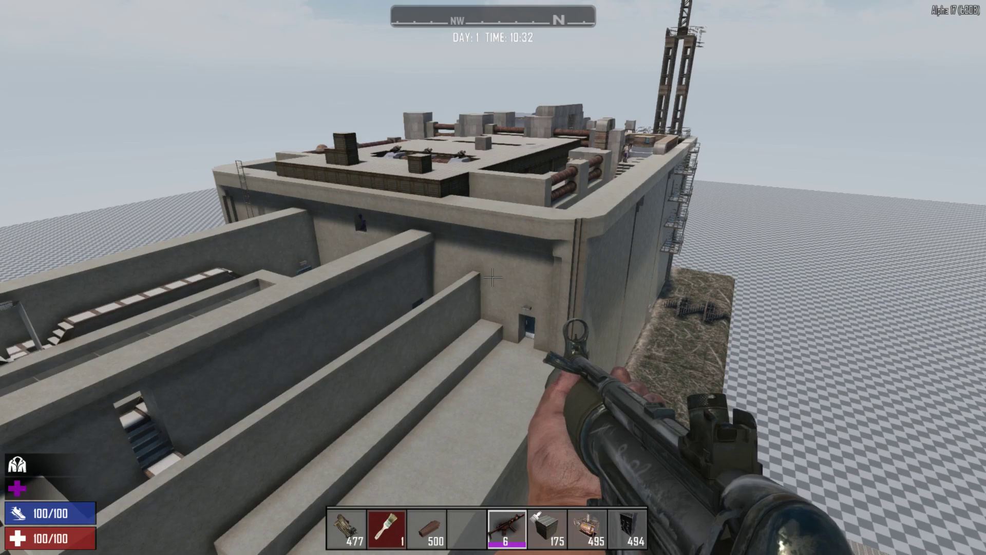
key(s)
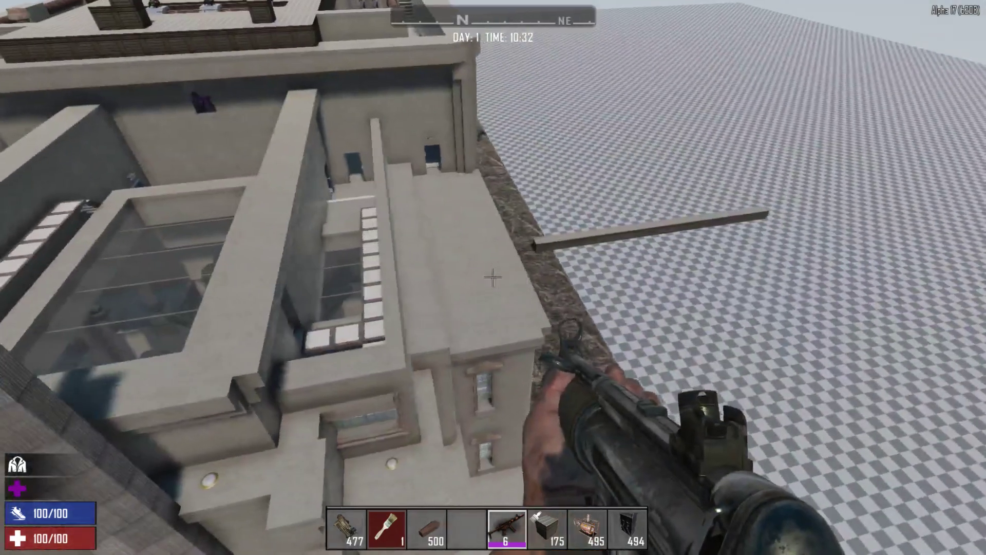
key(w)
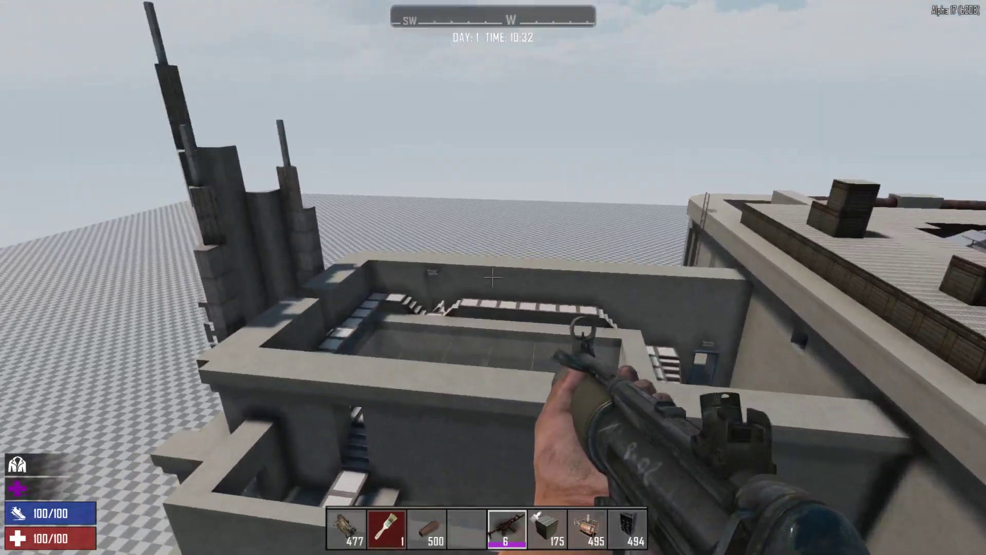
key(w)
key(s)
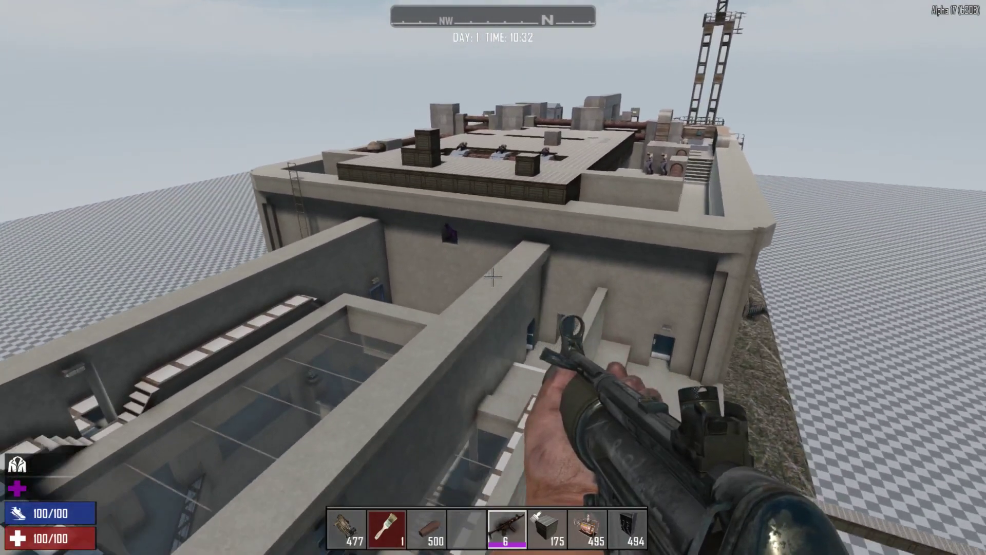
Examine the theatre's front facade and sign tower, and view the imposter options in Level Tools.
key(Escape)
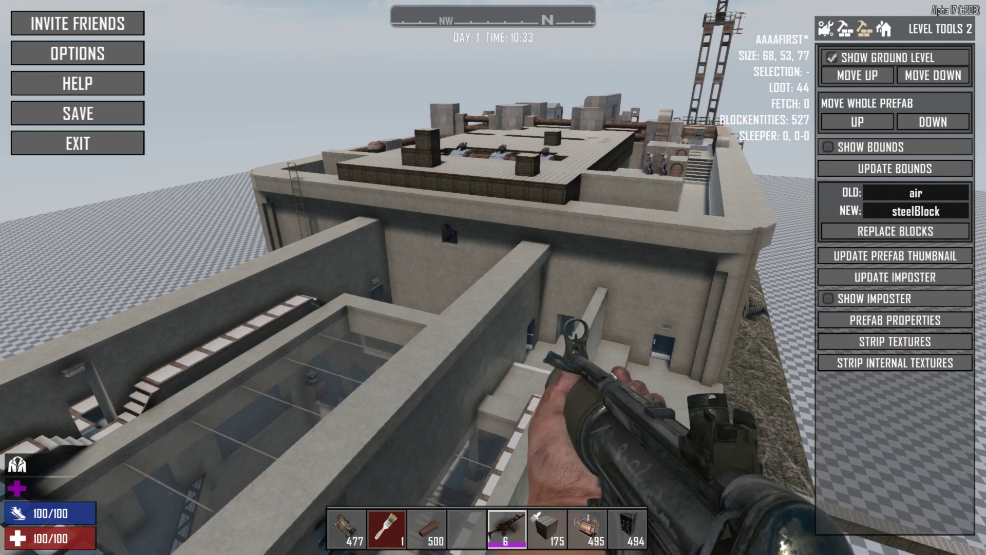
key(Escape)
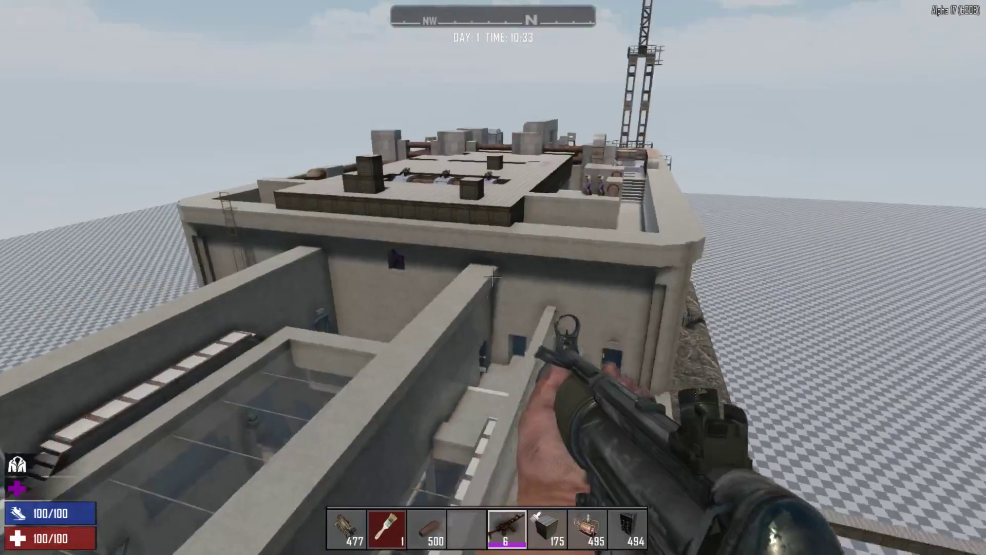
key(s)
key(c)
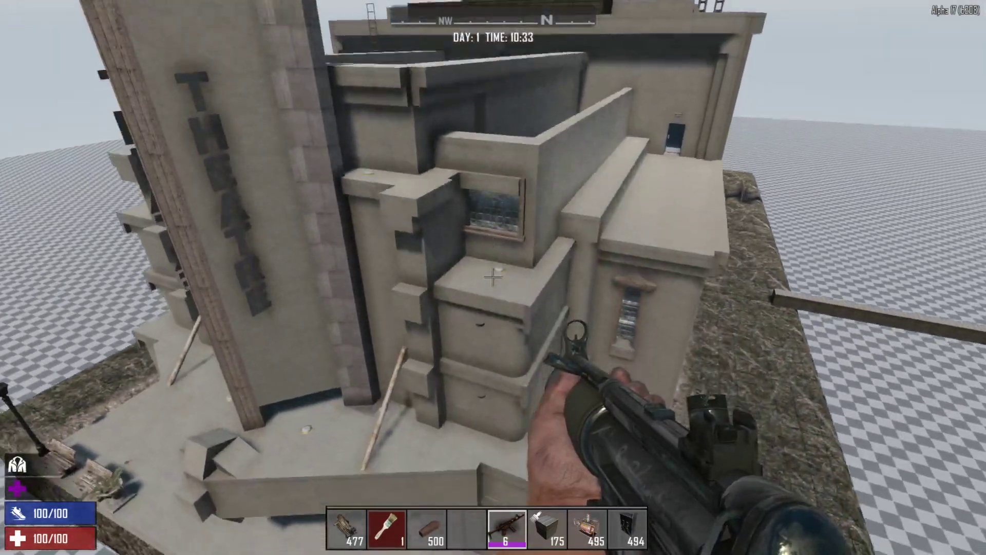
key(a)
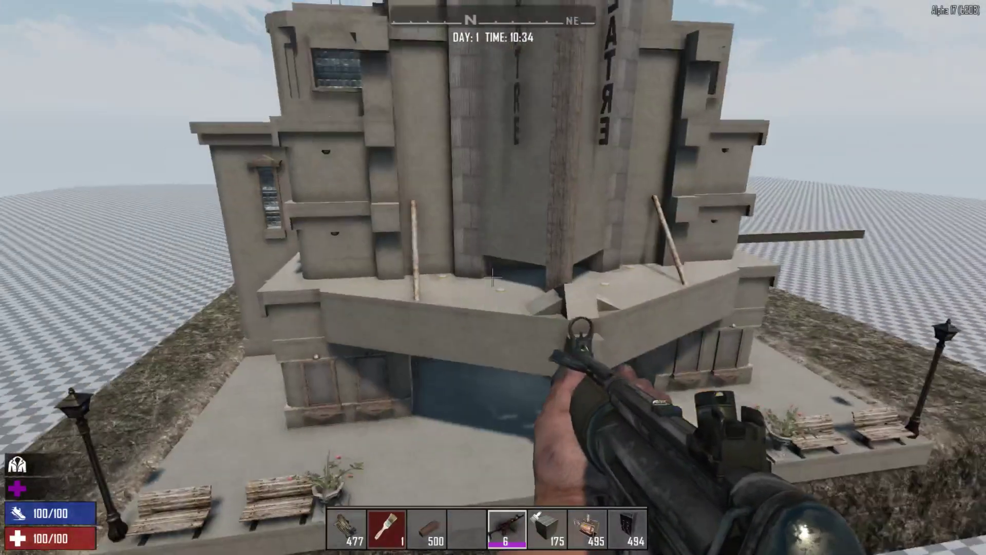
key(Escape)
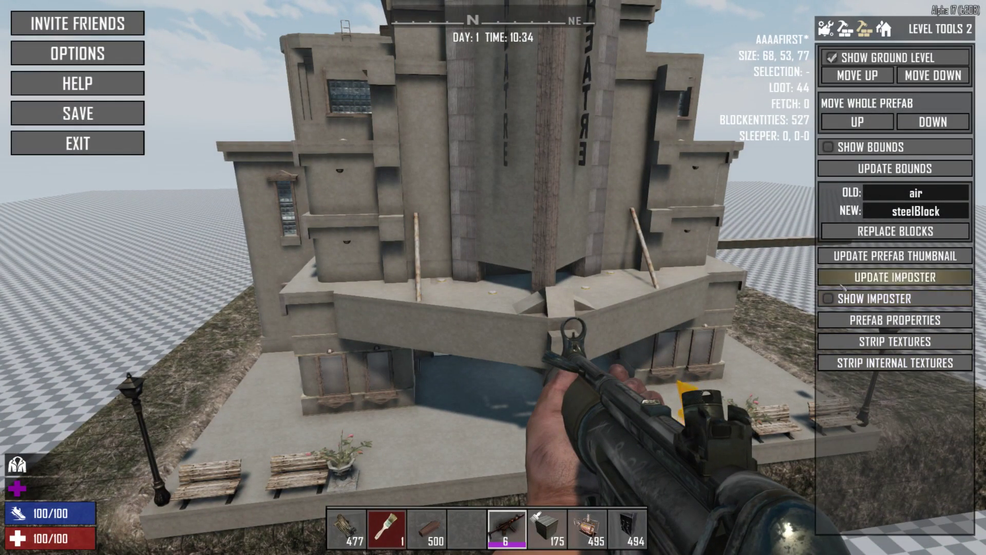
key(Escape)
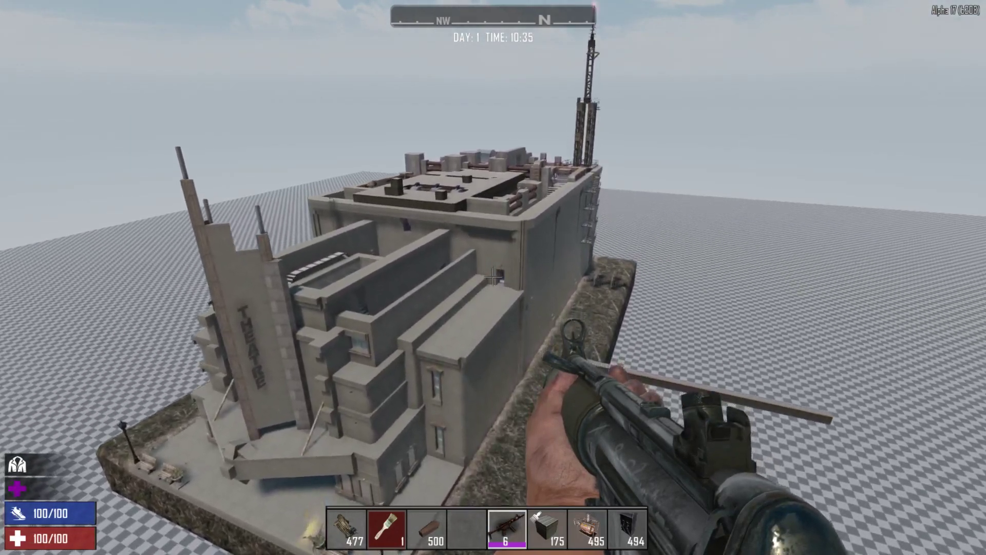
Try to show the theatre prefab's imposter, and cancel without saving or discarding the changes.
key(Escape)
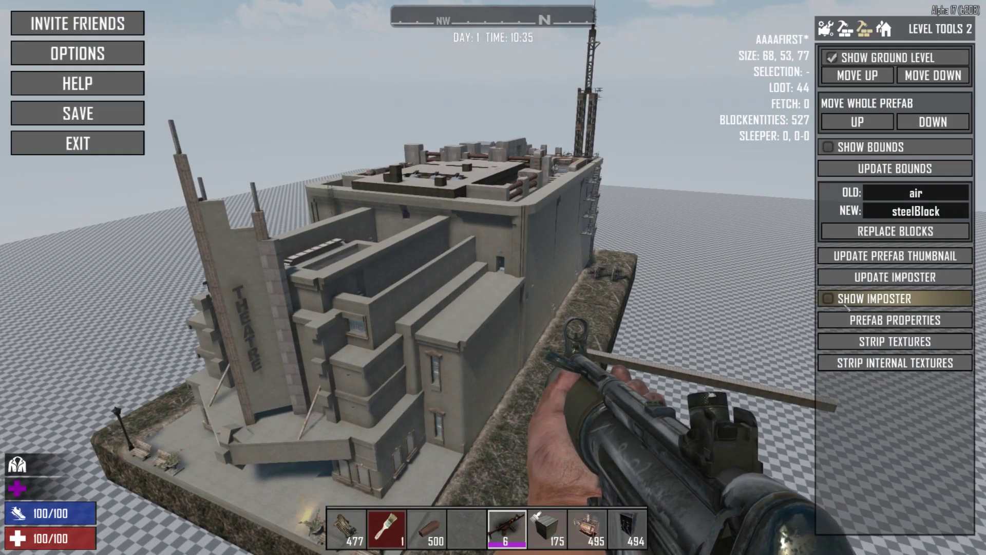
key(Escape)
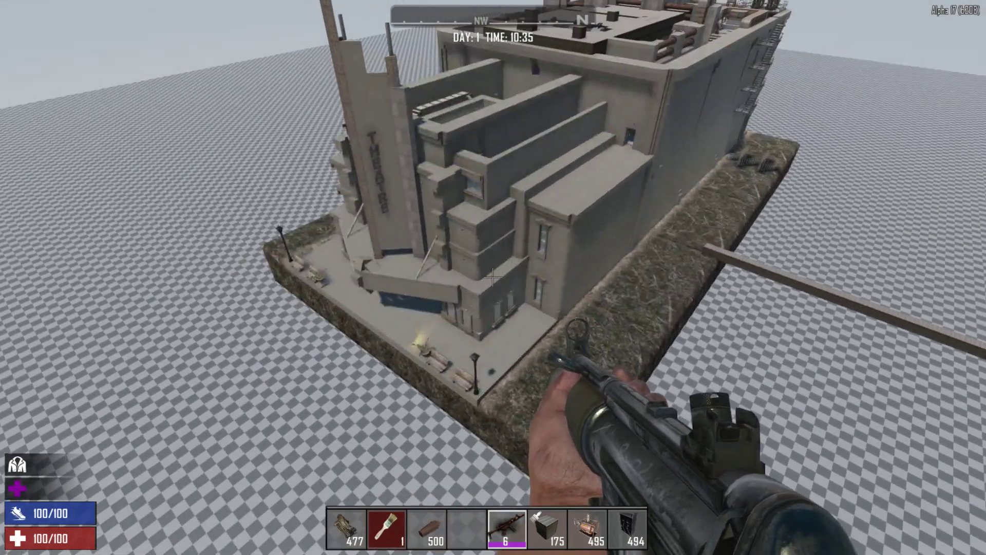
key(Escape)
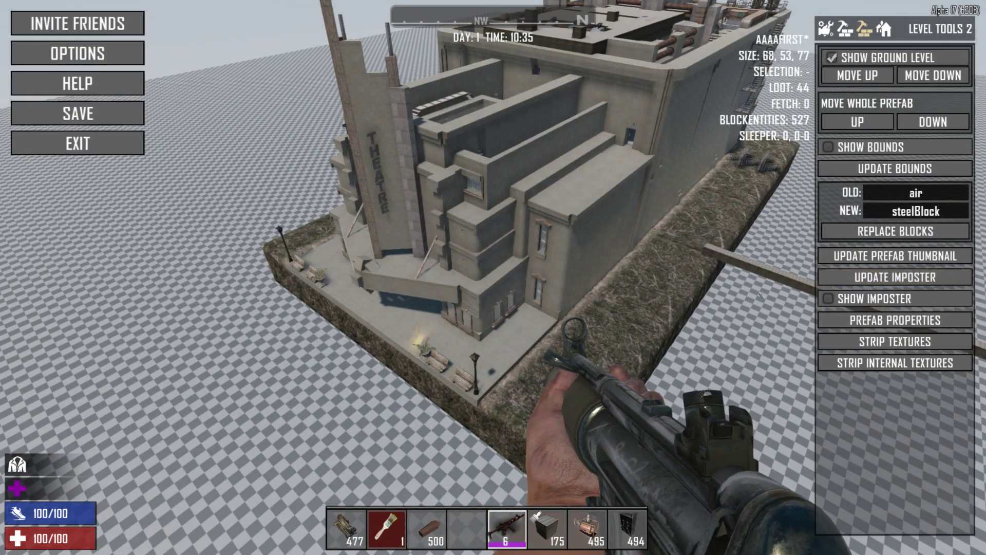
click(829, 299)
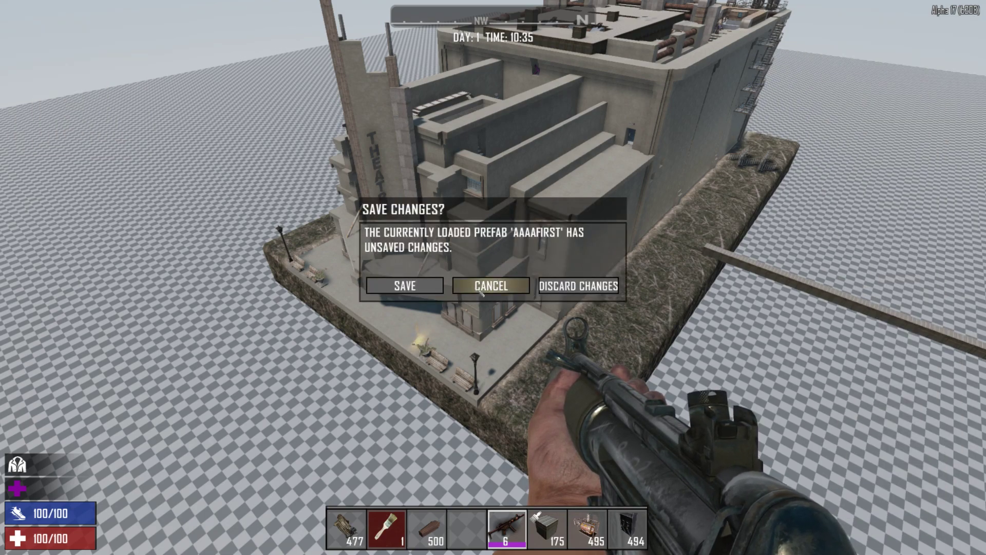
key(Escape)
key(Escape)
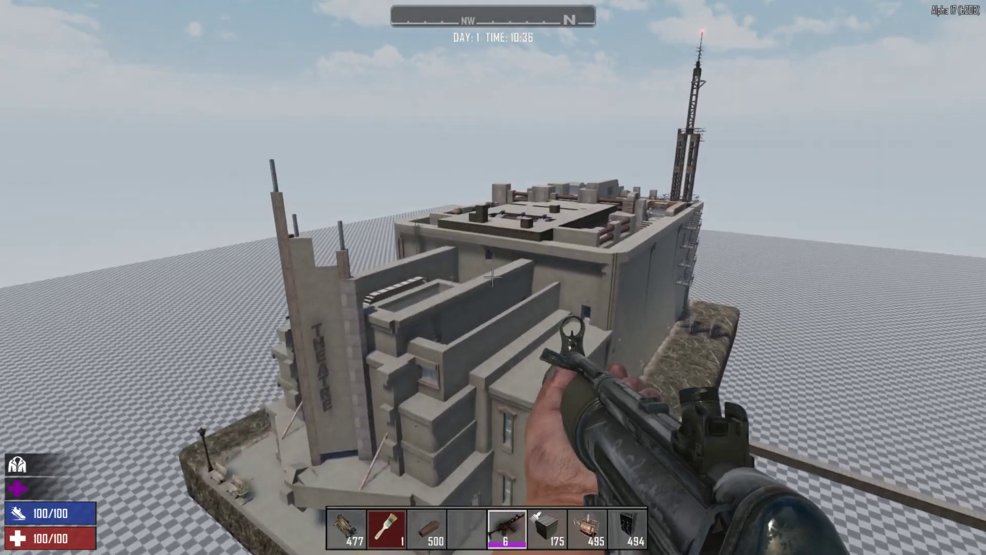
Update the theatre prefab's imposter, discarding the prefab's unsaved changes.
key(Escape)
click(909, 280)
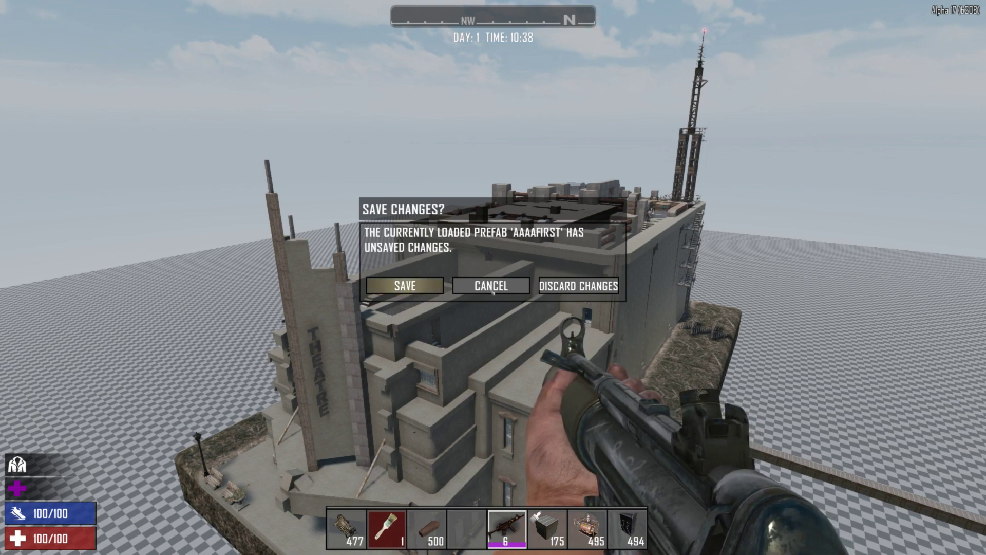
click(579, 286)
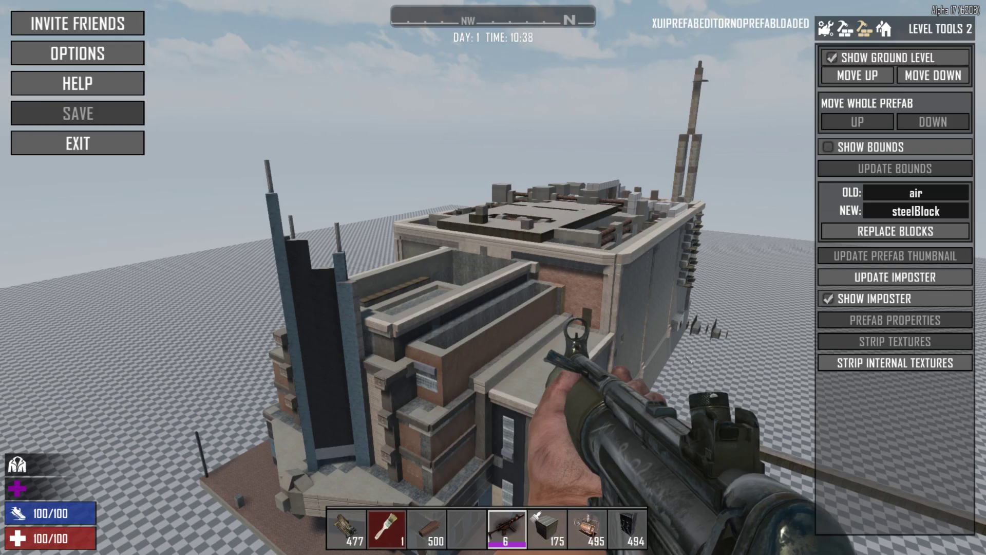
Examine the imposter's front facade, and turn off the imposter display to bring back the full prefab.
key(Escape)
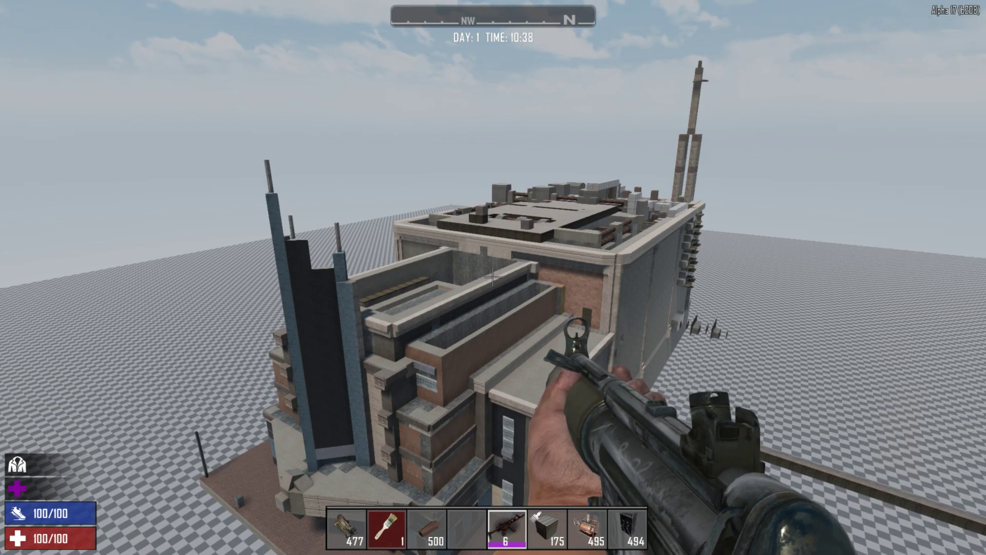
key(w)
key(a)
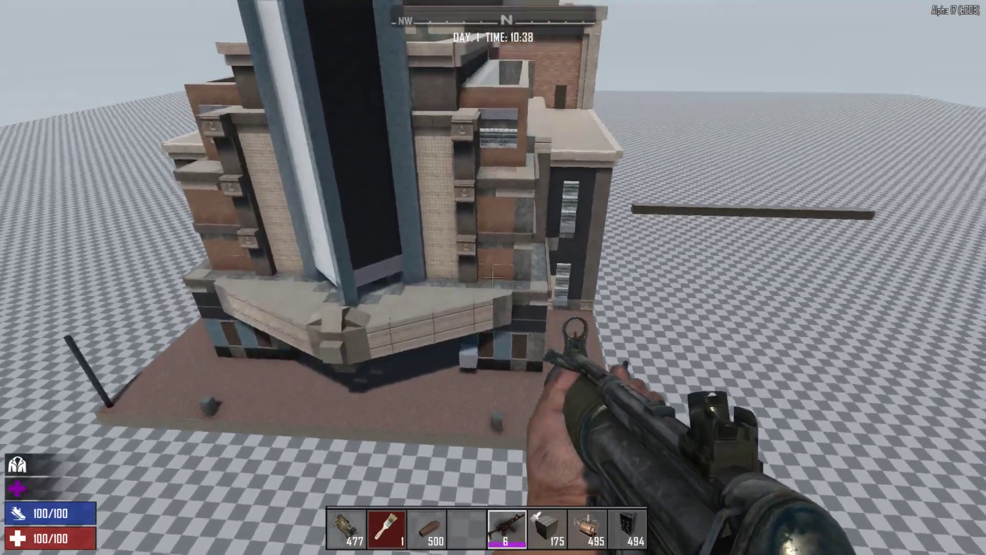
key(Escape)
key(Escape)
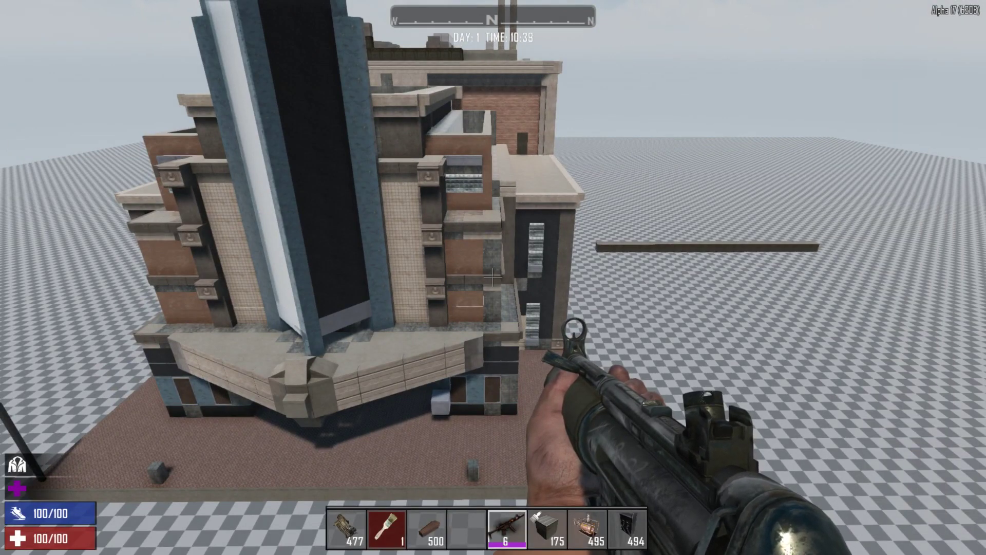
key(Escape)
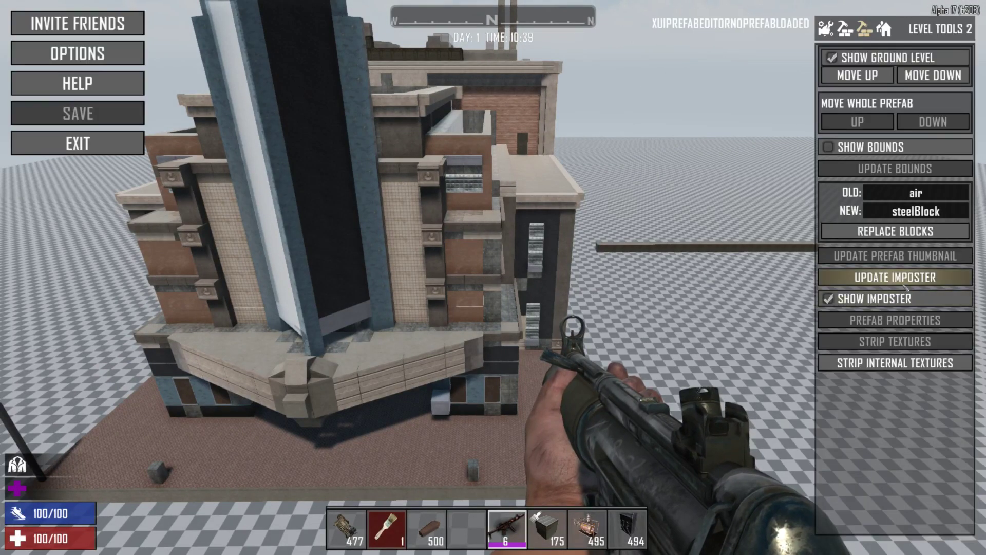
click(872, 299)
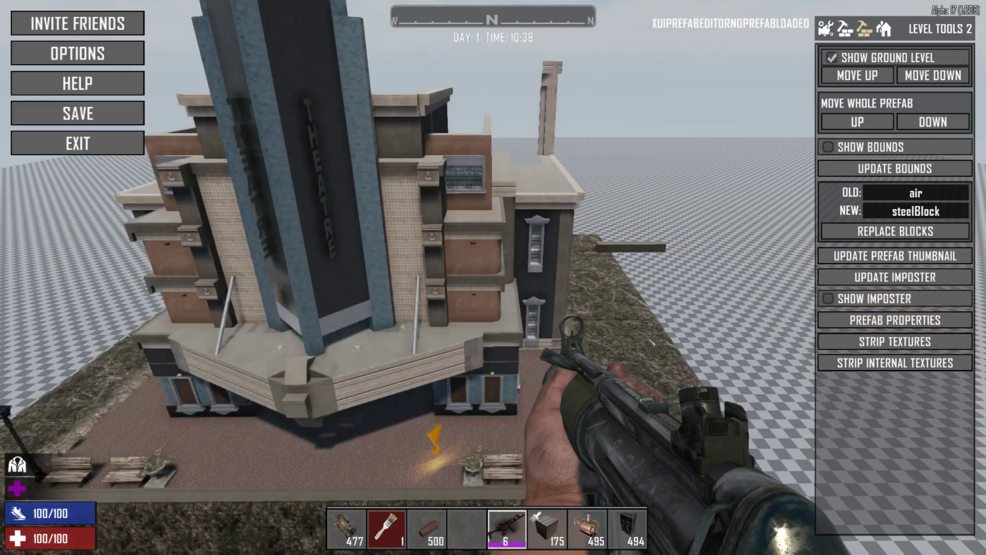
View the full theatre prefab from its front corner, and turn on the imposter display.
key(Escape)
key(d)
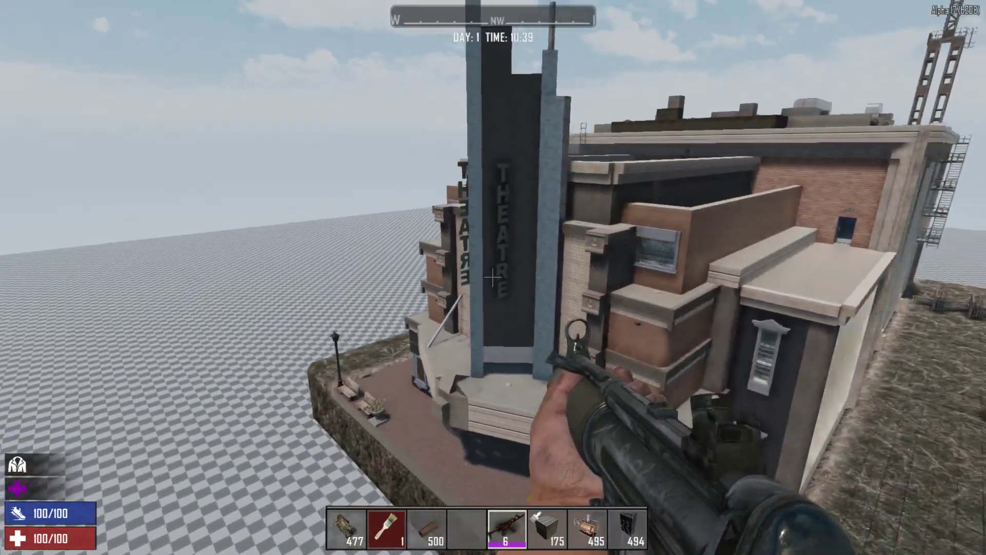
key(s)
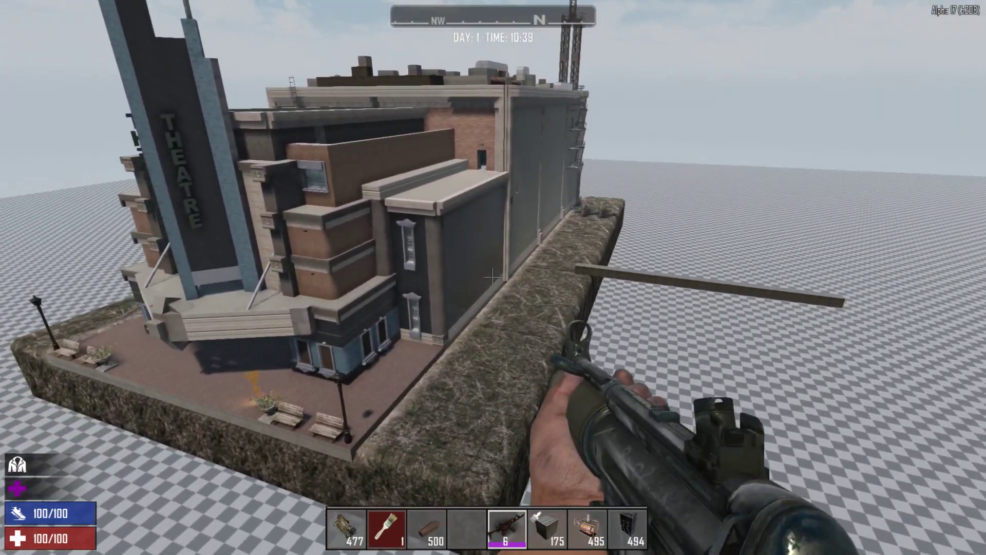
key(Escape)
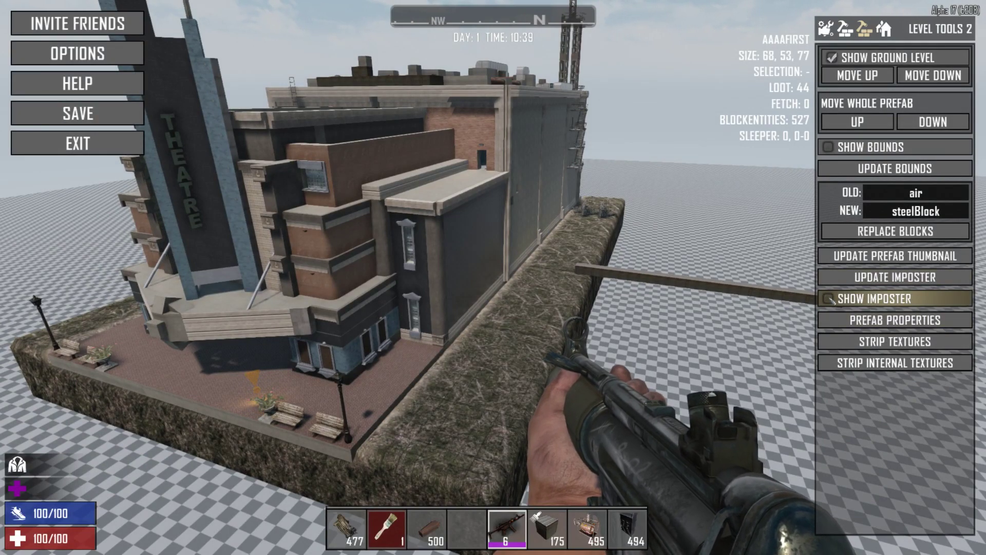
click(829, 299)
key(Escape)
Examine the imposter's front facade and sign tower up close, its roof sections, and the inside of the building shell.
key(w)
key(w)
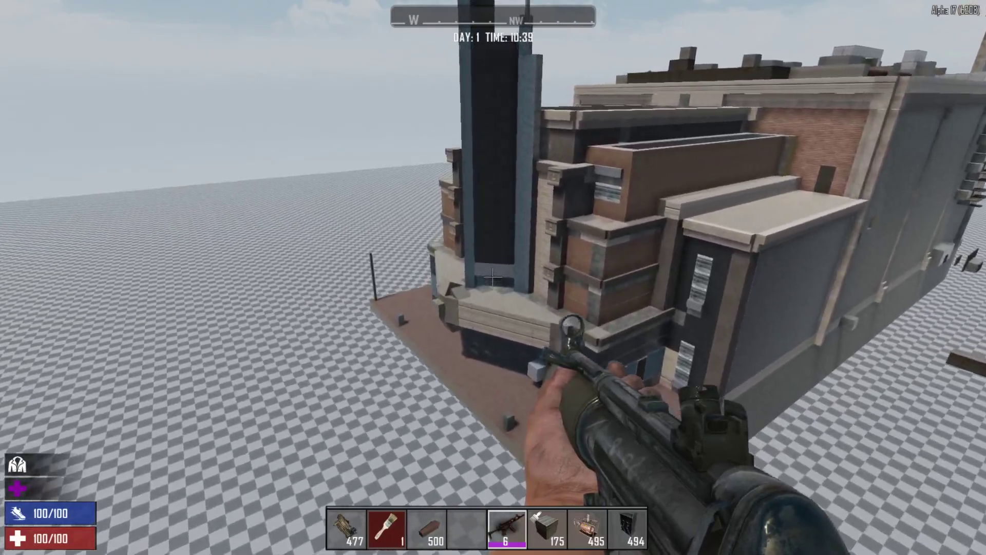
key(a)
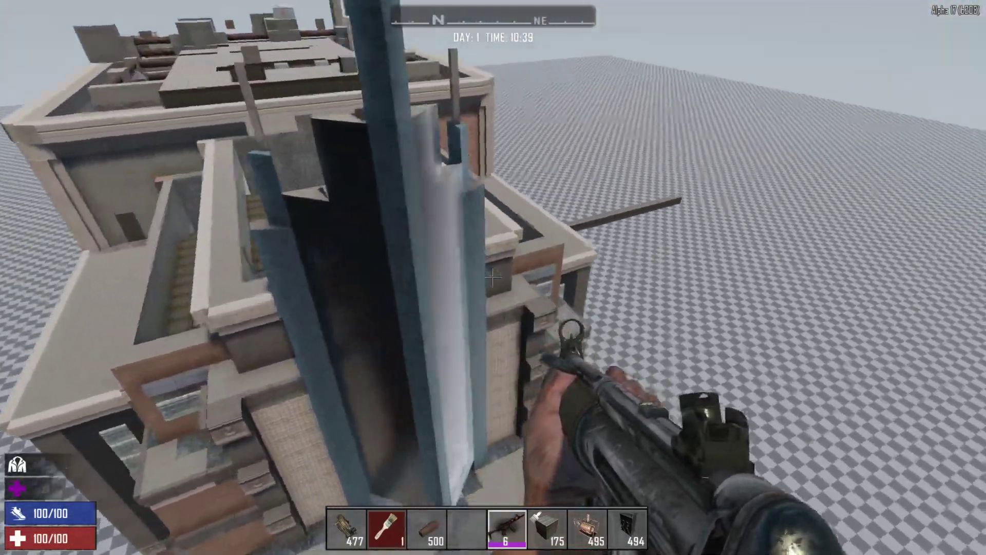
key(w)
click(492, 277)
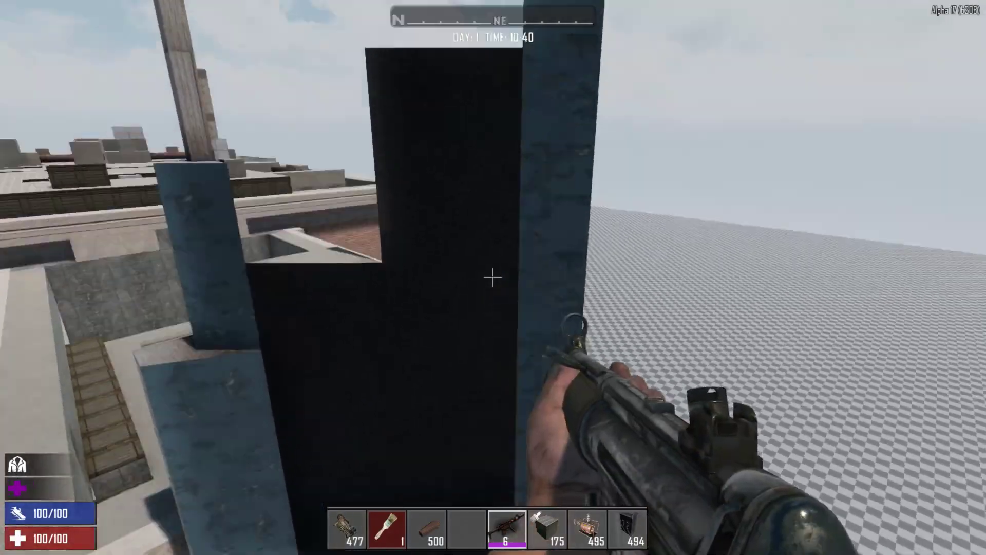
click(492, 277)
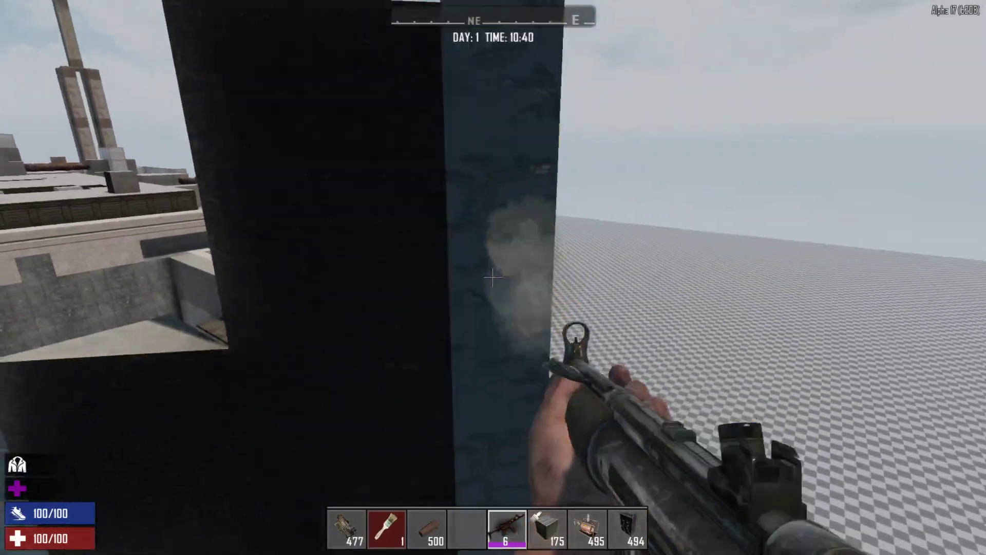
key(s)
key(a)
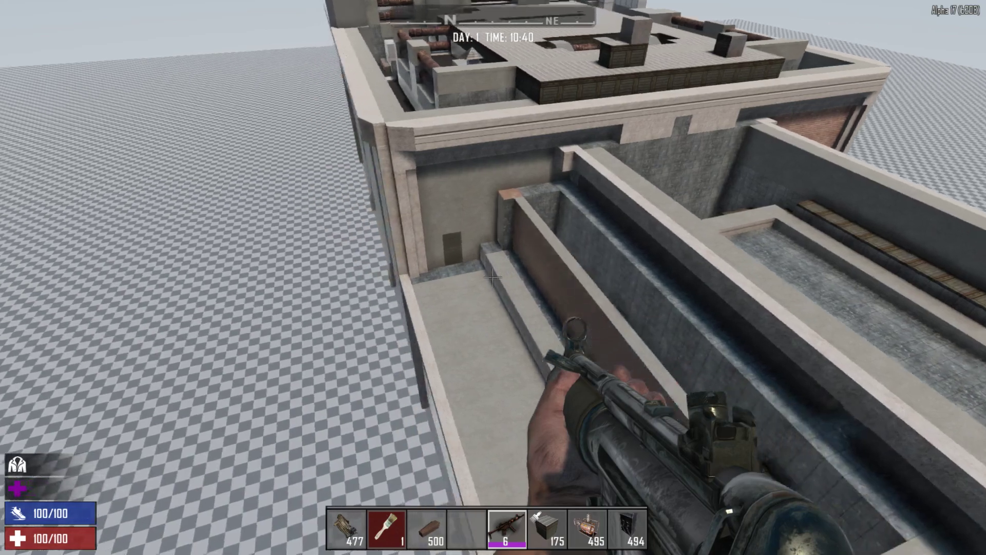
key(w)
key(w)
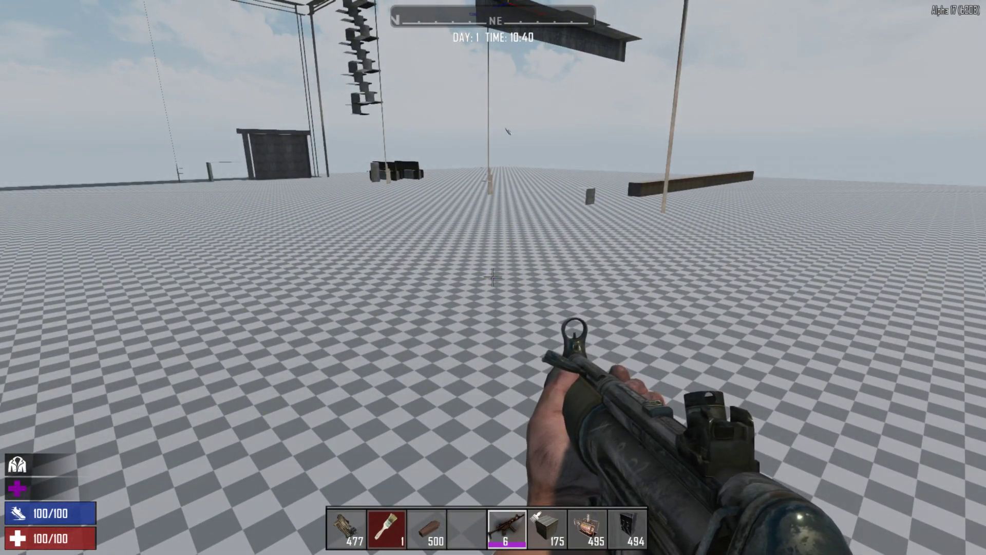
key(w)
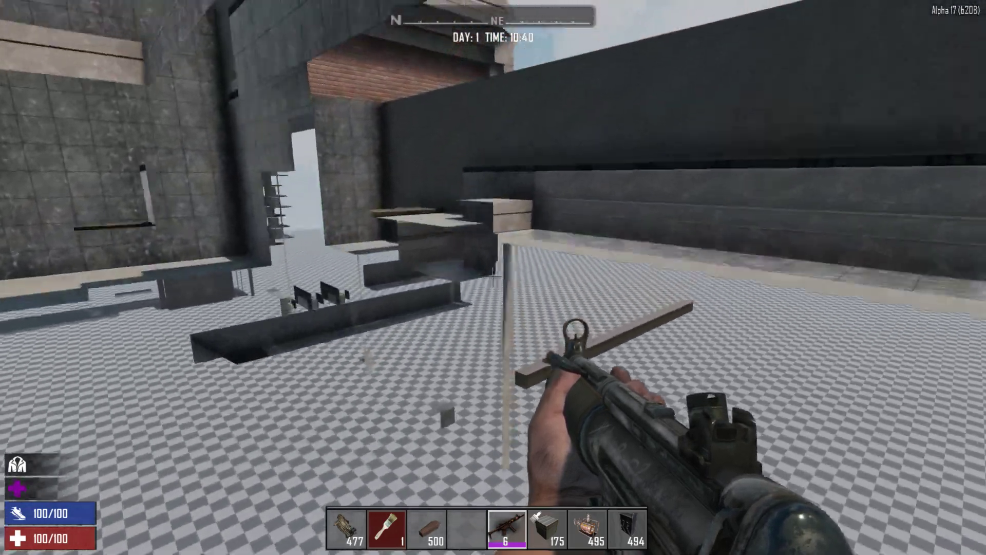
Mark a box selection on the imposter's long side wall, and enlarge it outward from the wall and in height.
key(space)
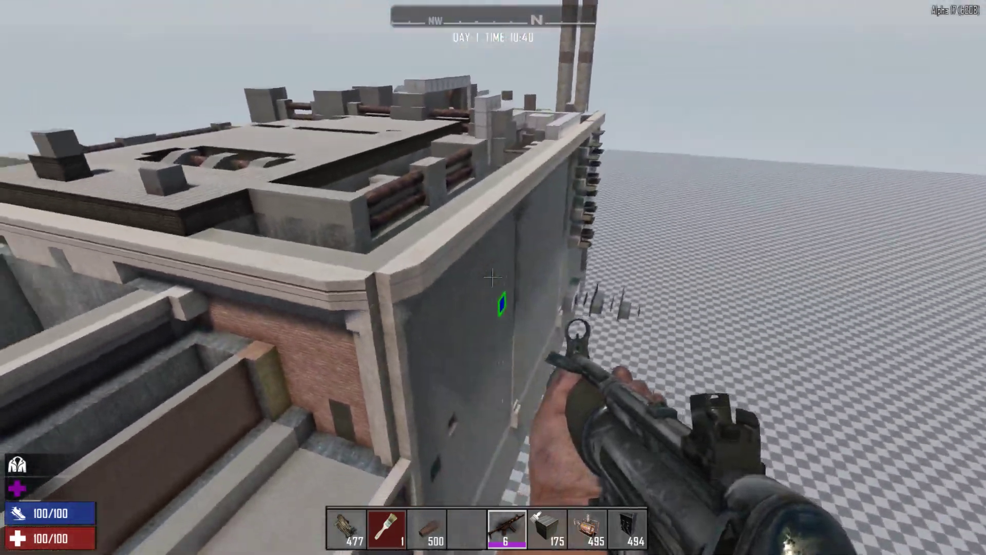
key(d)
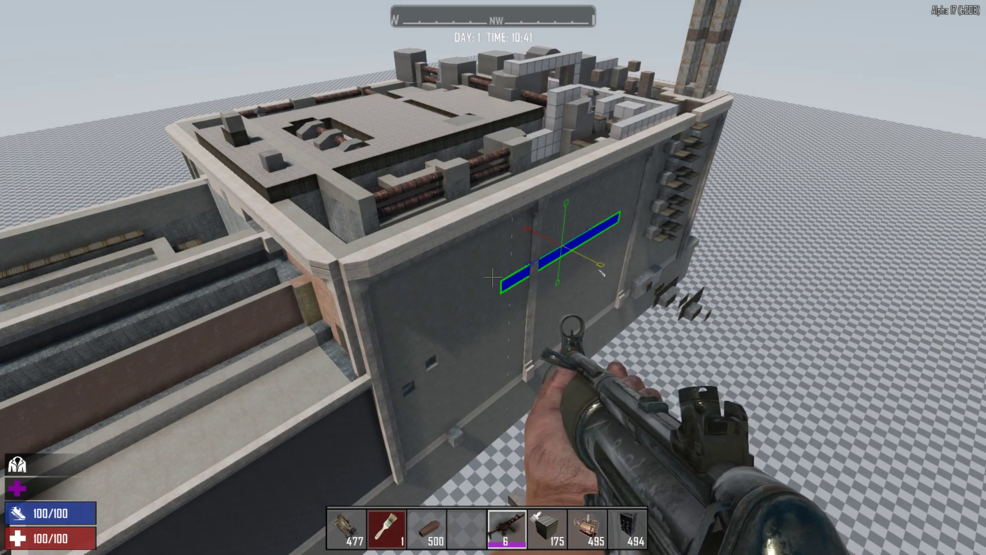
drag(600, 264, 610, 278)
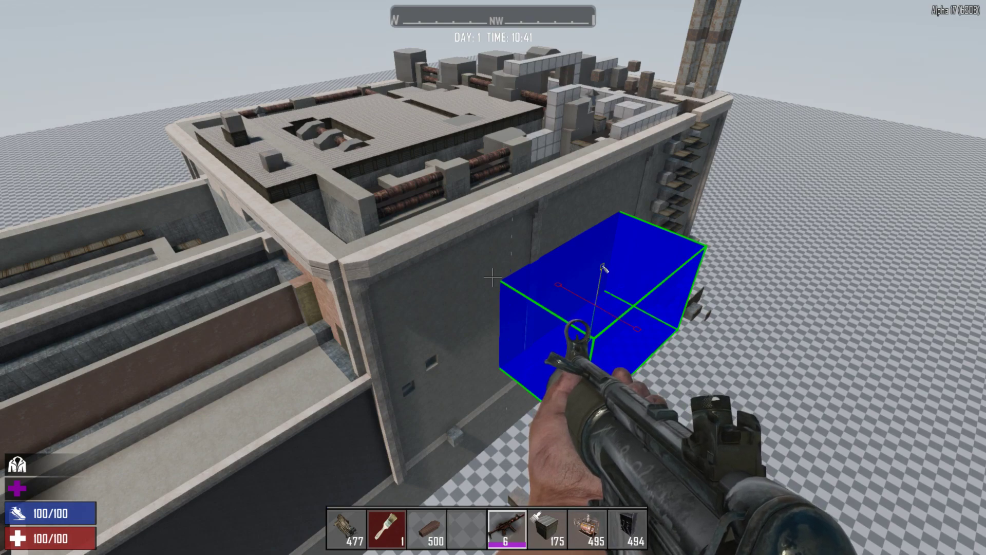
key(shift+Up)
key(d)
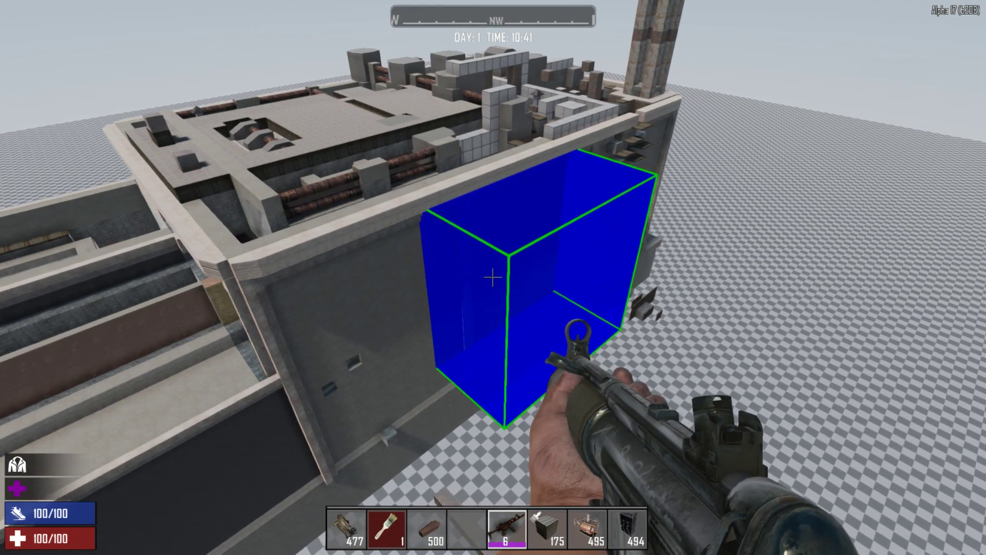
Inspect the box selection against the side wall from several angles, and clear it.
key(d)
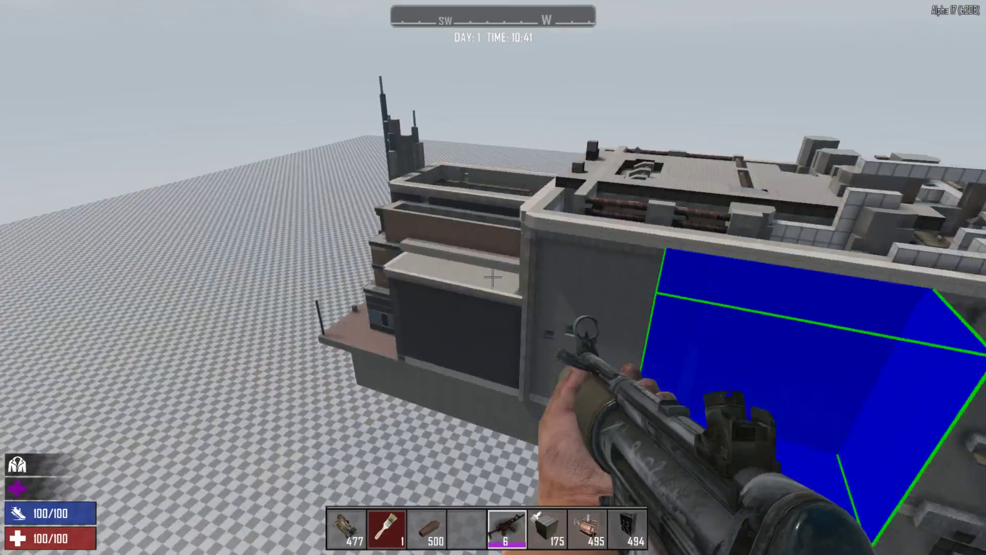
key(a)
key(a)
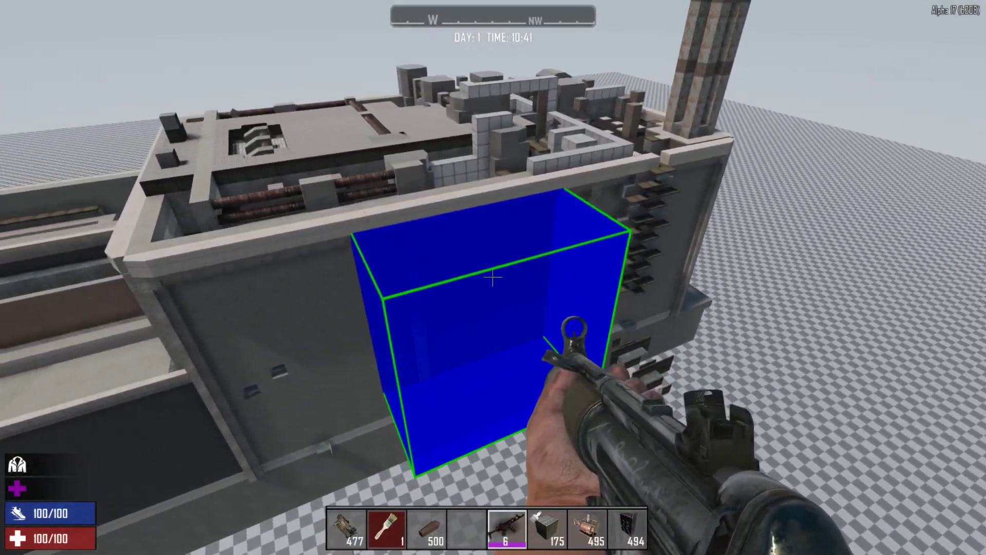
key(s)
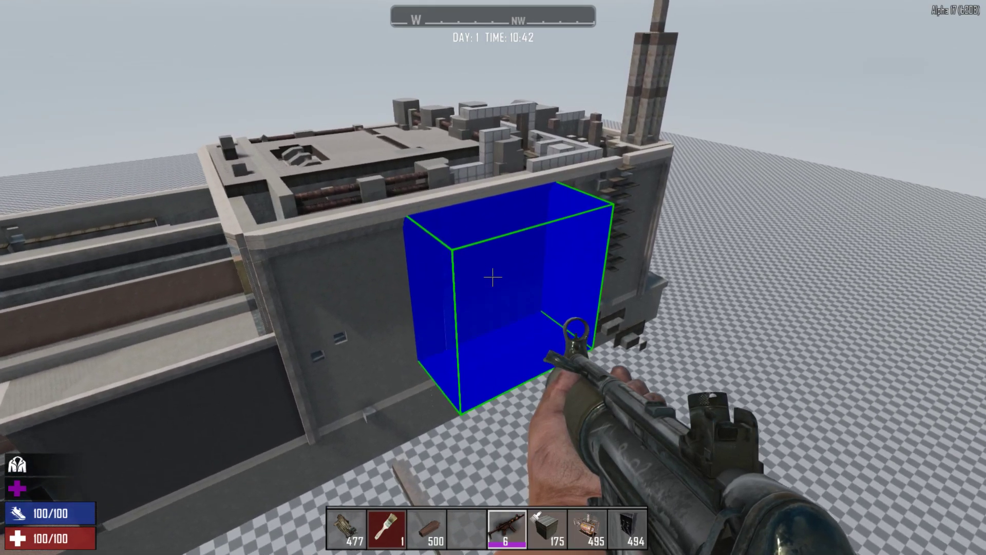
key(w)
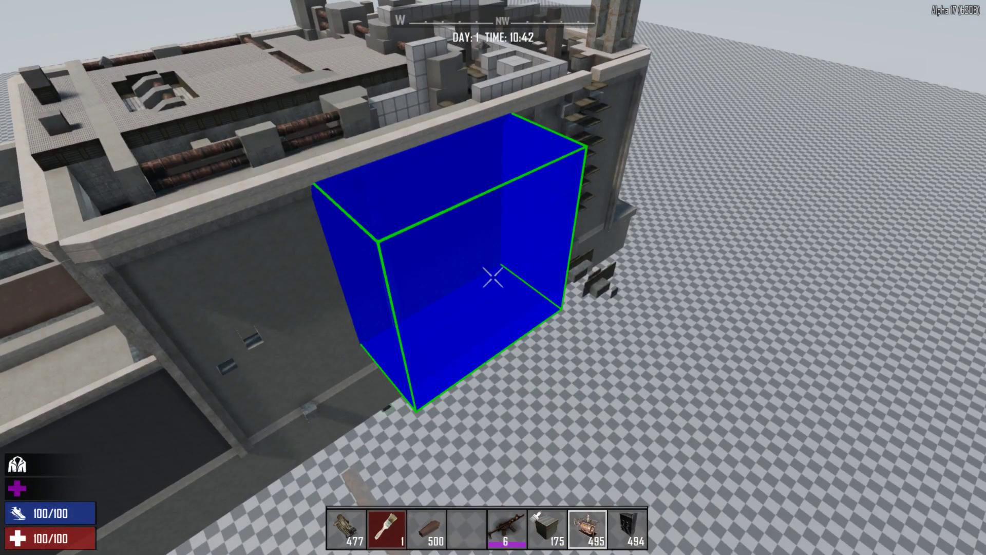
key(w)
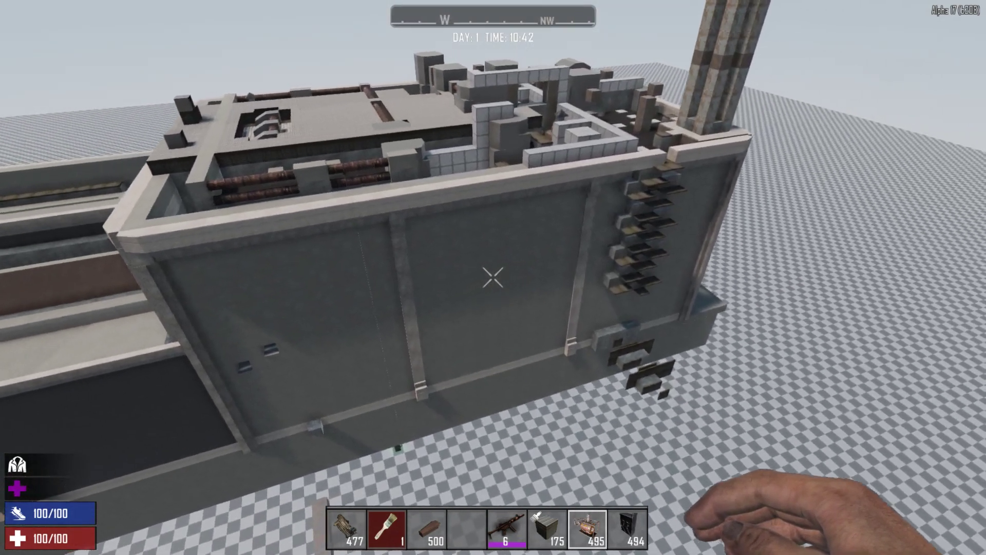
Examine the imposter's side wall, rooftop, front entrance and sign tower from all around the building.
key(w)
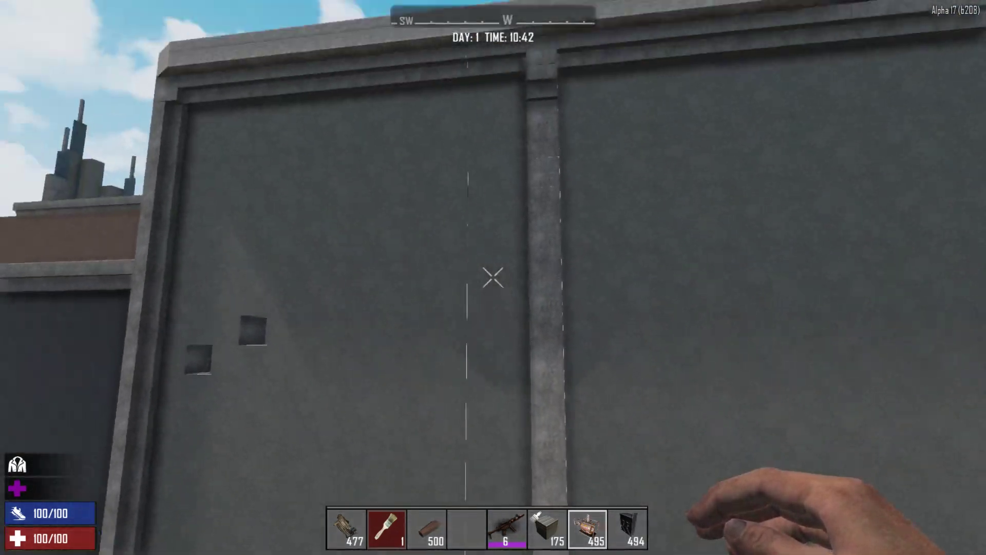
key(d)
key(w)
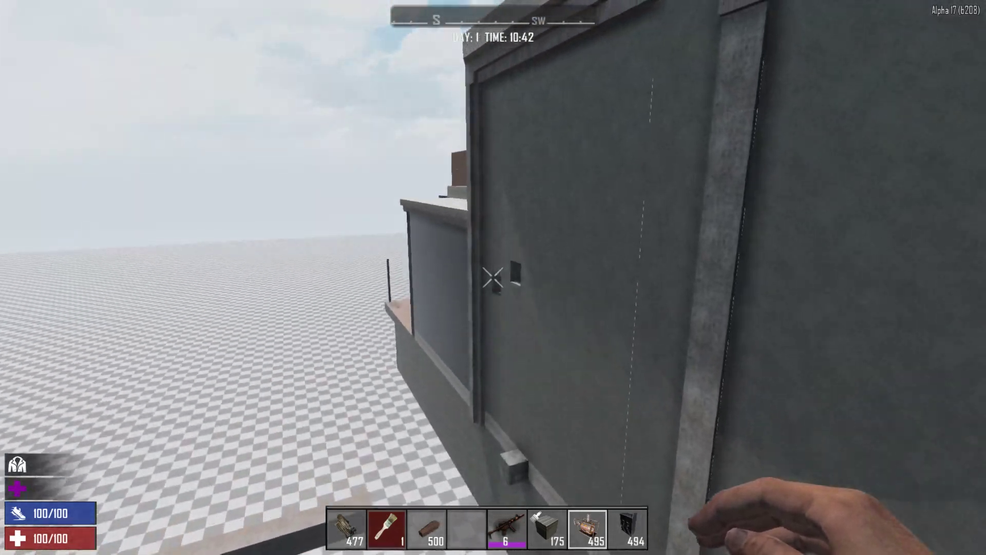
key(space)
key(space)
key(a)
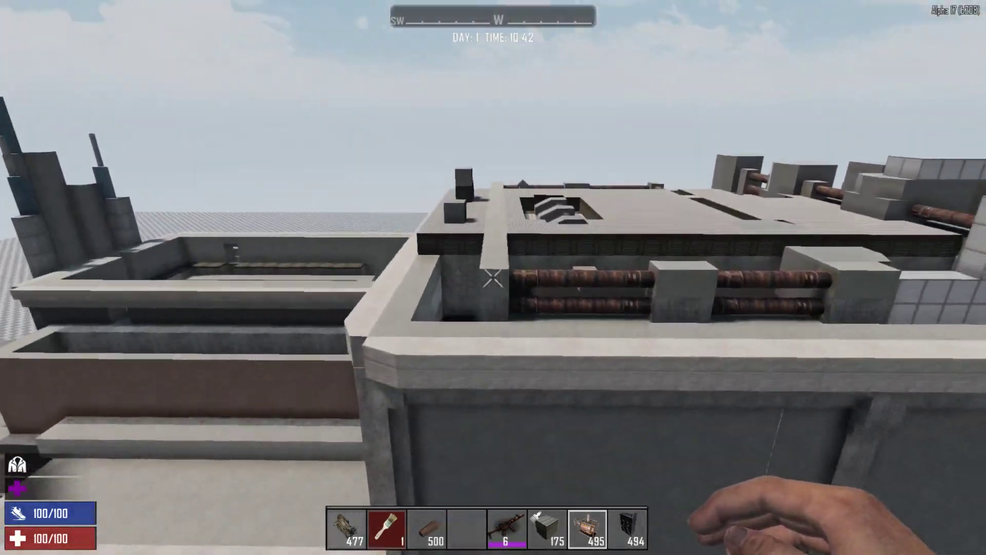
key(a)
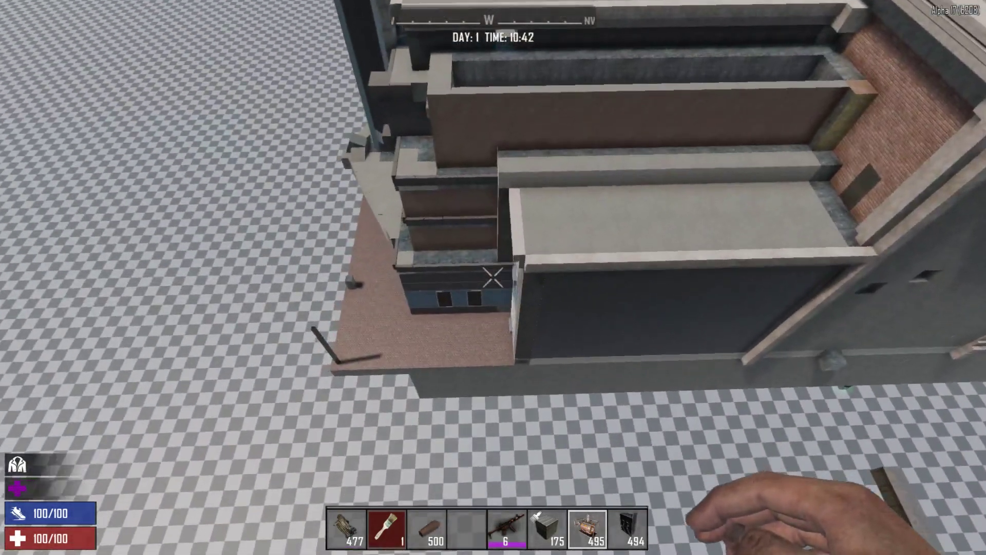
key(a)
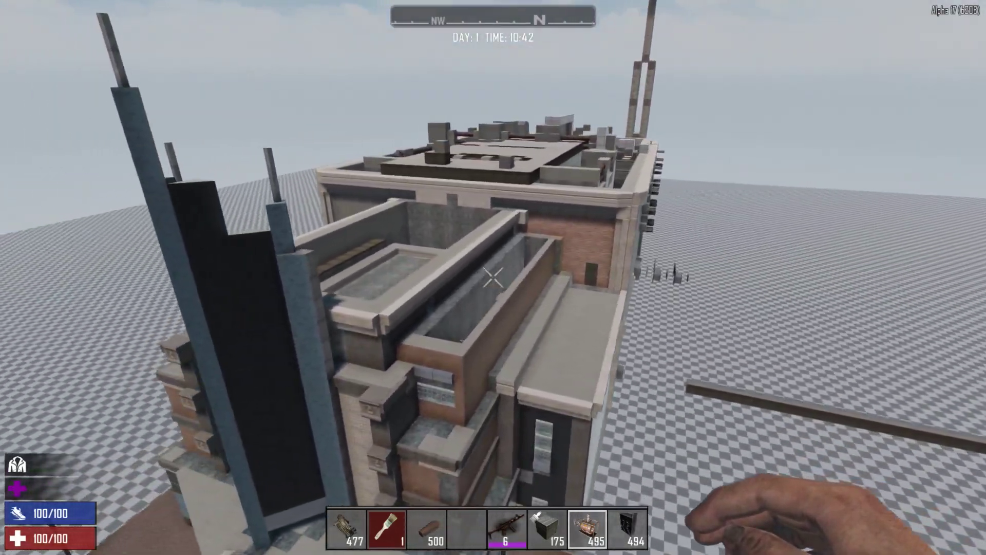
key(a)
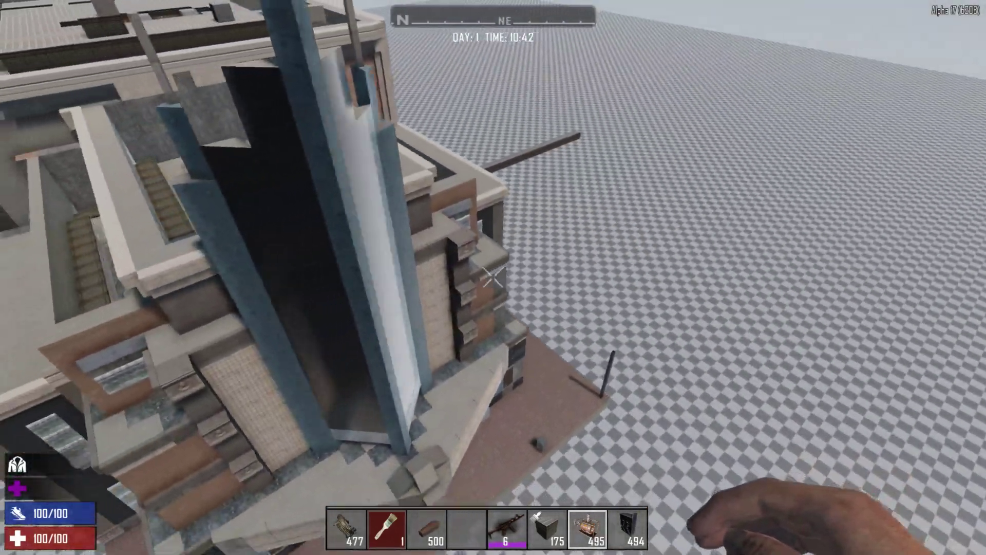
key(a)
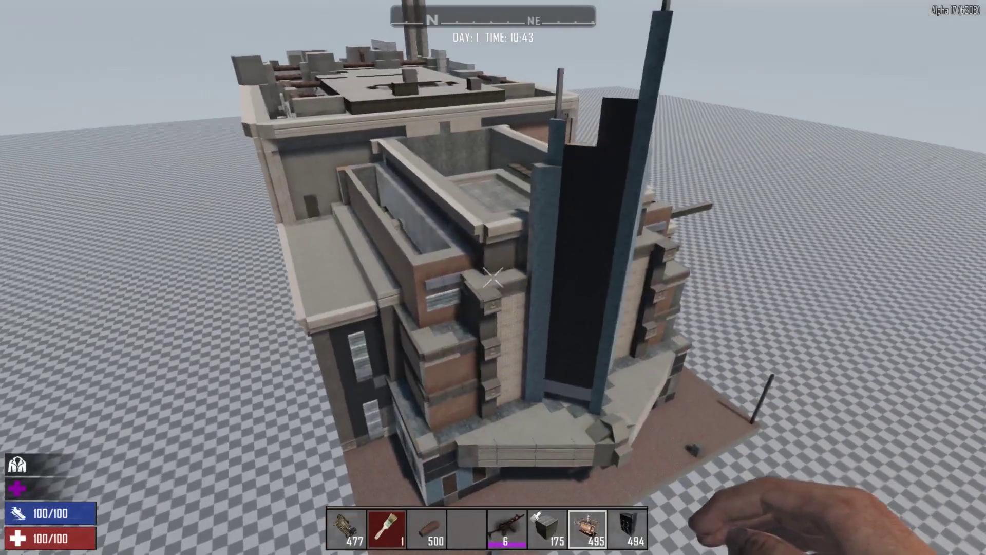
key(w)
key(a)
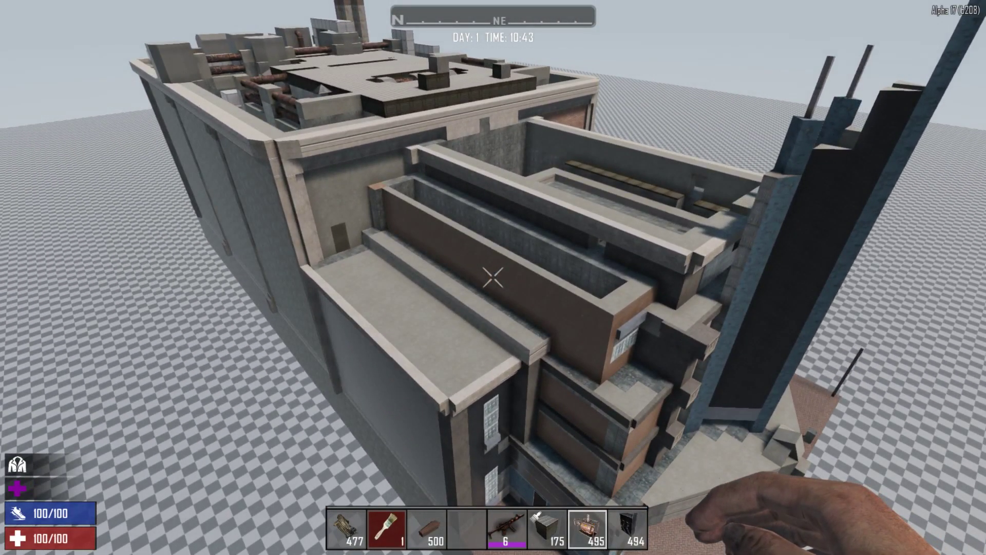
Update the theatre's imposter while the imposter display is on.
key(Escape)
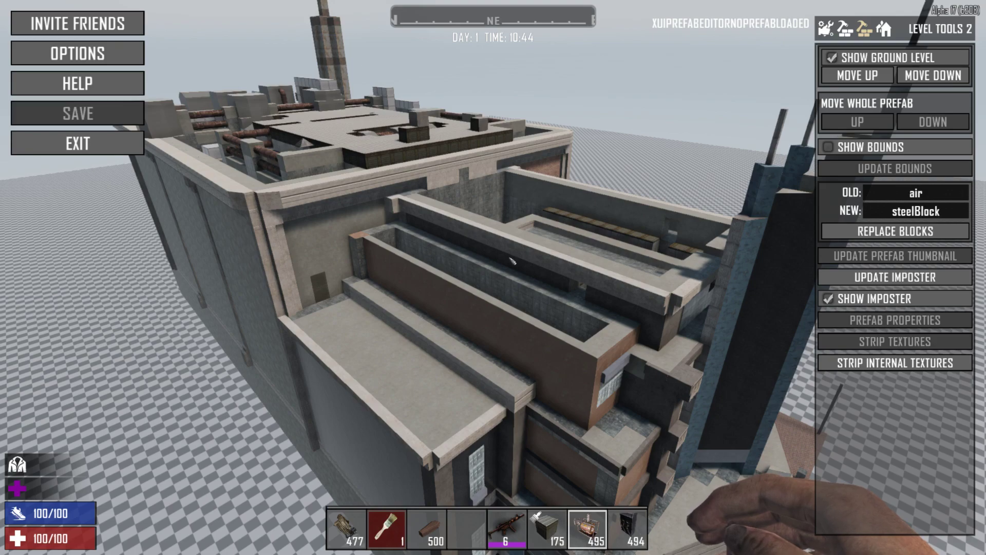
key(Escape)
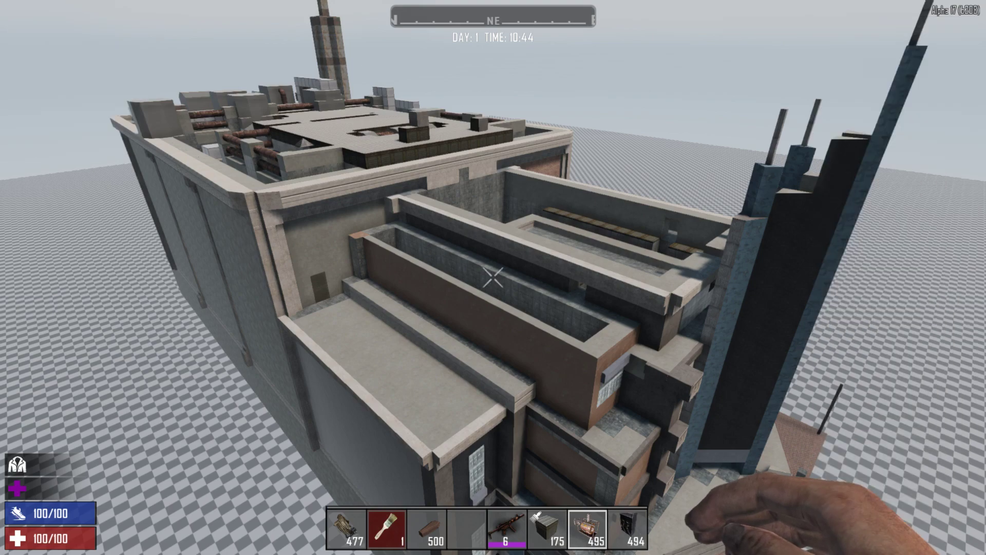
key(d)
key(Escape)
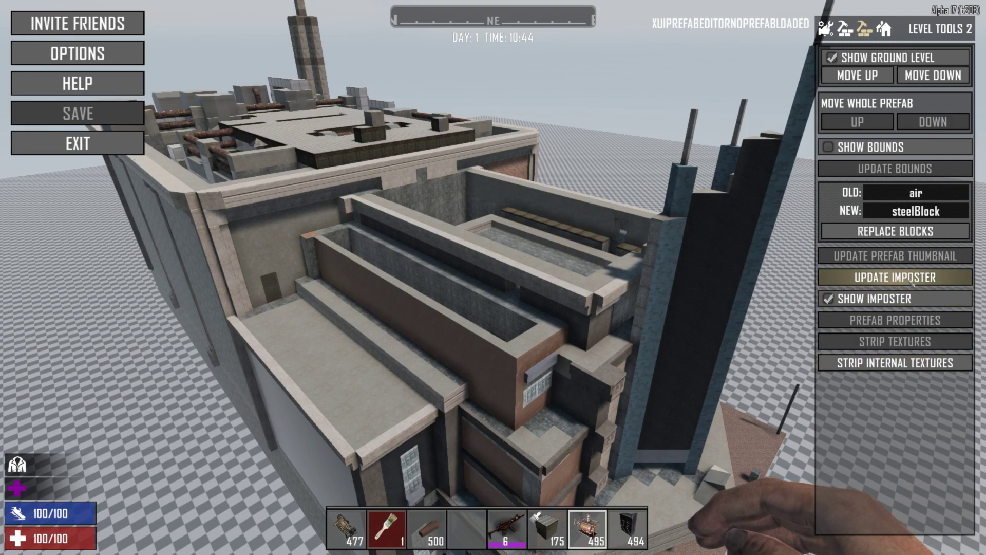
click(856, 279)
key(Escape)
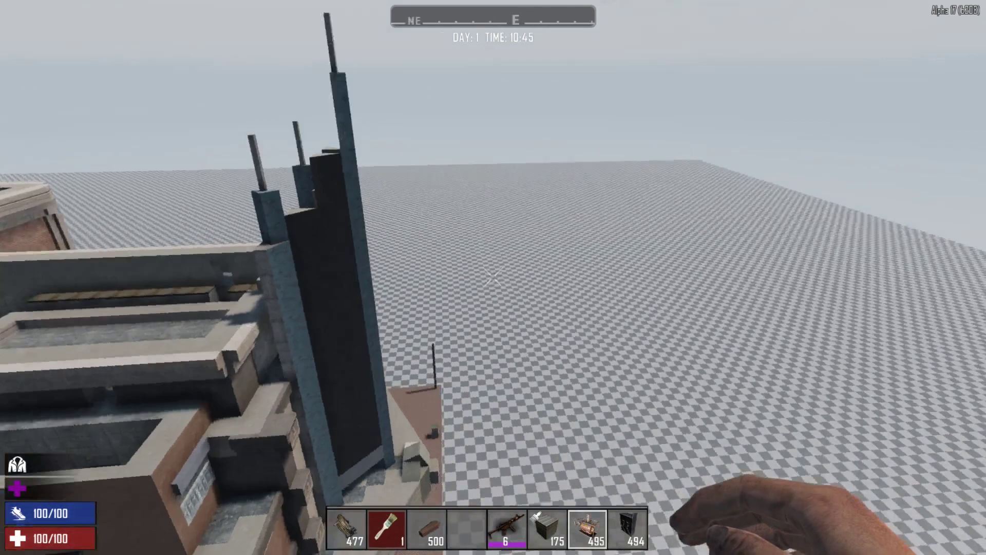
Examine the imposter's front, roof and long side wall from a distance.
key(d)
key(w)
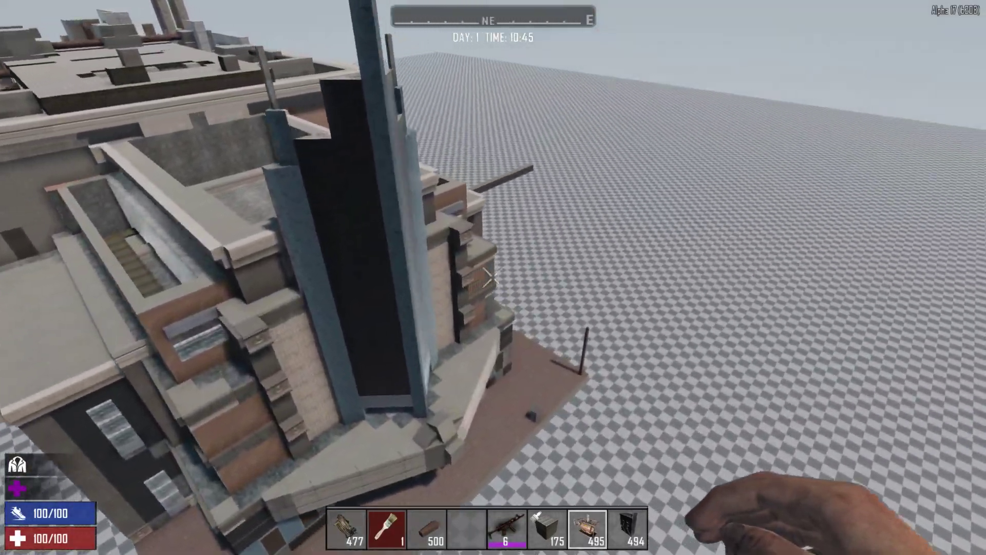
key(d)
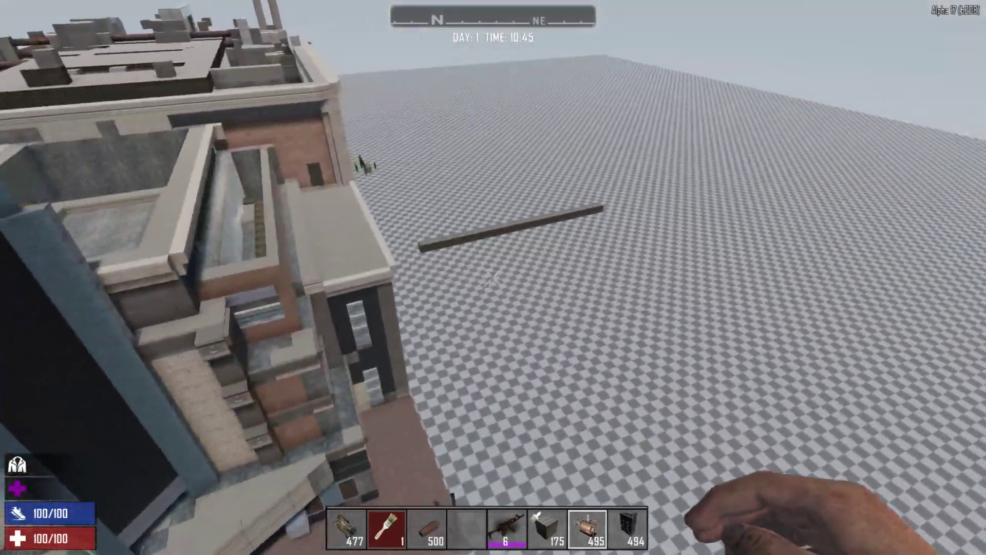
key(s)
key(d)
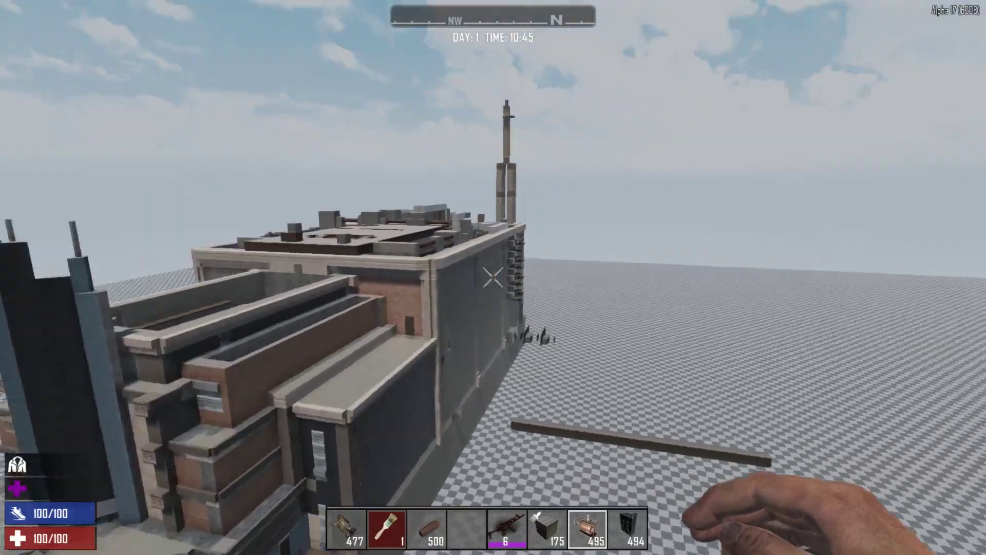
key(d)
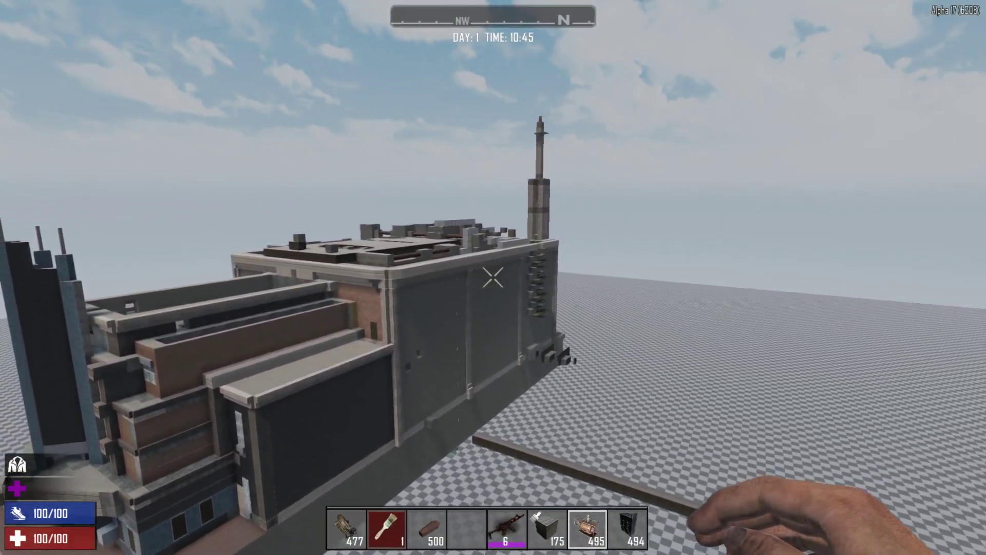
Examine the imposter's front and long side wall from farther away, from high up down to near ground level.
key(d)
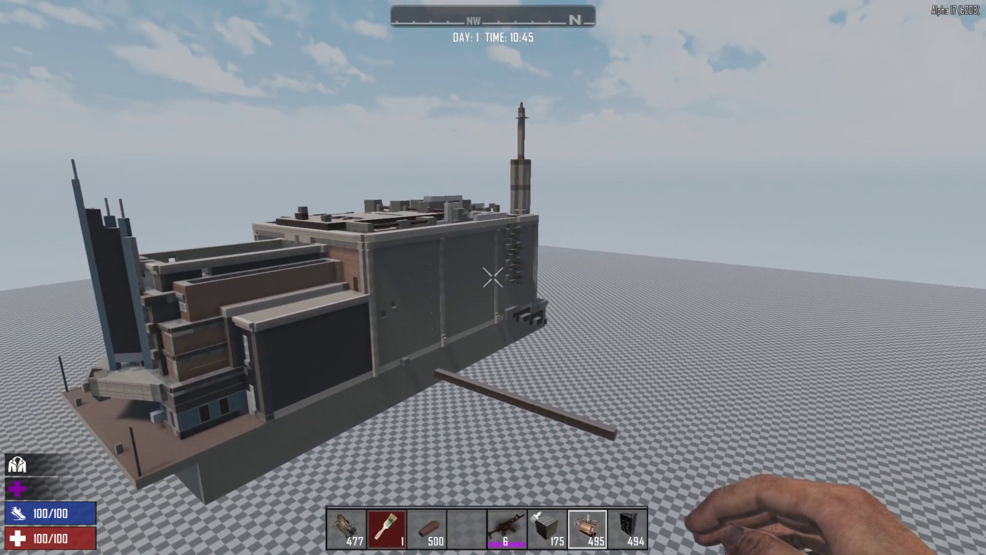
key(d)
key(w)
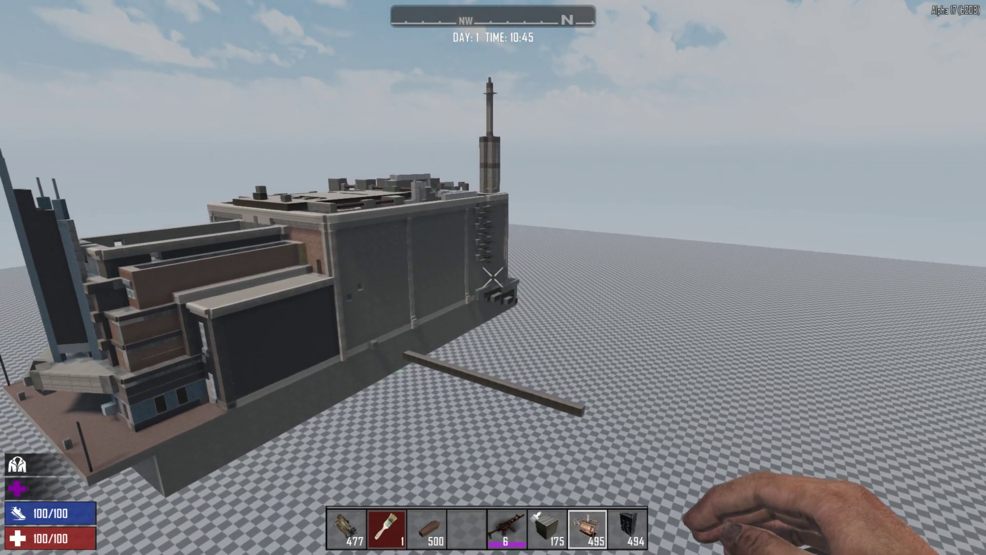
key(a)
key(s)
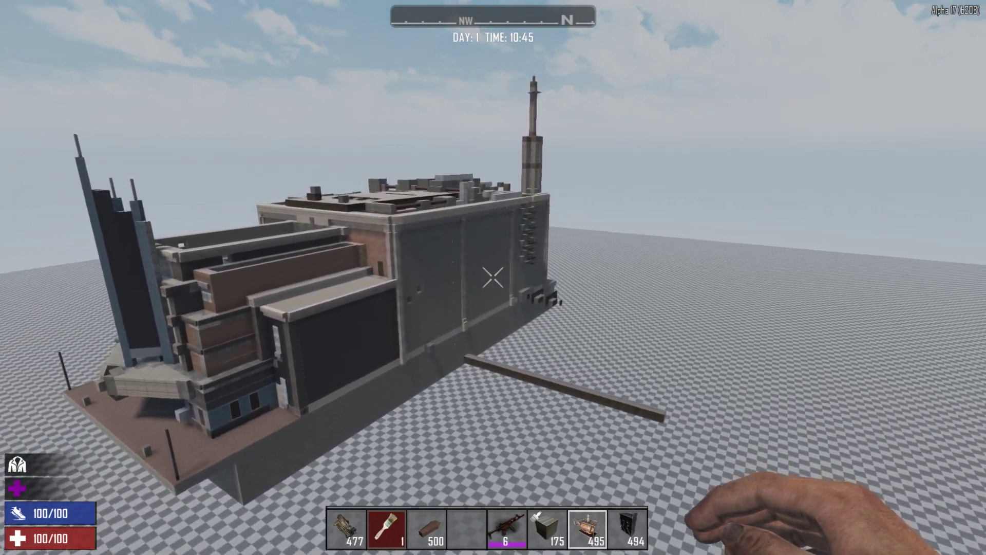
key(d)
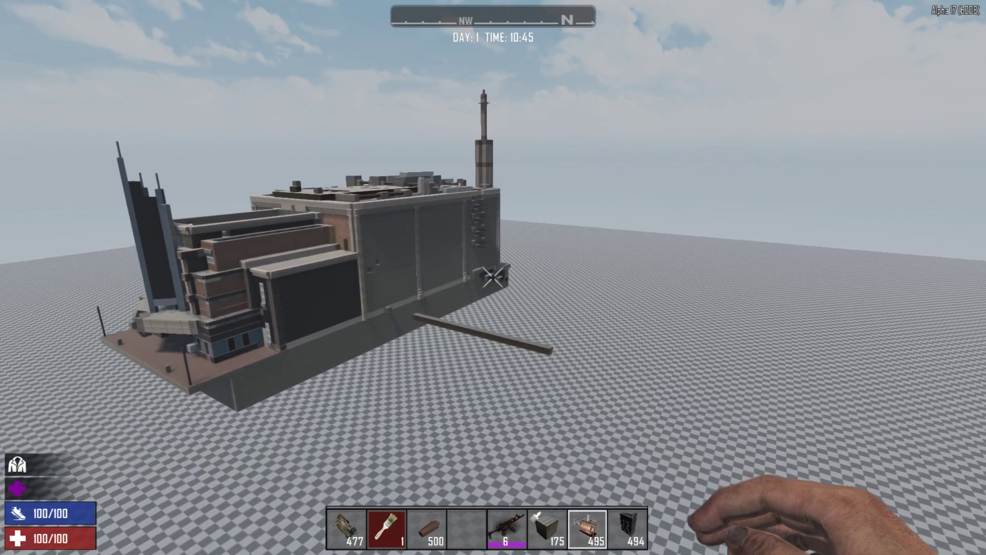
key(c)
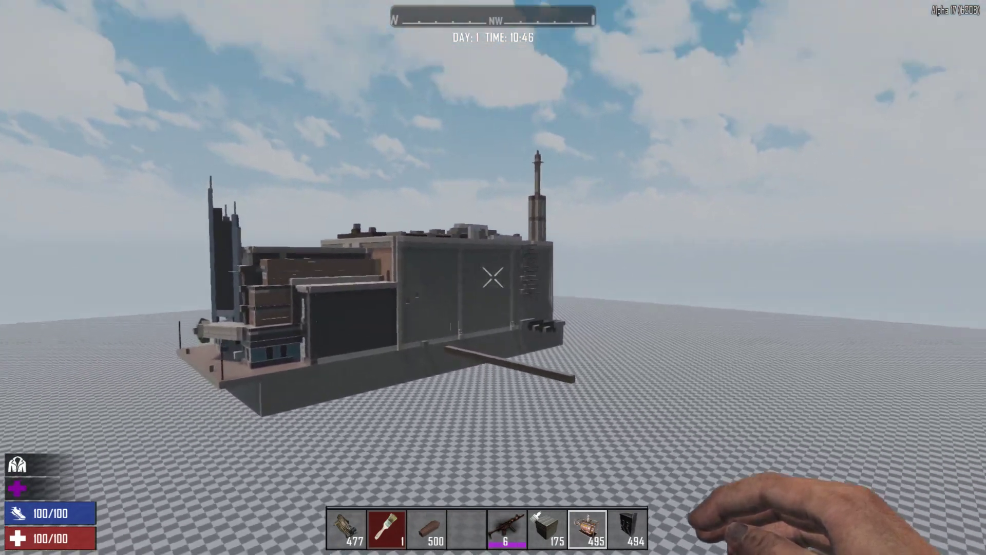
key(a)
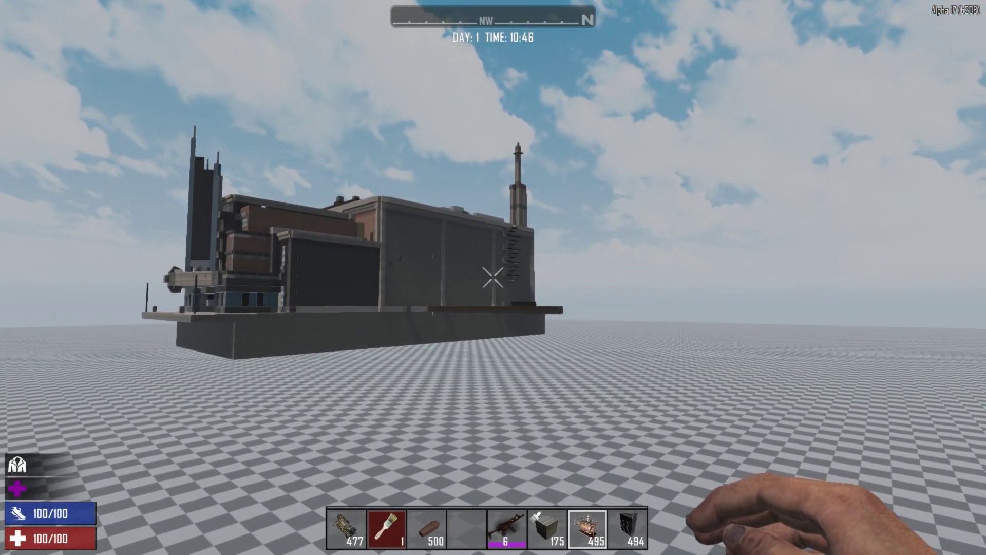
Examine the imposter's side wall up close, followed by its front towers and the rooftops behind them.
key(w)
key(space)
key(w)
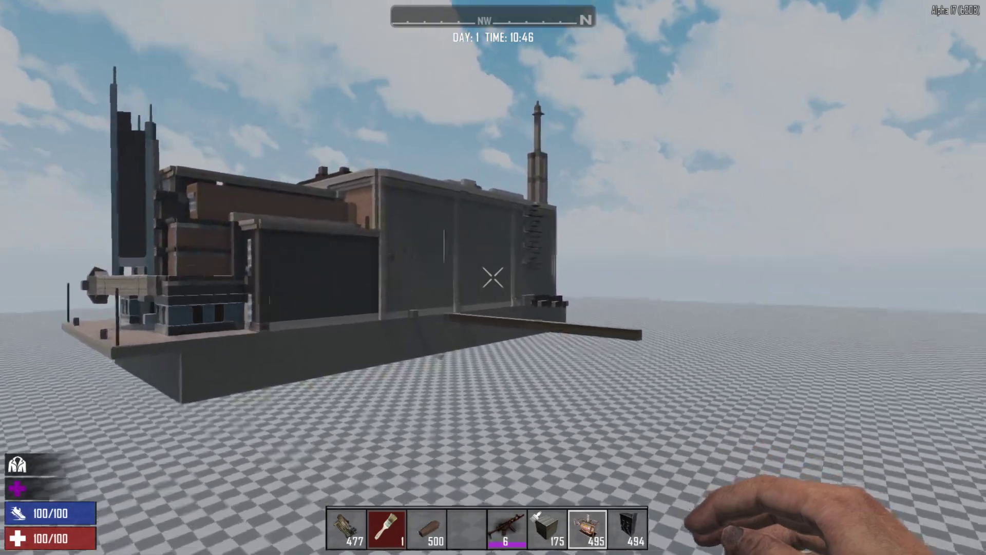
key(w)
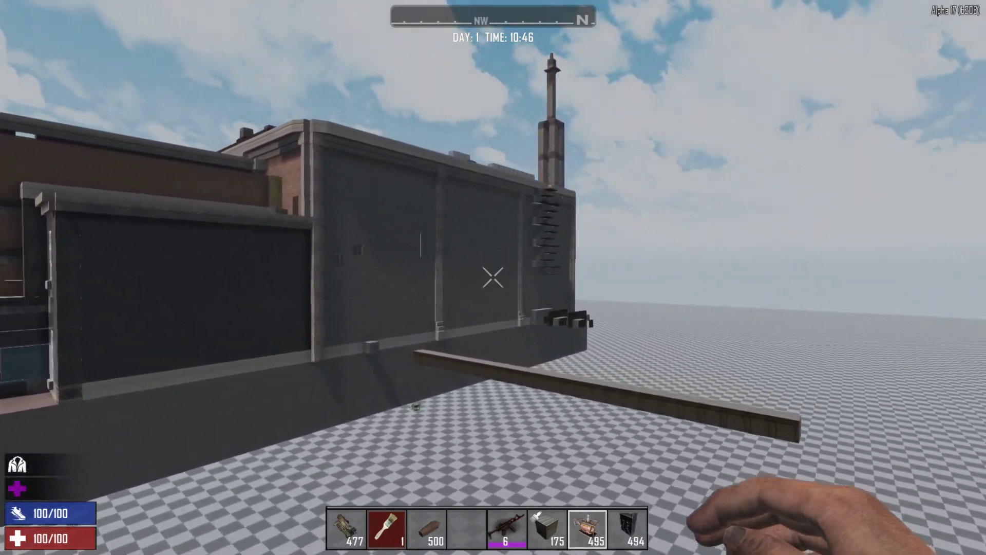
key(a)
key(space)
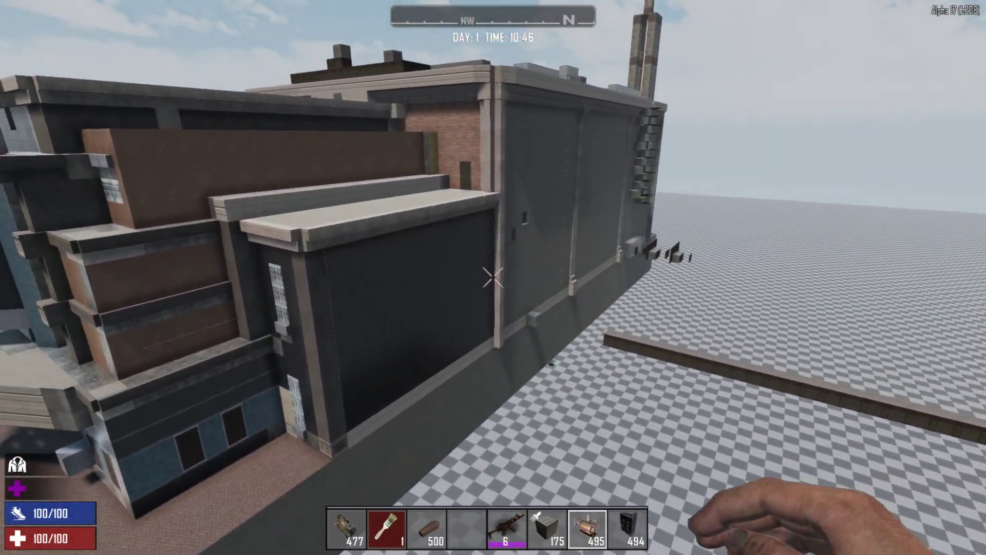
key(a)
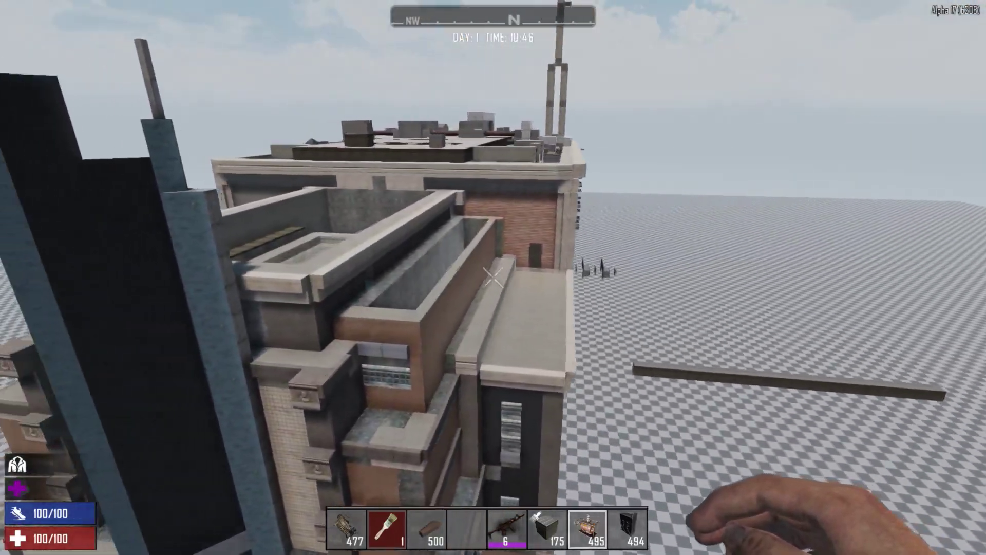
key(space)
Open the prefab browser, try a nonsense filter on the prefab groups, and clear it.
key(Escape)
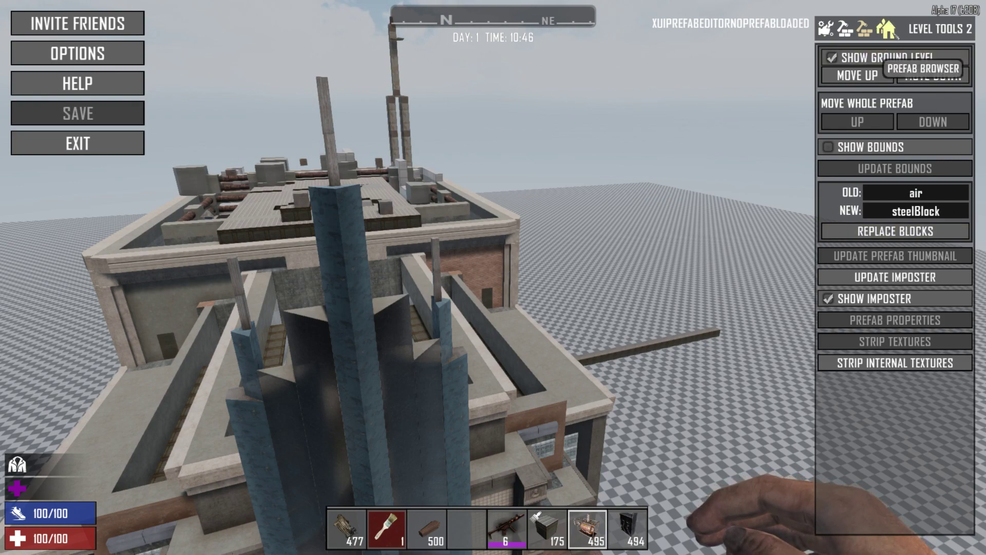
click(892, 29)
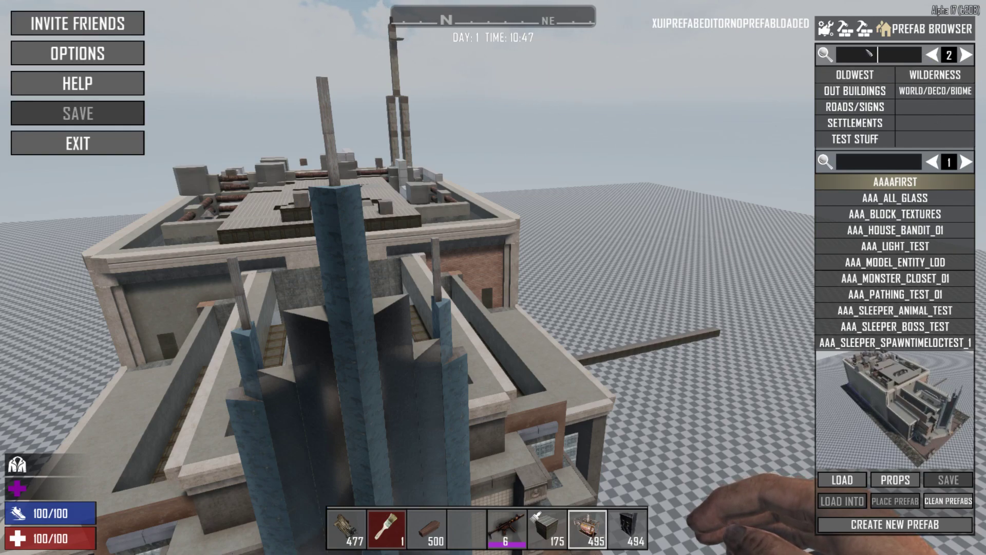
text(fgf)
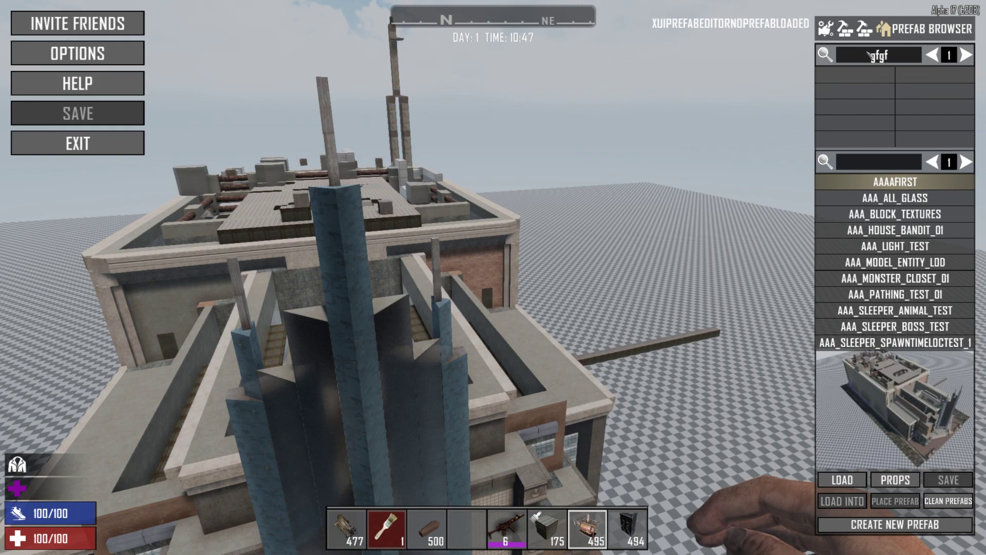
key(BackSpace)
key(BackSpace)
key(BackSpace)
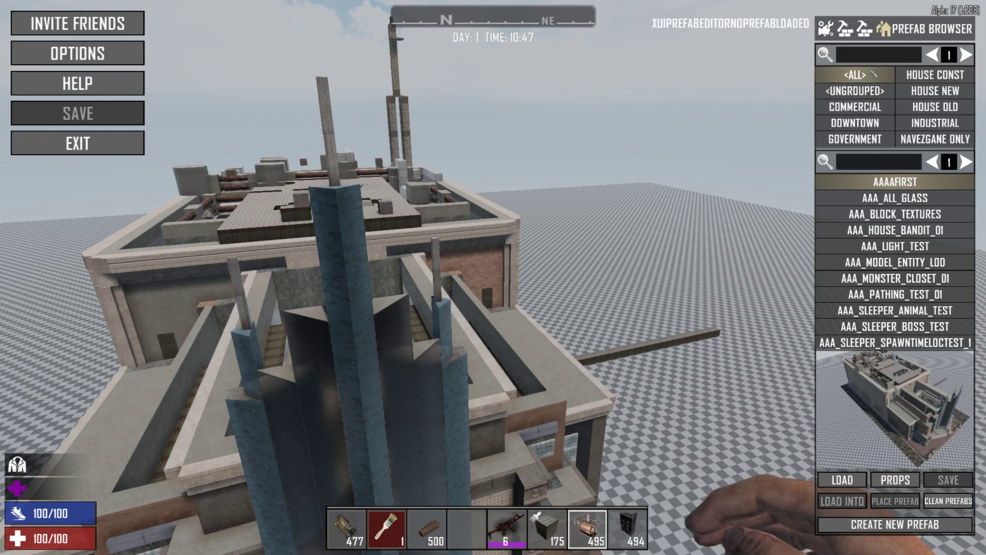
List the Government prefabs, return to all groups, and search the prefab names for "x_cu".
click(892, 139)
click(855, 75)
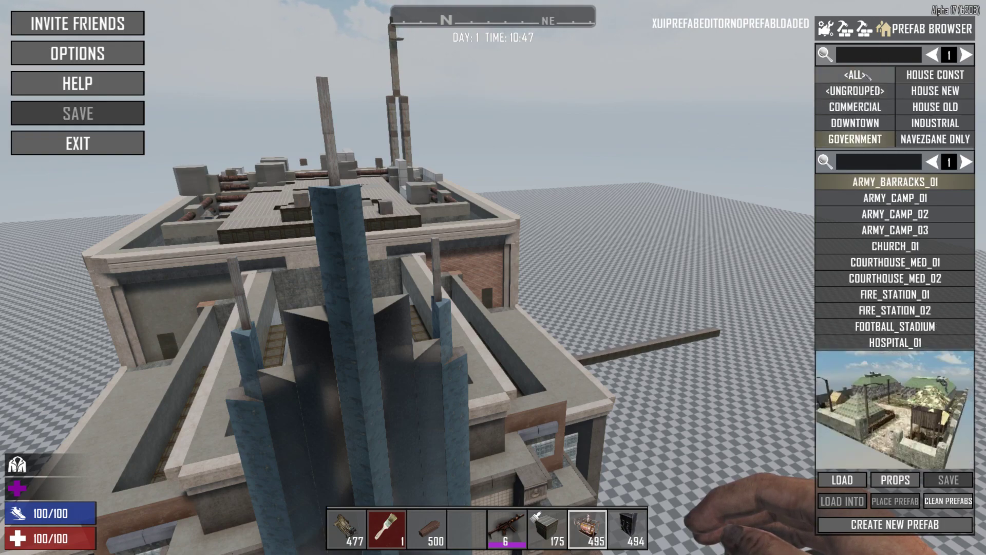
click(867, 167)
text(x)
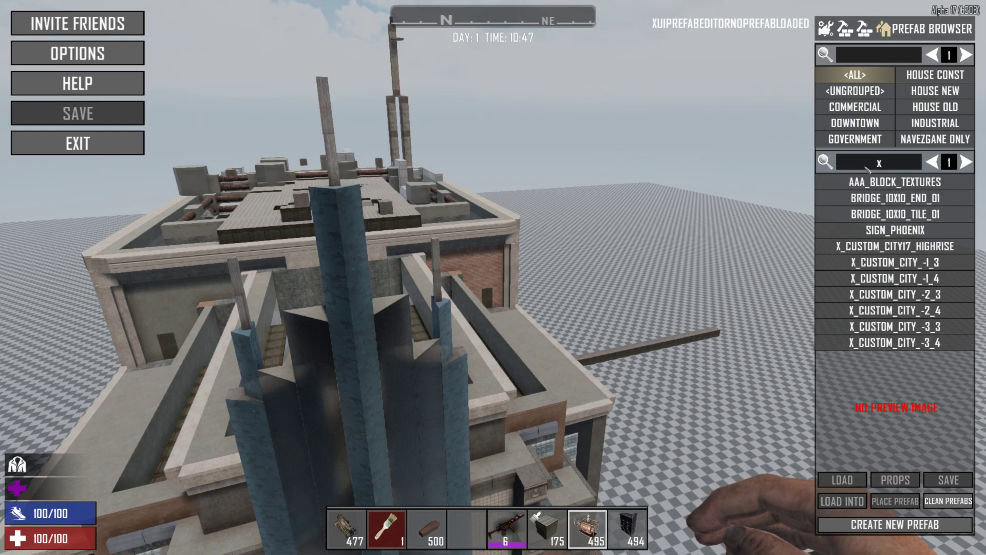
text(_cu)
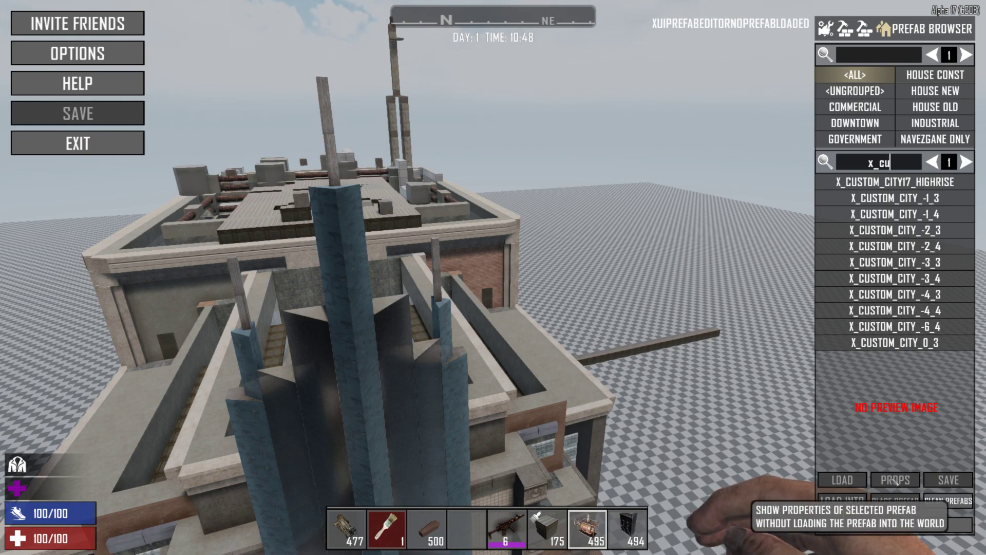
View the prefab properties of x_custom_city17_highrise without loading it, and close them without saving.
click(902, 182)
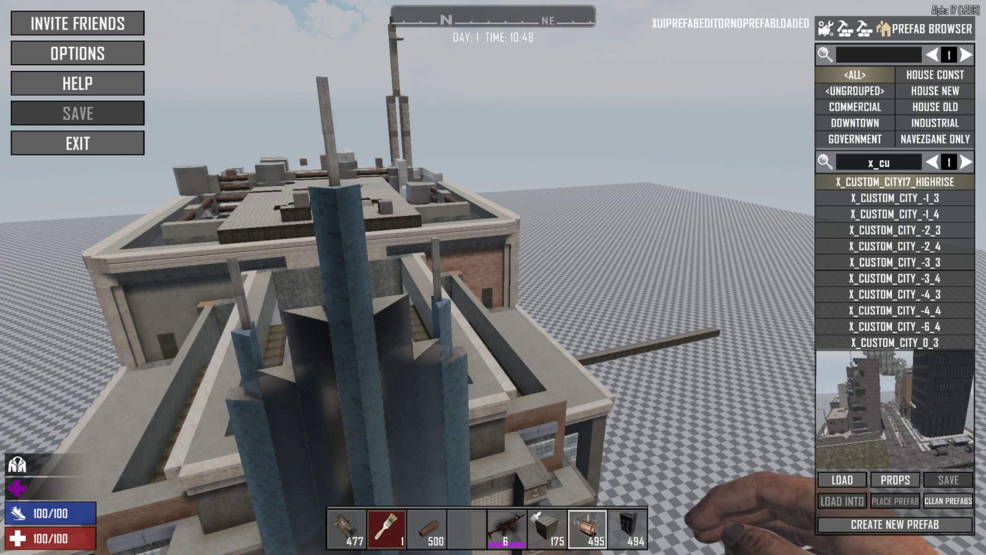
click(894, 479)
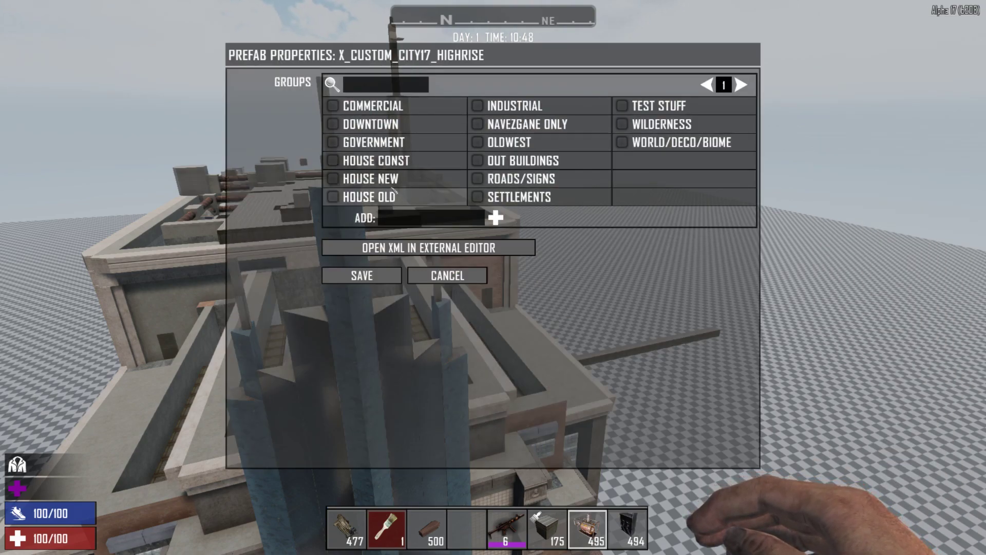
key(Escape)
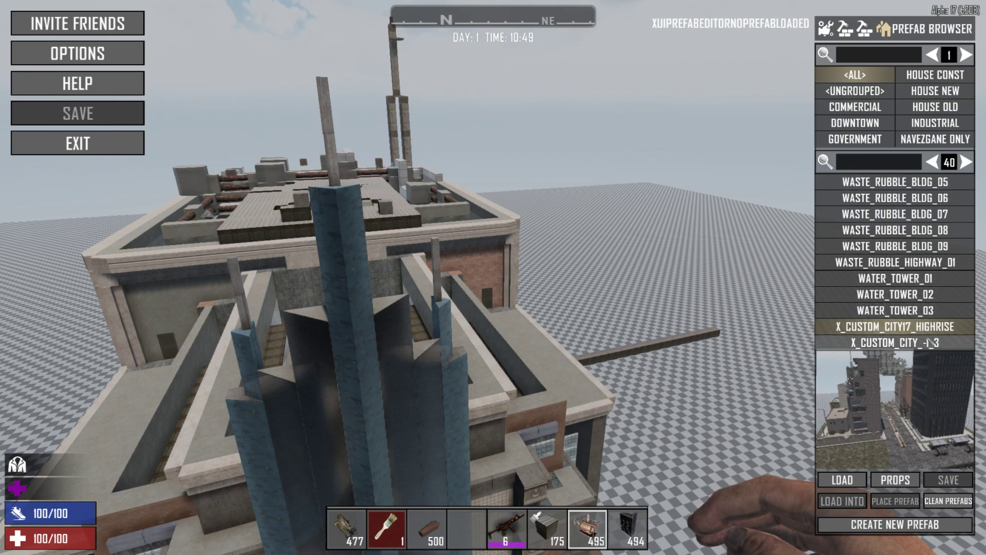
Browse the full prefab list, try the Clean Prefabs function, and close the console.
scroll(924, 310, down, 3)
scroll(924, 308, up, 3)
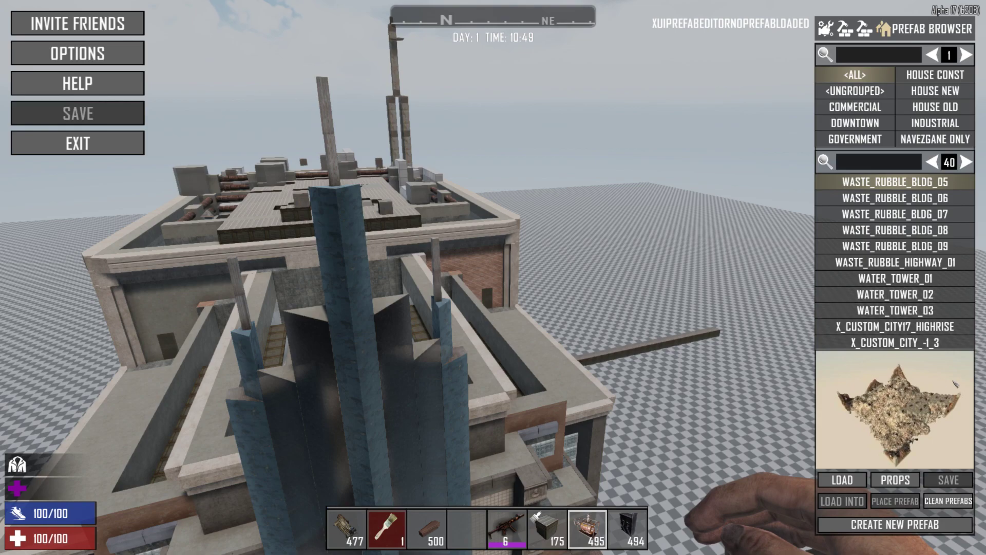
click(948, 501)
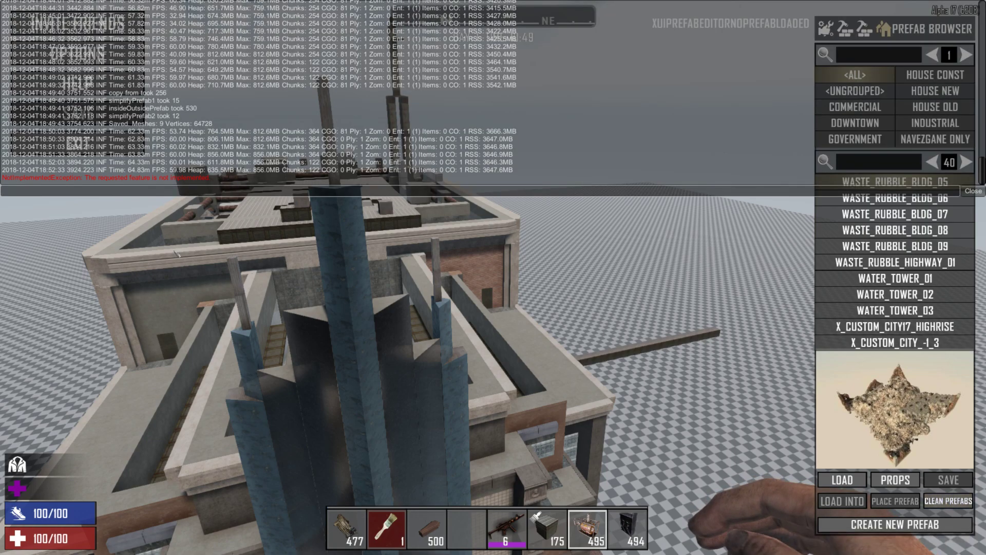
key(Escape)
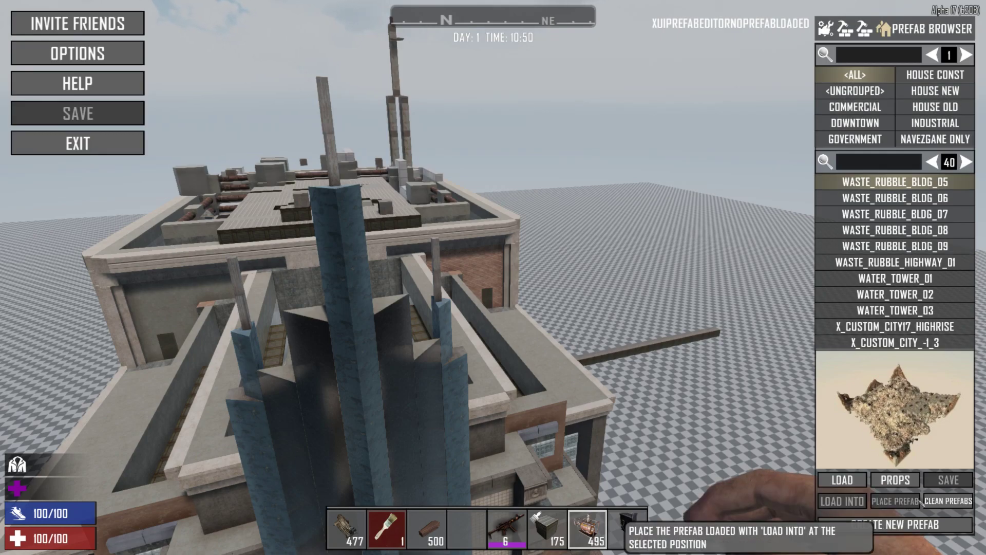
Load the waste_rubble_highway_01 prefab in place of the theatre.
key(Escape)
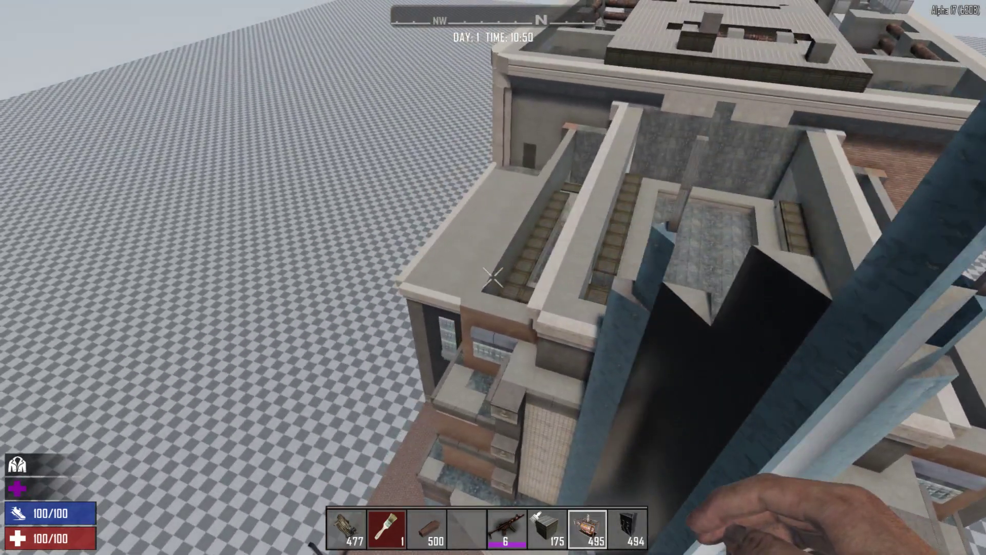
key(Escape)
key(Escape)
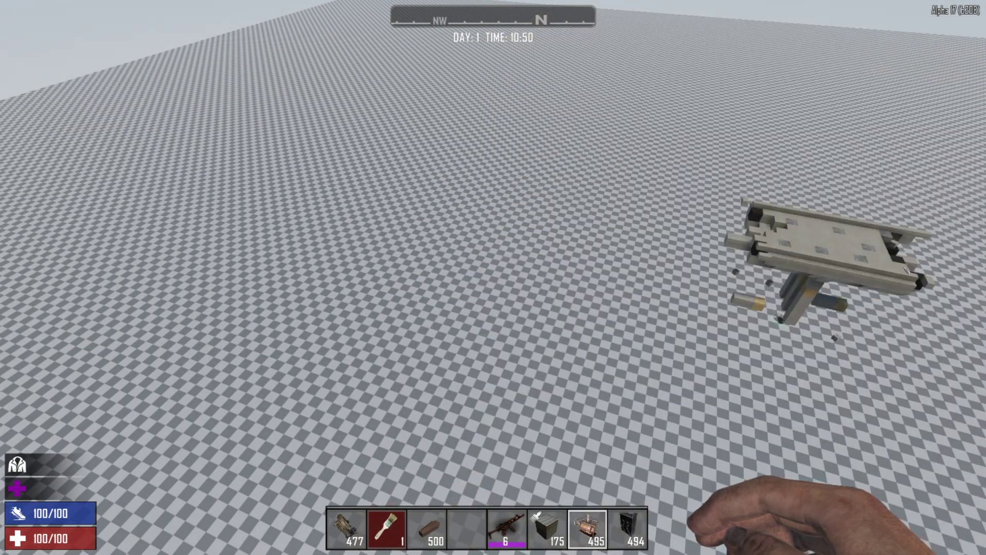
Turn off the imposter display so the full highway prefab is shown.
key(Escape)
key(Escape)
key(Escape)
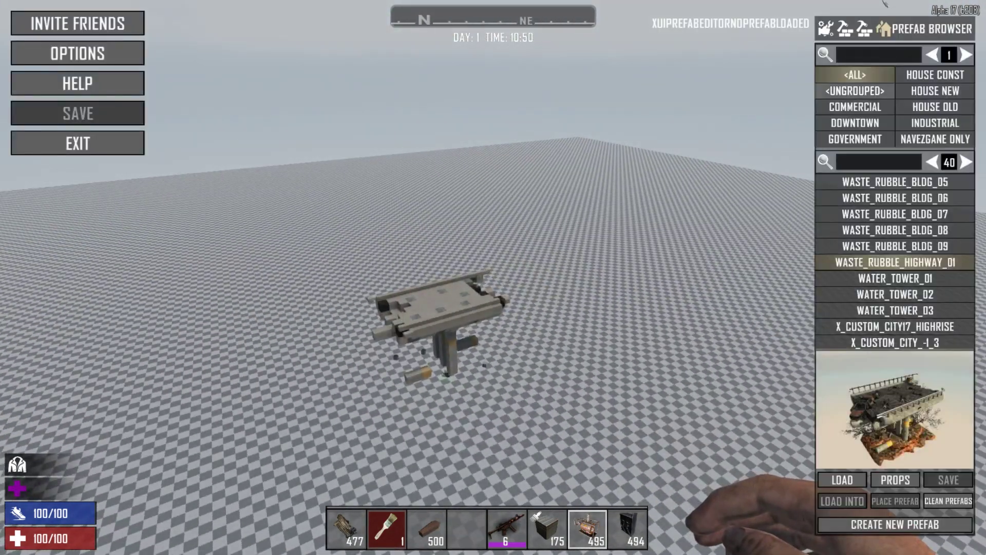
click(867, 29)
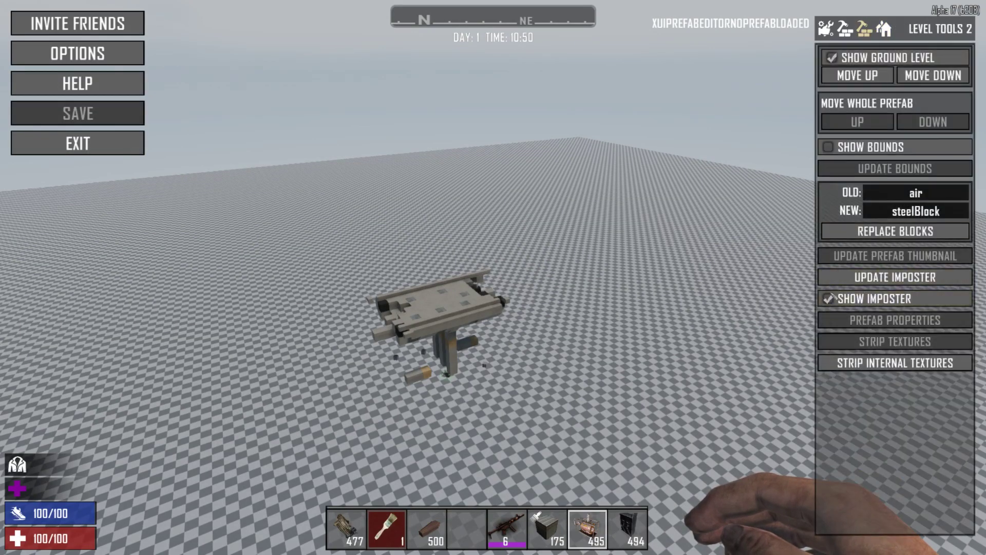
click(881, 298)
key(Escape)
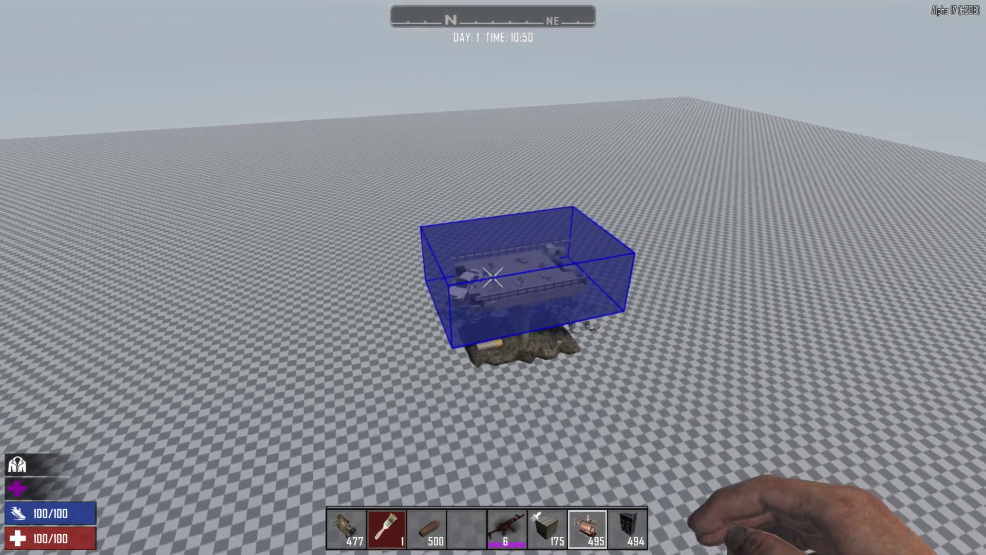
Hide the sleeper volumes of the highway prefab in the level tools.
key(Escape)
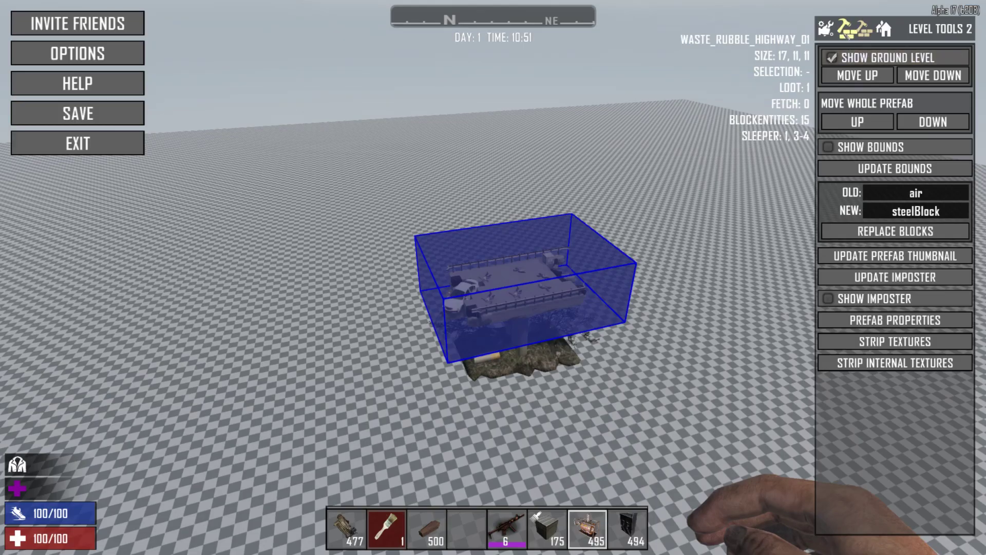
click(845, 28)
click(828, 129)
key(Escape)
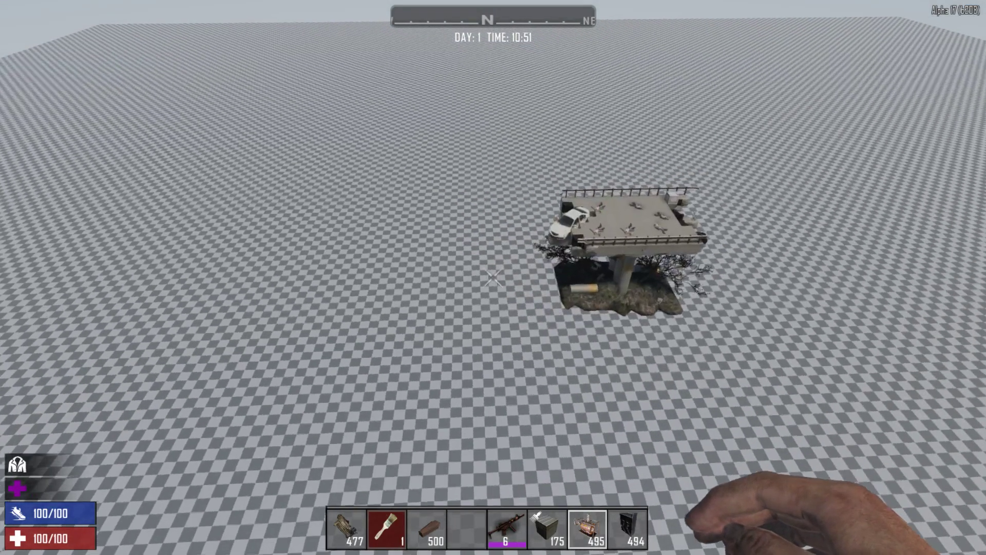
Fly onto the highway deck and place a one-block selection box in its middle.
key(w)
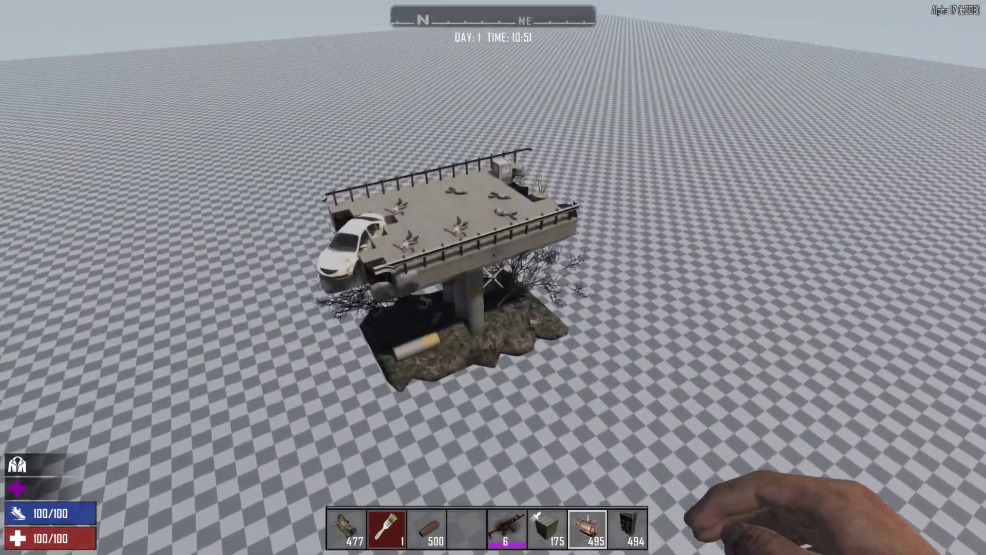
key(w)
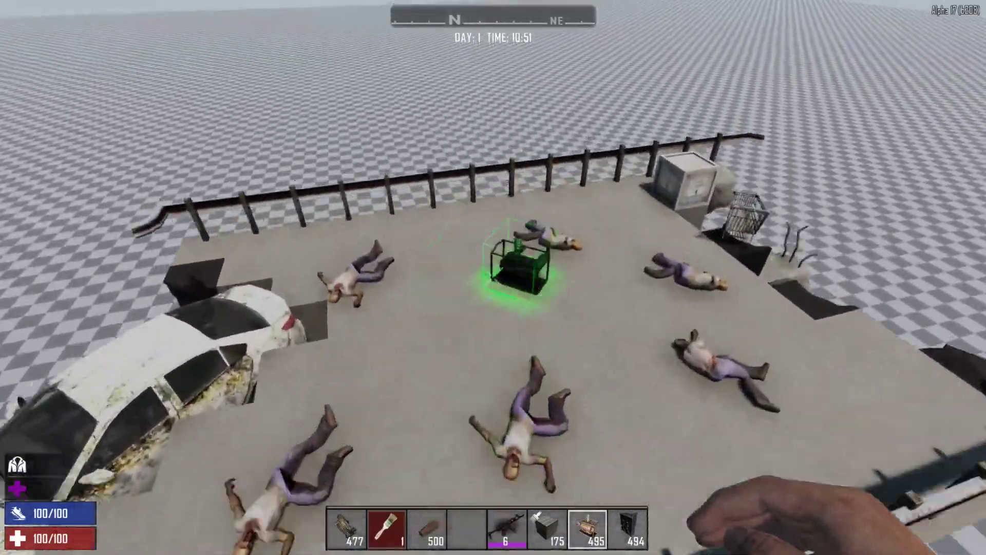
key(z)
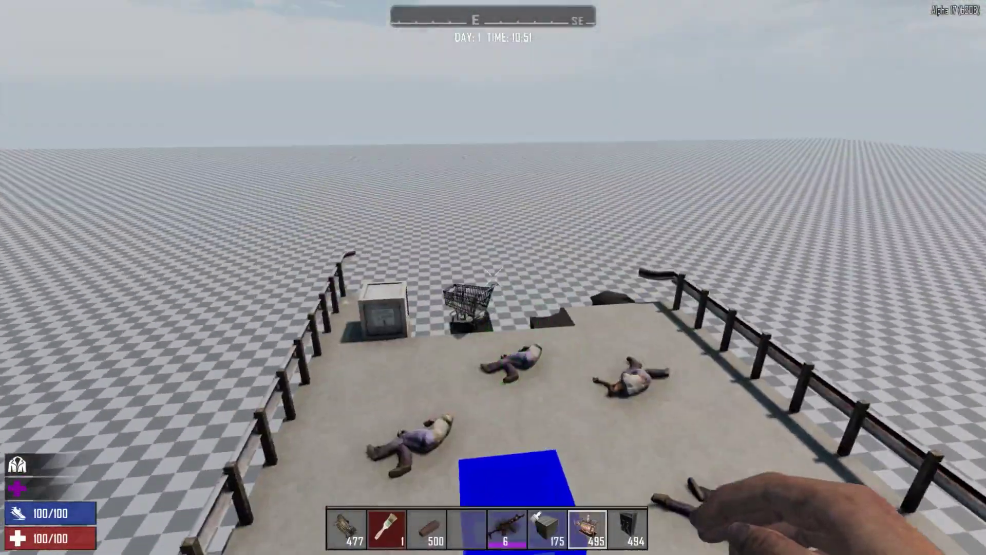
key(s)
Load the x_custom_hw_str_ns46_noair_traffic02 prefab into the current scene at the selection on the highway deck.
key(Escape)
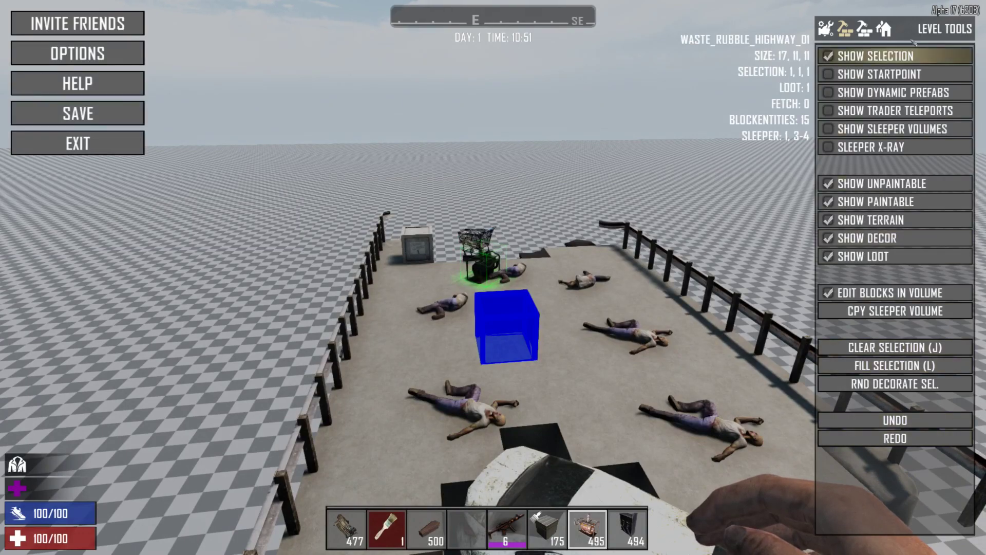
click(893, 35)
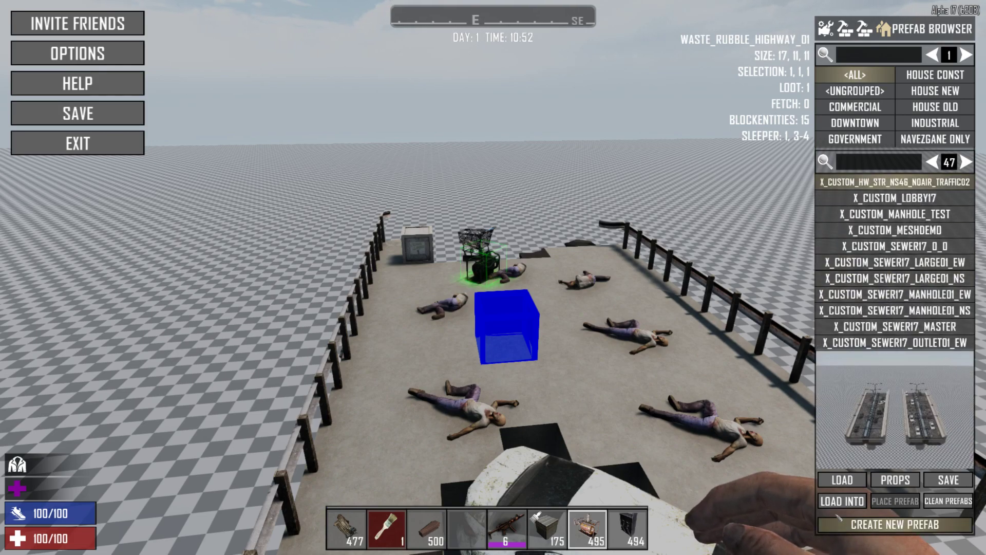
click(842, 480)
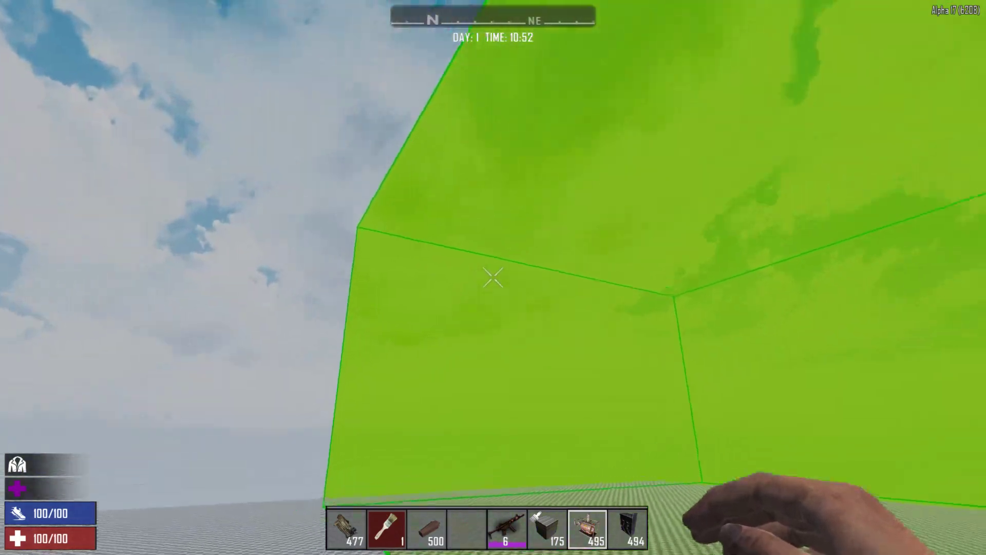
Move the loaded prefab's volume south, down to ground level and east, away from the rubble highway.
key(s)
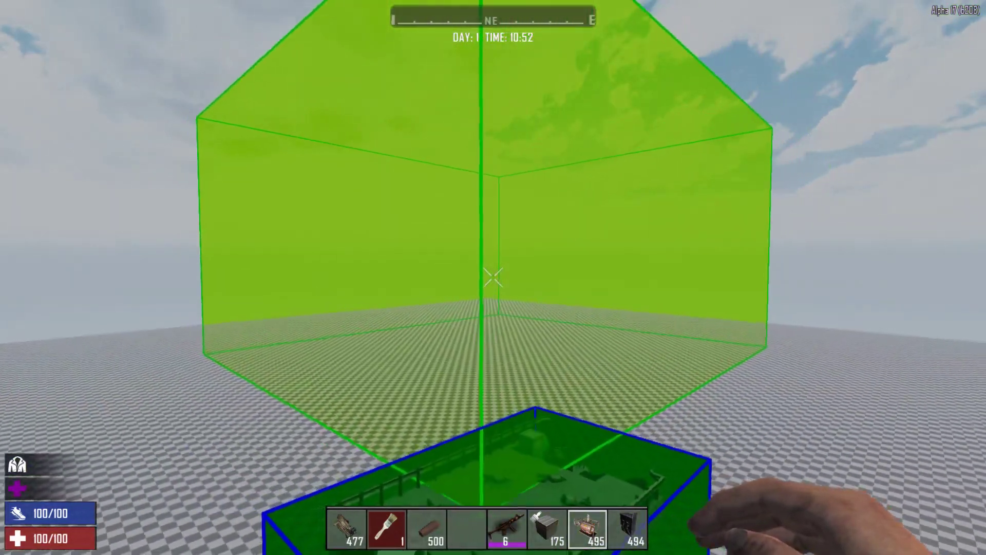
key(a)
key(space)
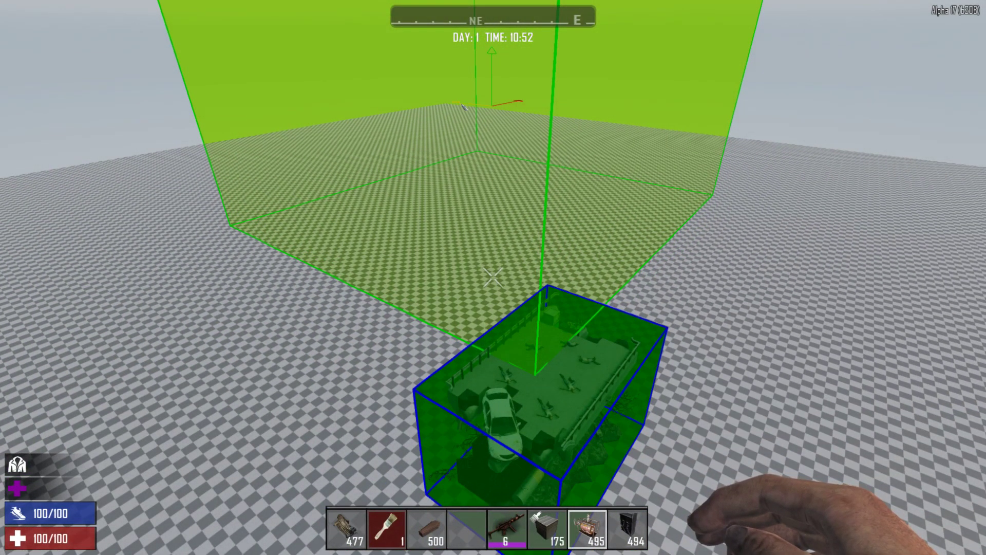
drag(464, 107, 570, 172)
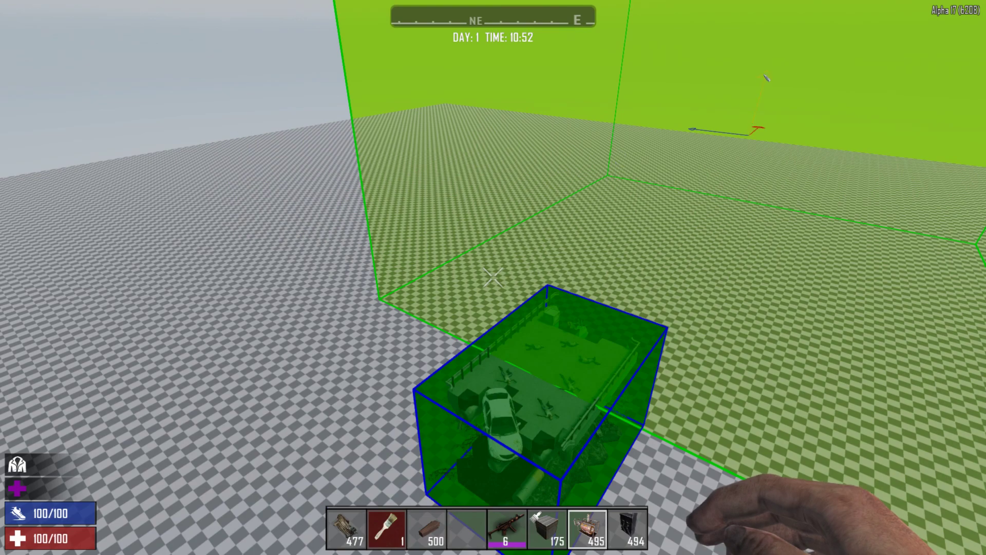
drag(766, 78, 768, 105)
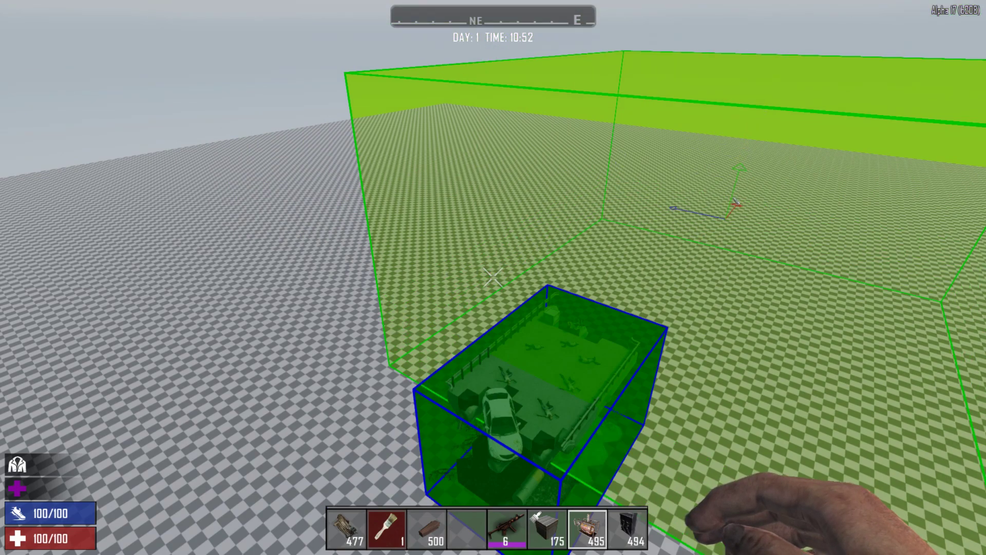
drag(744, 205, 765, 180)
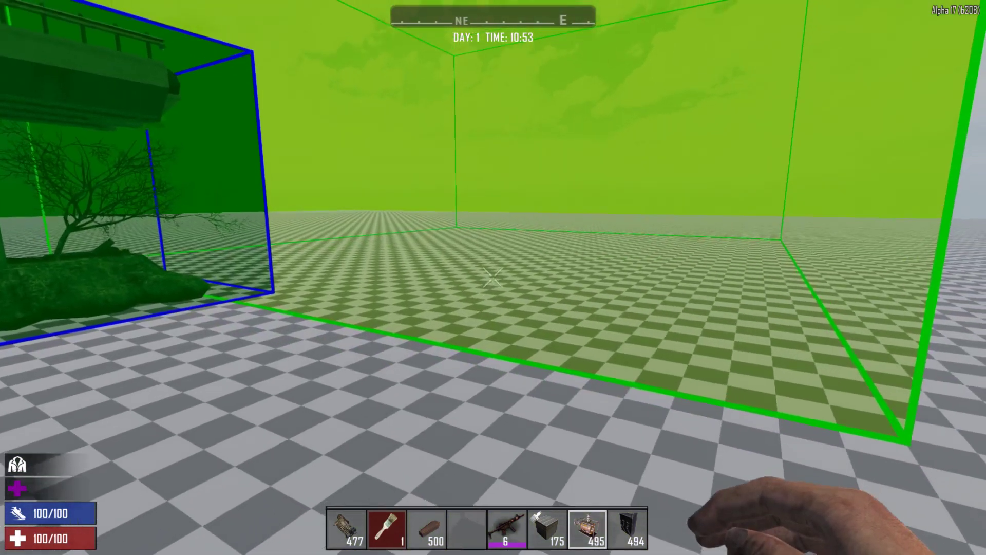
Nudge the prefab volume along both horizontal axes so it sits directly beside the rubble highway.
key(c)
key(c)
key(space)
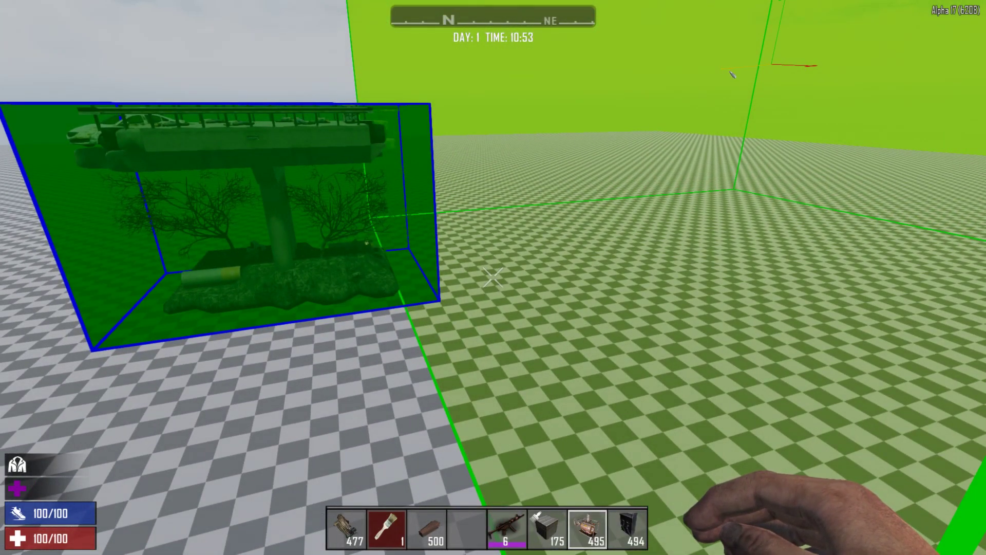
drag(731, 72, 734, 73)
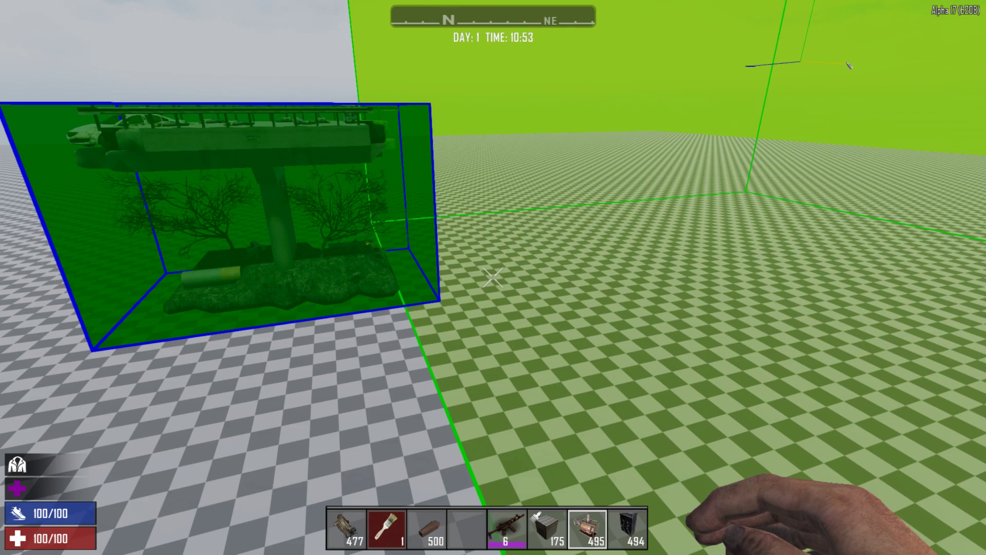
drag(847, 63, 852, 64)
key(s)
key(space)
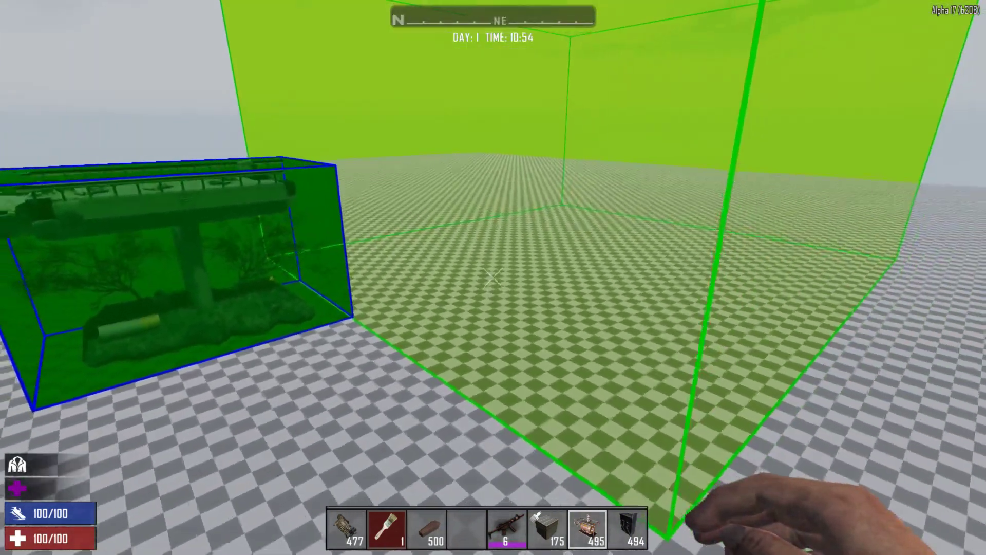
Place the loaded highway prefab in its volume and view the result from above.
key(Escape)
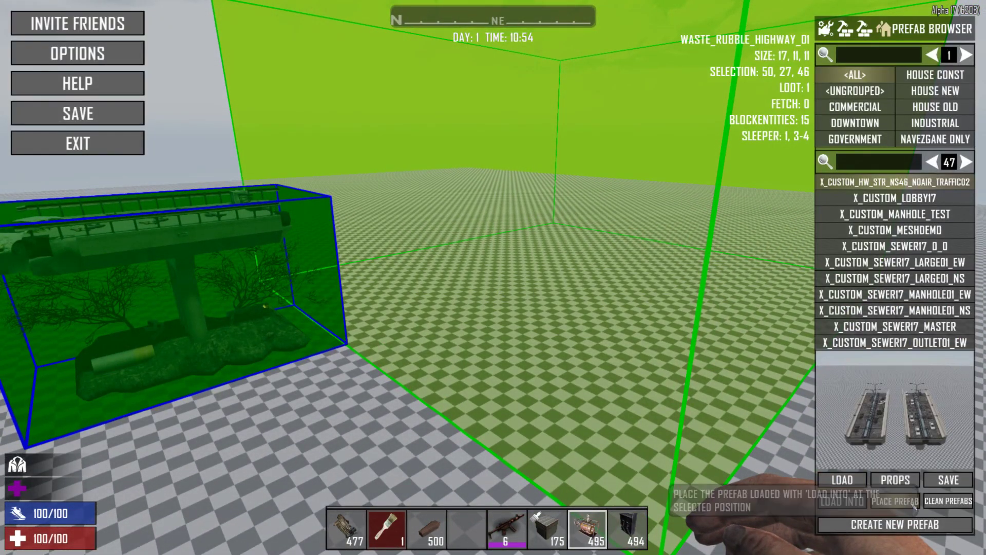
click(914, 503)
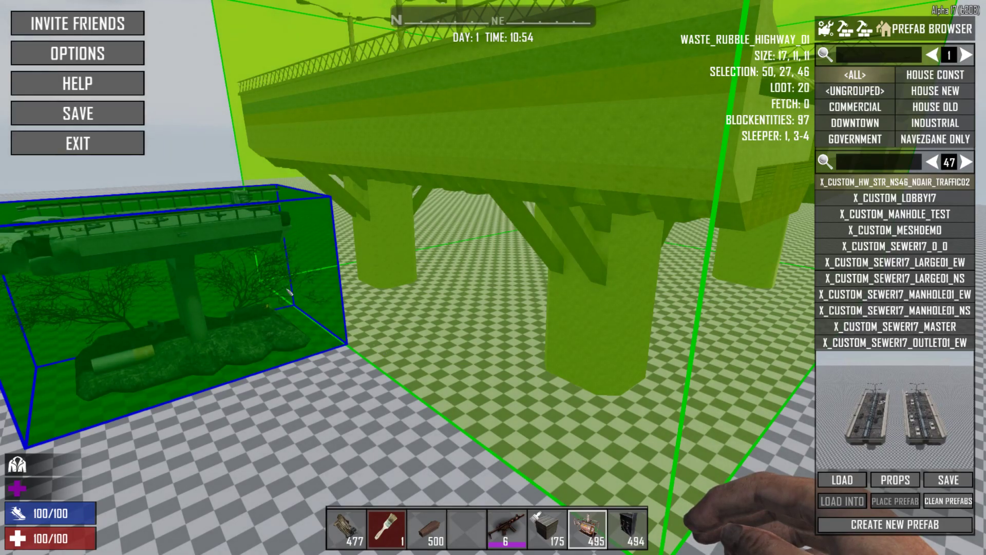
key(Escape)
key(s)
key(space)
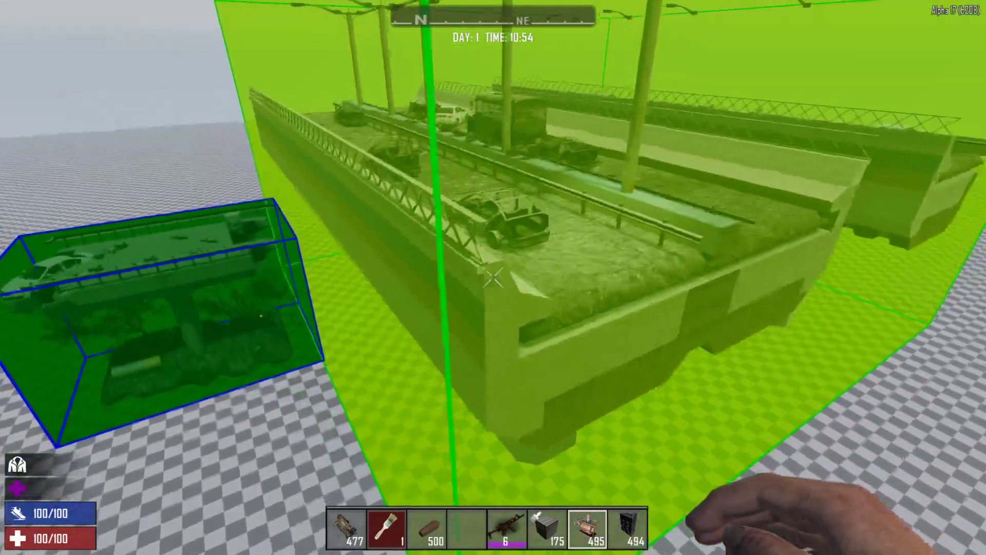
key(s)
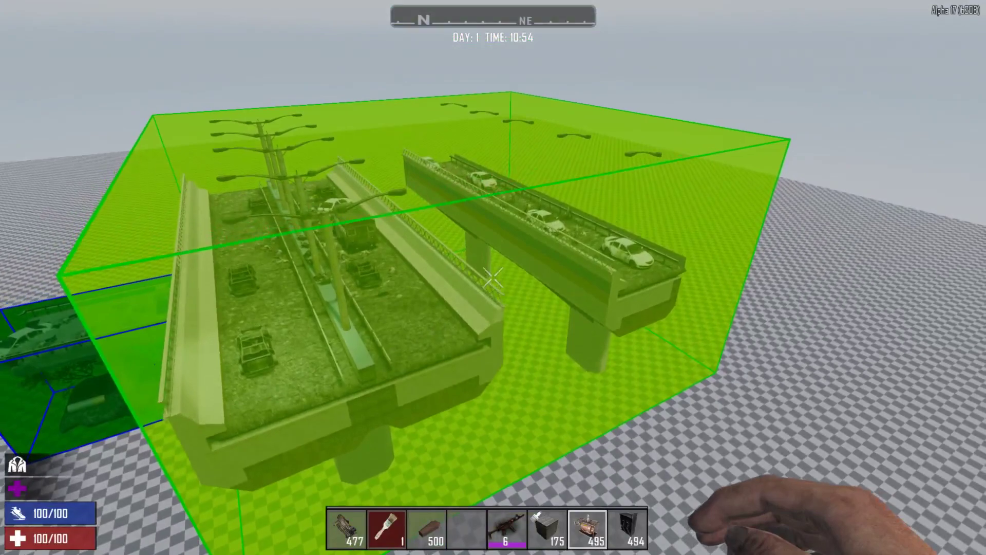
Shift the placed prefab's volume westwards so it encloses the small rubble highway.
drag(479, 236, 234, 288)
key(Escape)
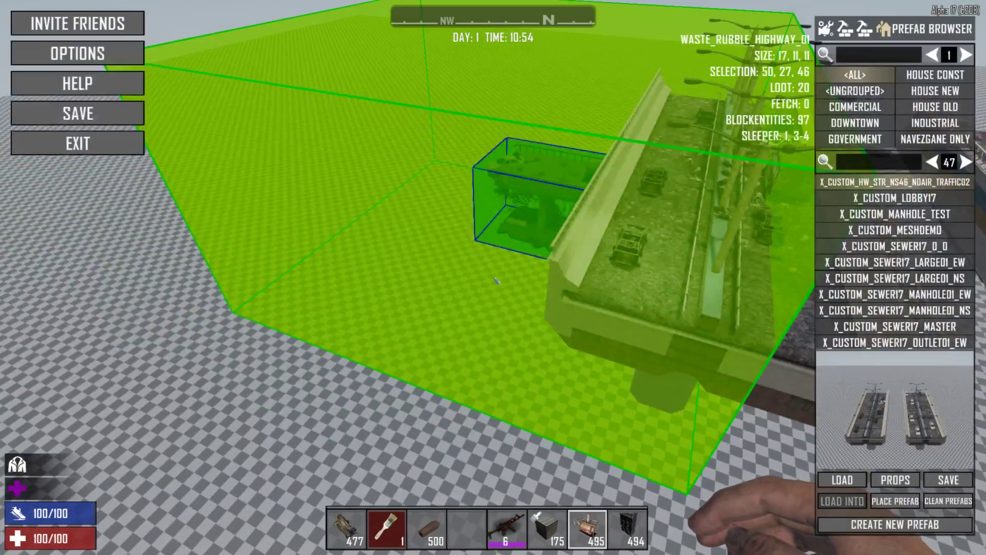
key(Escape)
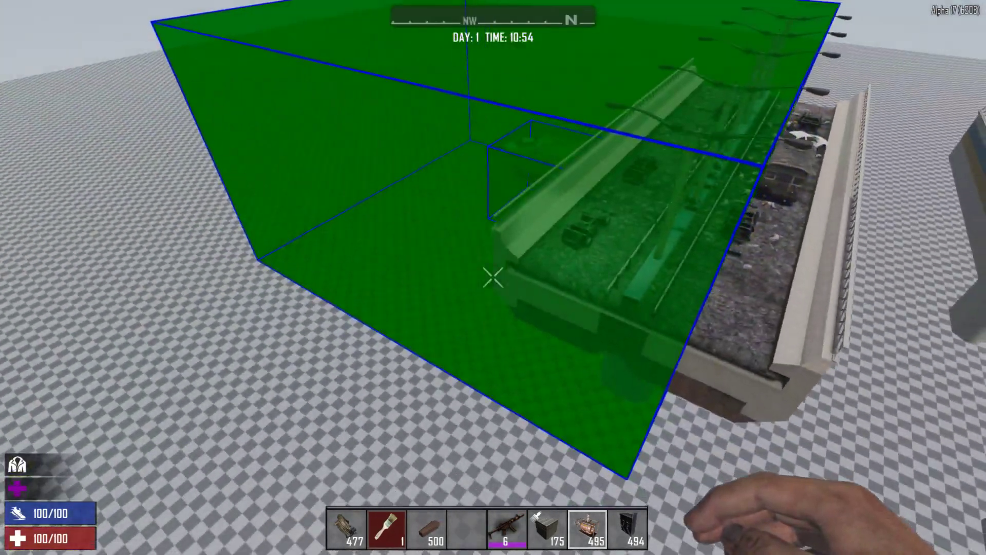
key(Escape)
key(Escape)
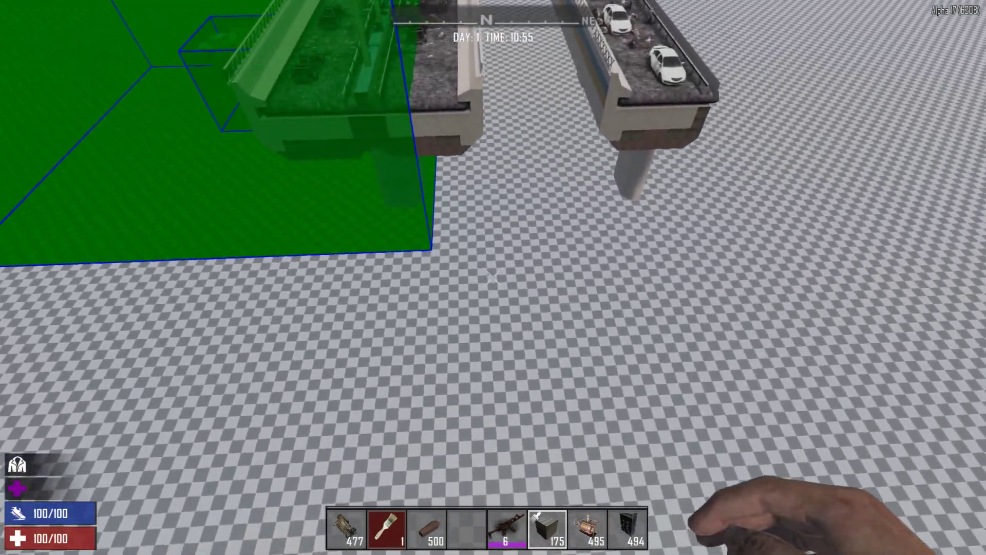
Place a single block on the open ground south of the highway and reselect the large prefab volume.
right_click(493, 277)
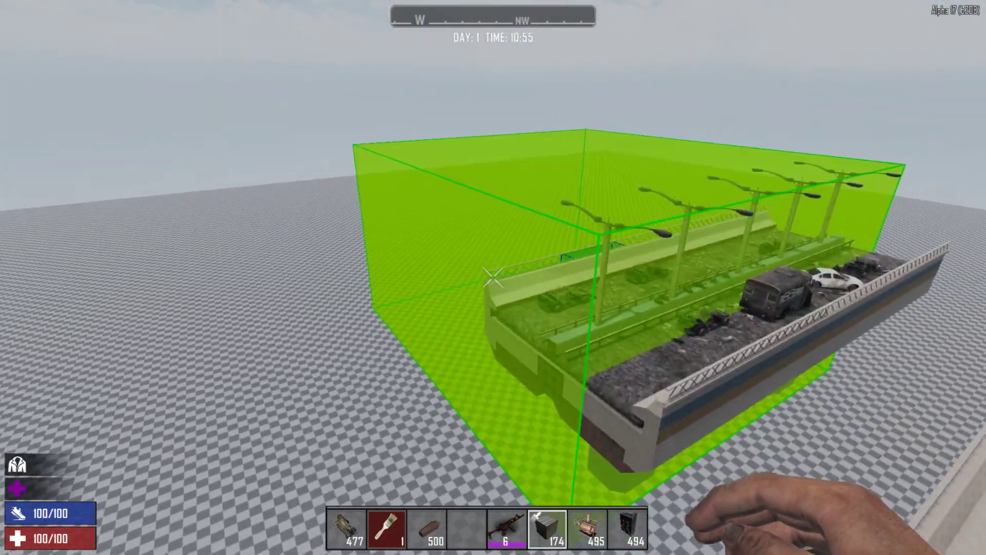
key(a)
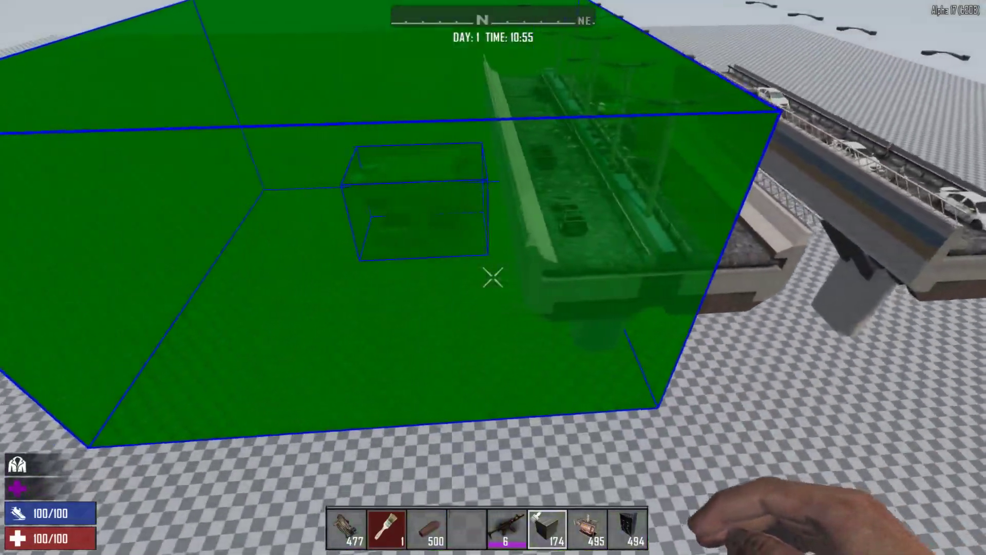
click(493, 277)
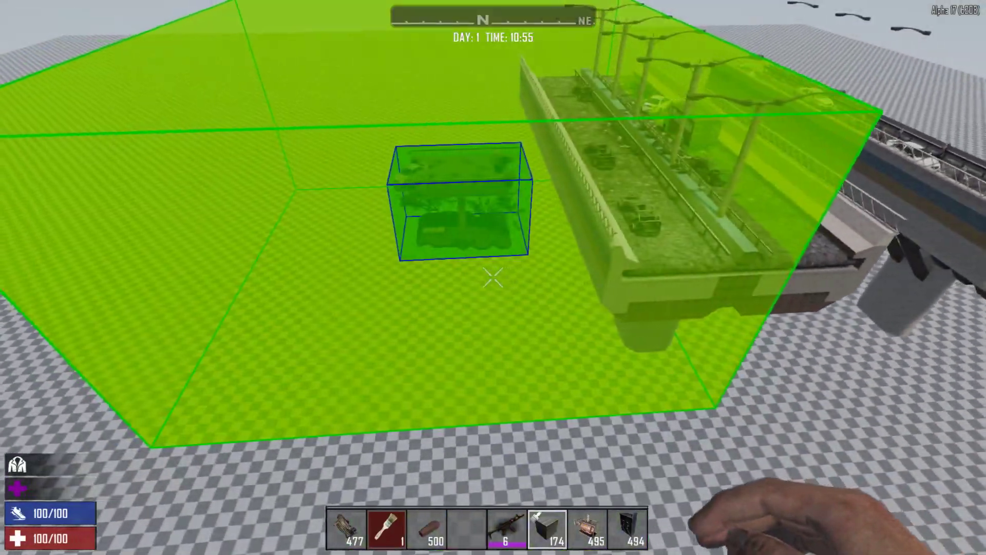
Place the highway prefab again at the shifted position of its volume.
key(d)
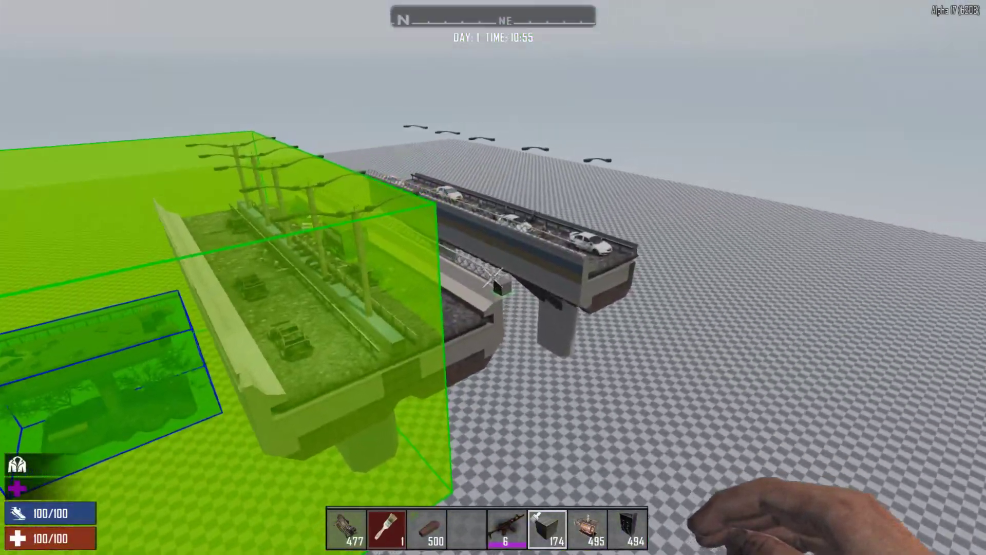
key(d)
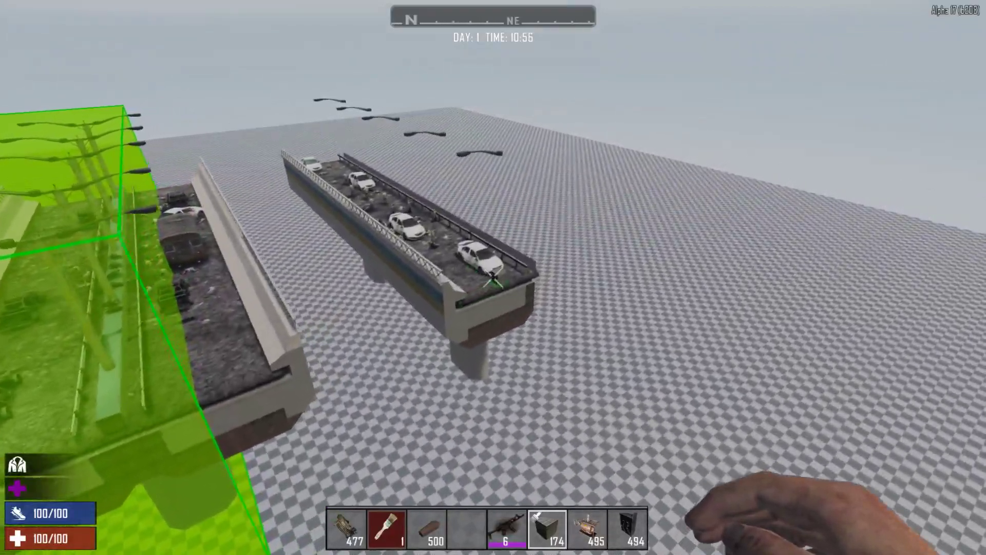
key(Escape)
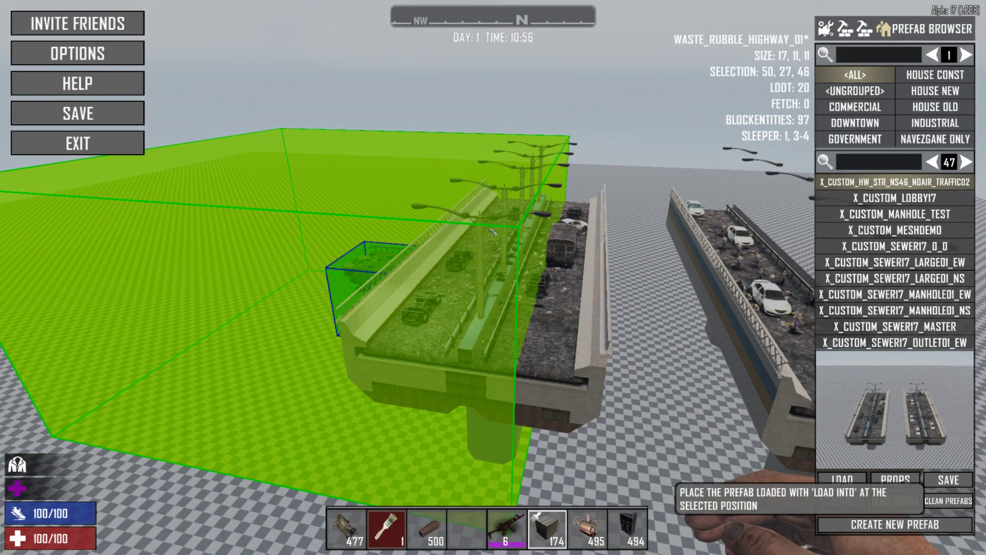
key(Escape)
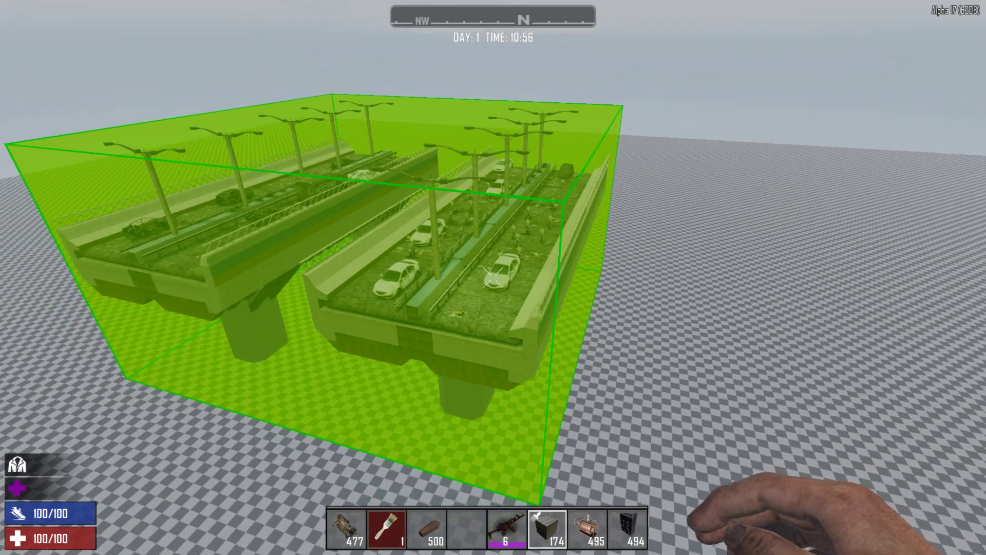
Examine the re-placed highway from several sides and heights, with the small rubble highway between its two roadways.
key(d)
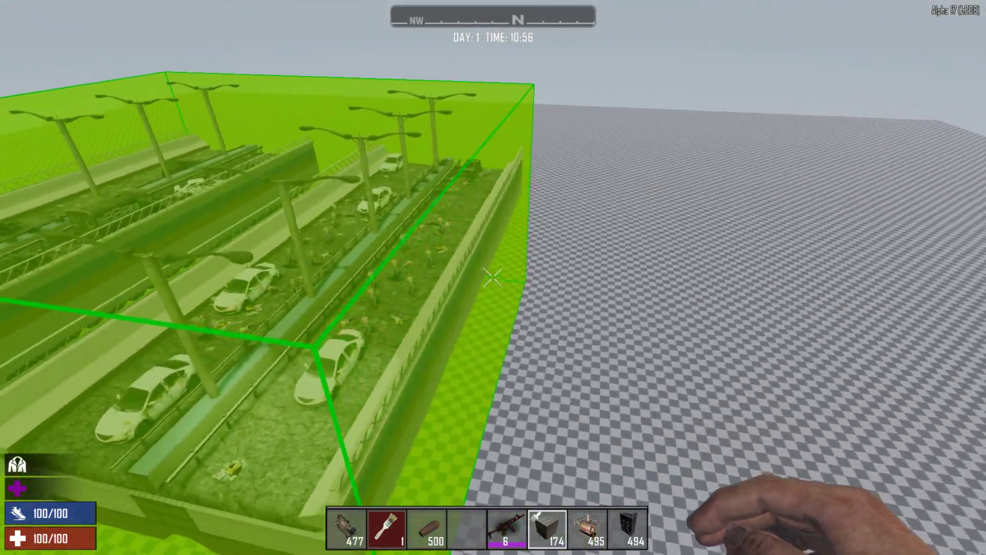
key(s)
key(s)
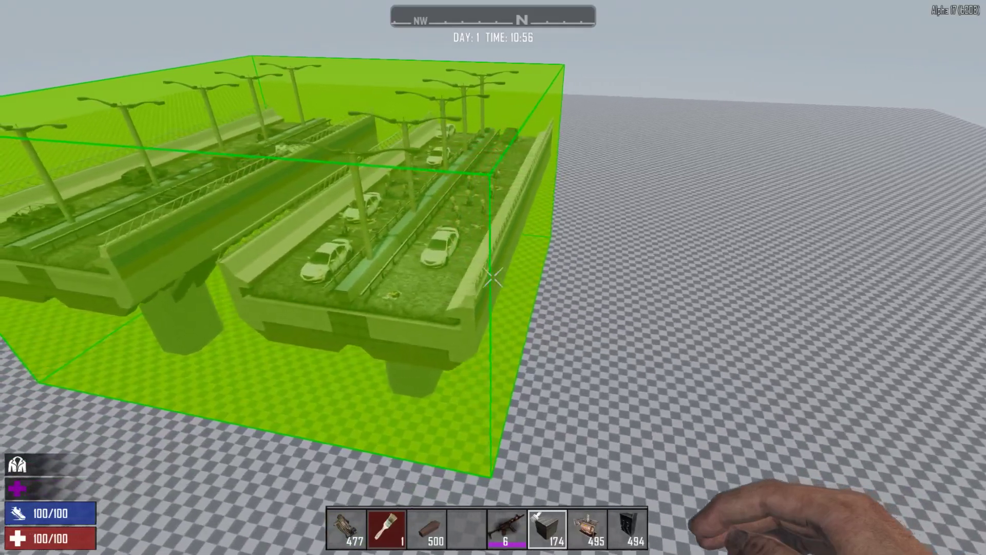
key(a)
key(a)
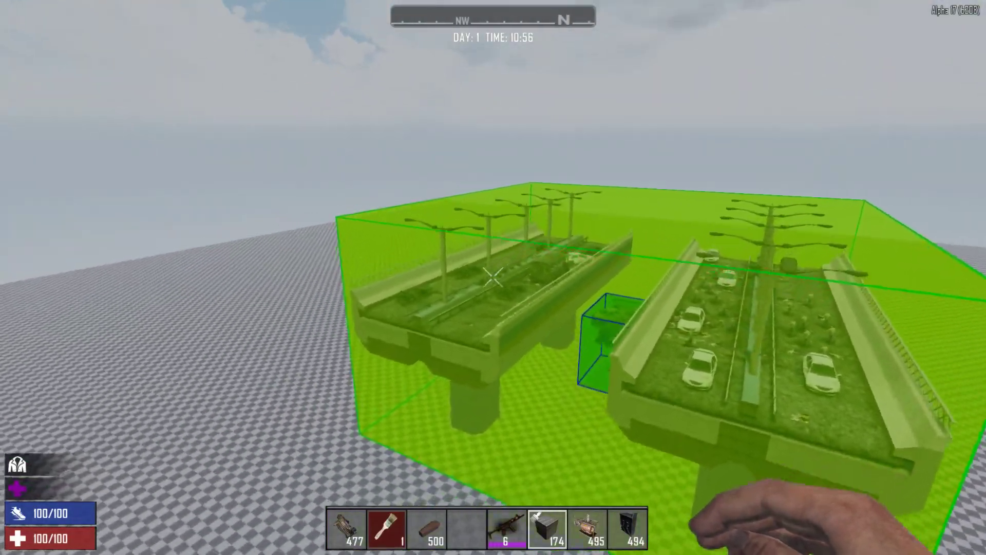
key(a)
key(c)
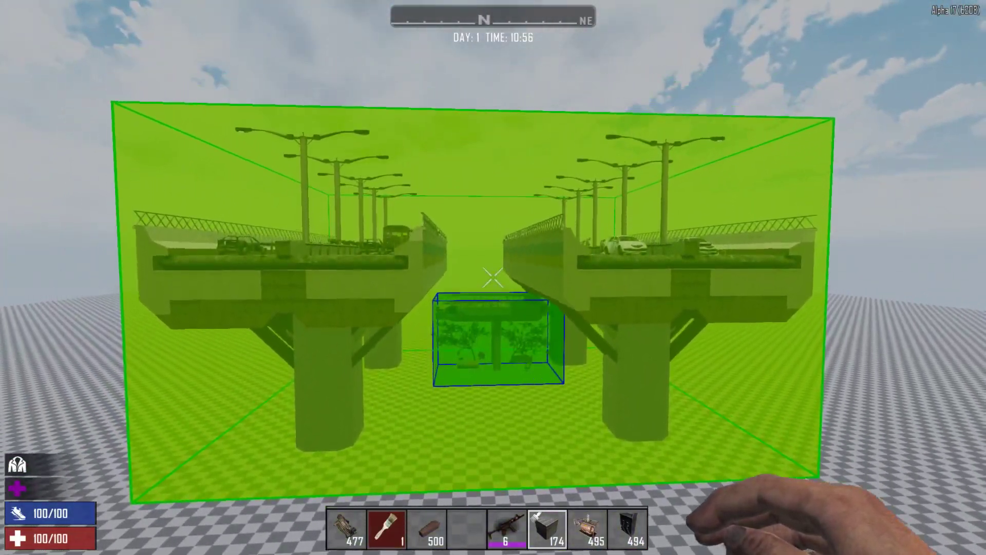
key(w)
key(space)
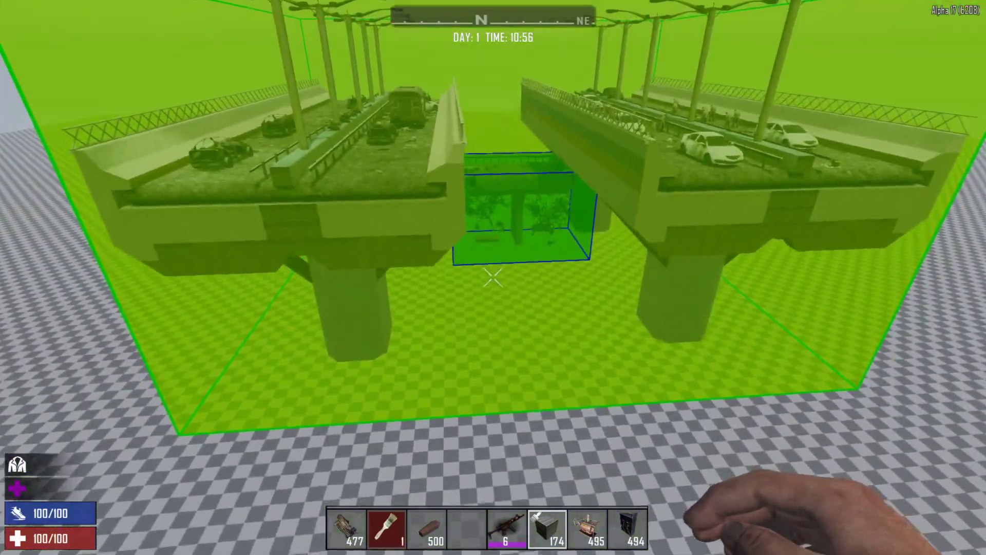
key(c)
key(space)
key(w)
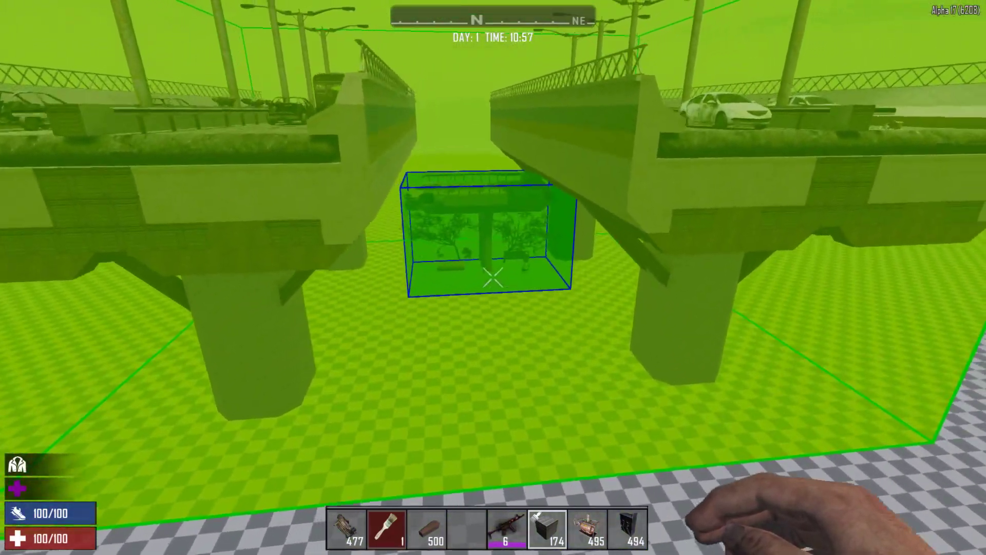
key(space)
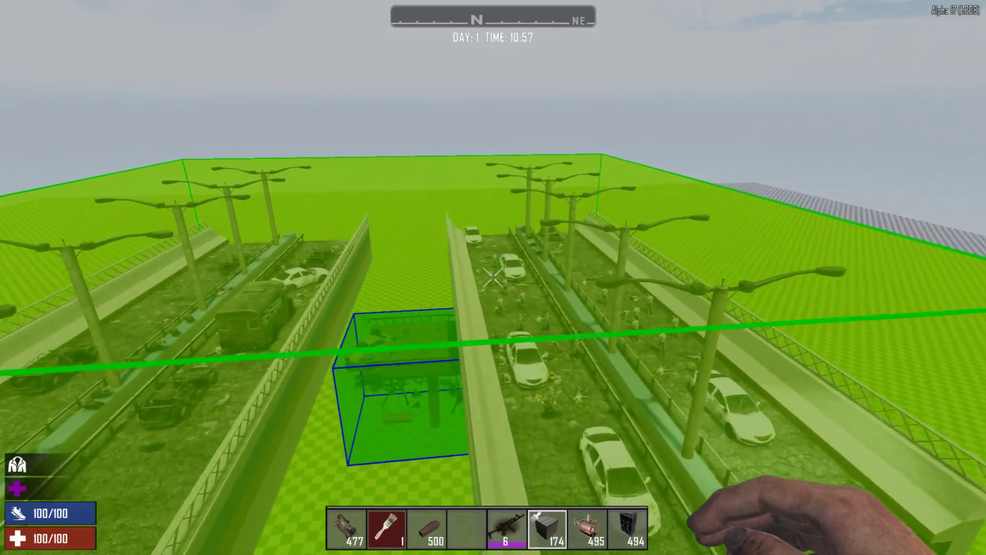
key(c)
Check the prefab statistics and display the debug information overlay with the selected prefab's details.
key(Escape)
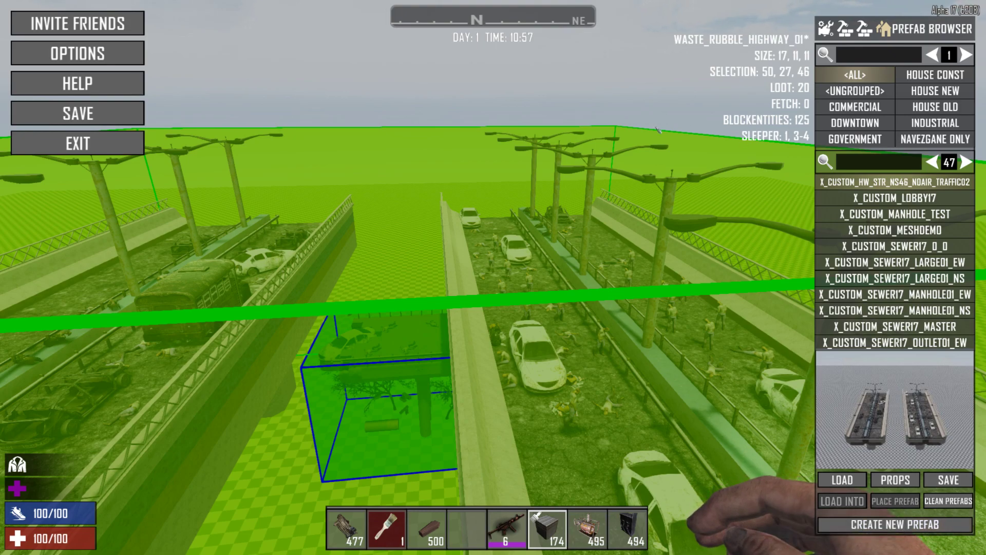
key(Escape)
key(s)
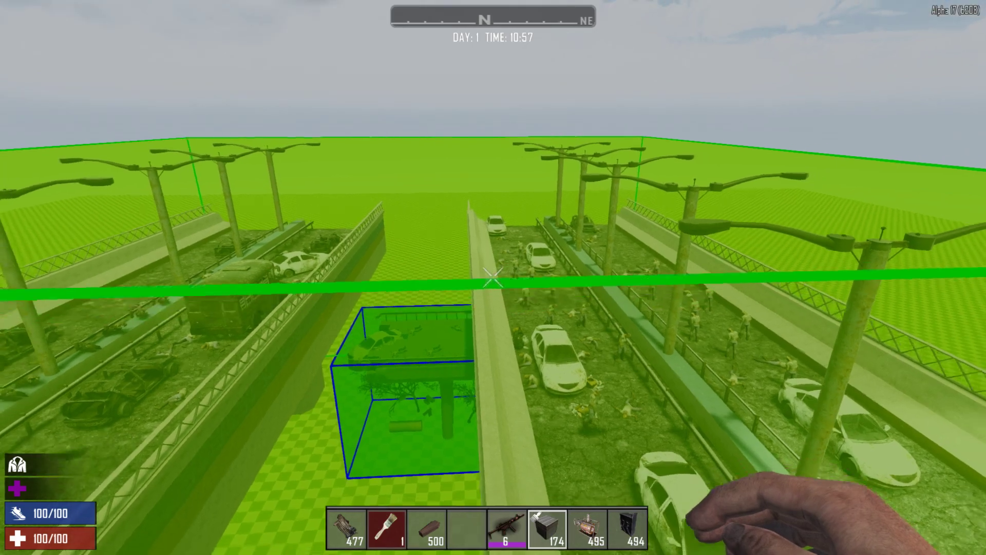
key(F3)
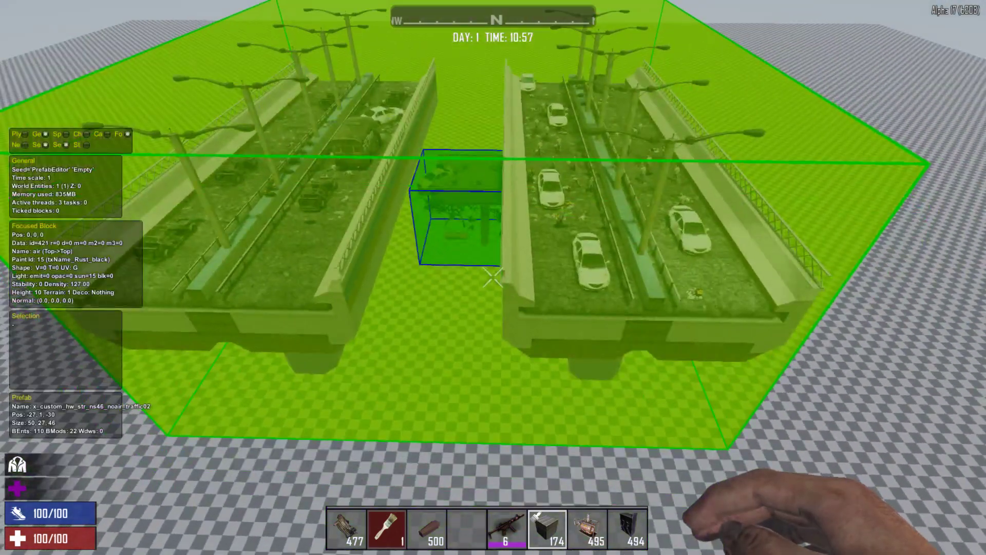
Open the prefab tools window and show the Spawning and Player sections of the debug overlay.
key(Escape)
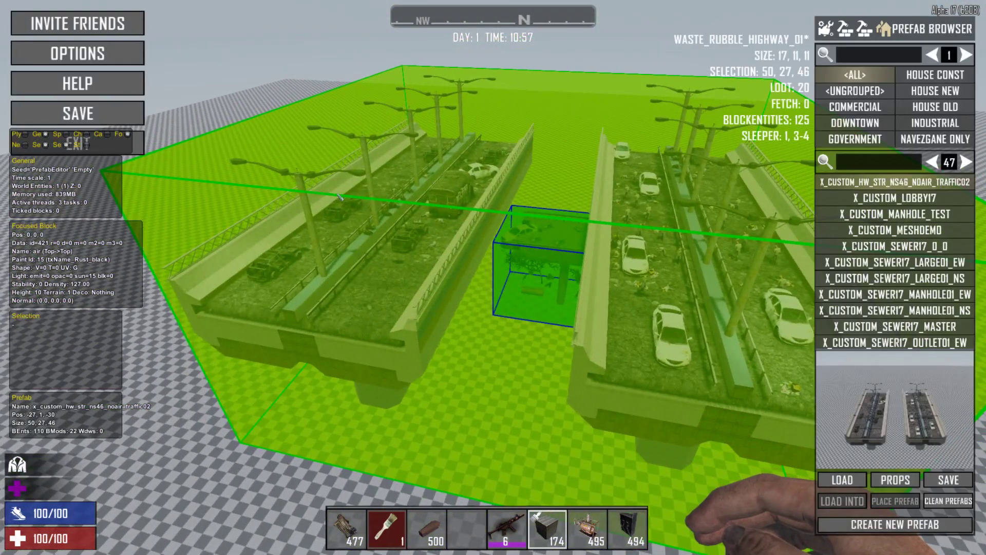
key(Escape)
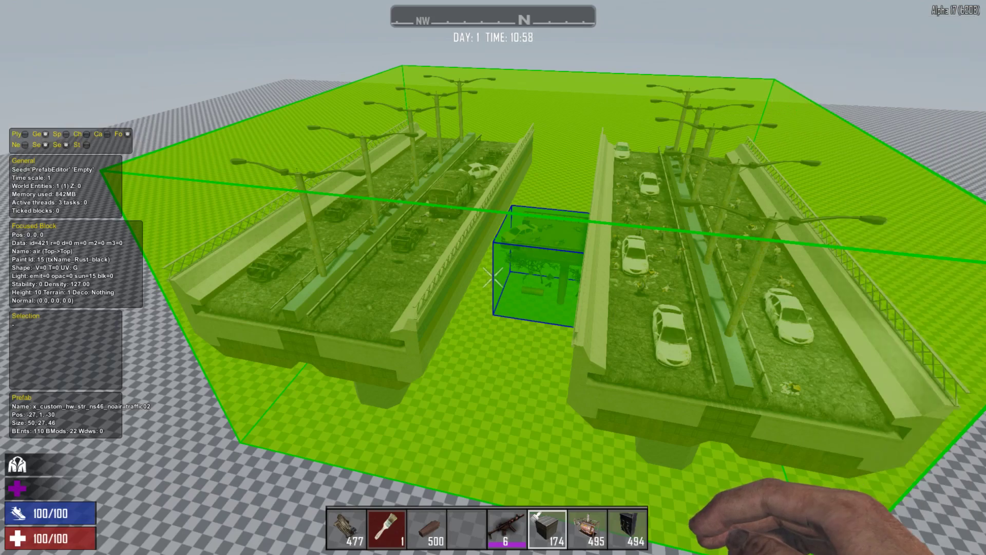
key(k)
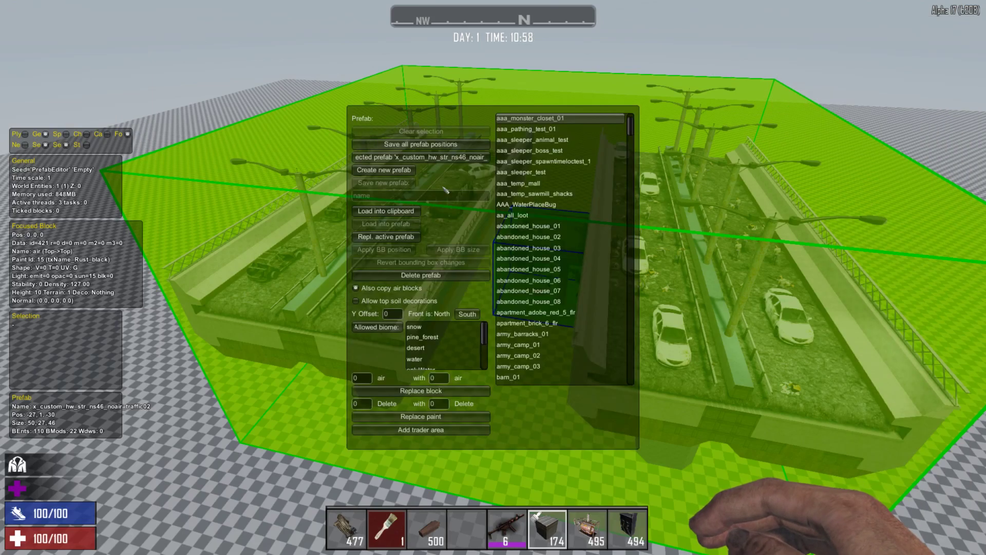
click(66, 134)
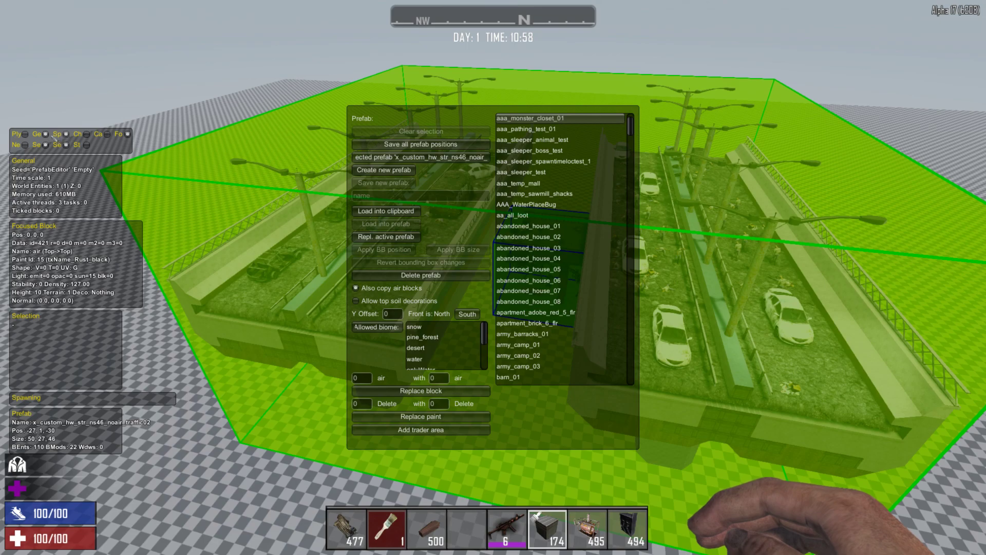
click(25, 134)
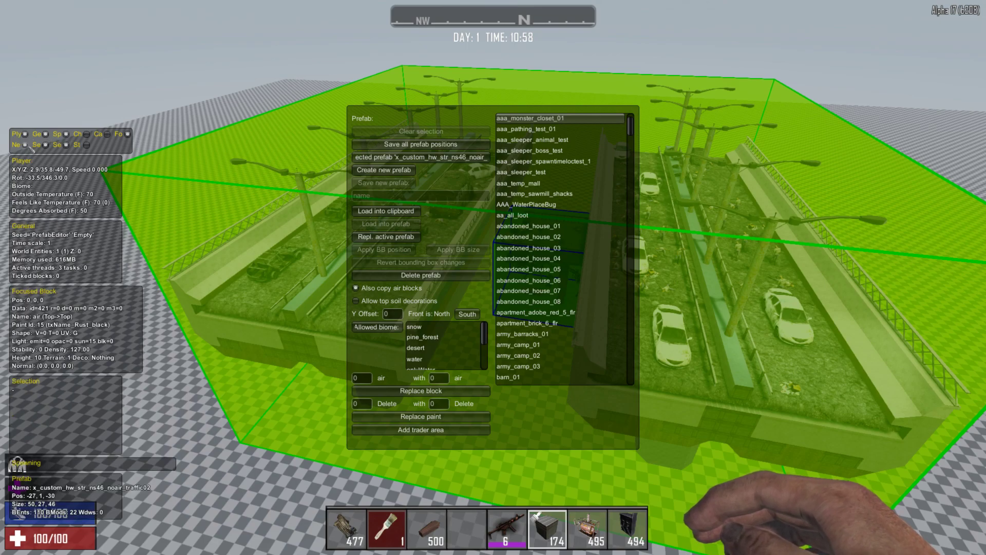
Hide all debug overlay sections, including Player, General, Selection, Spawning, Prefab and Focused Block, and close the prefab tools window.
click(25, 134)
click(45, 134)
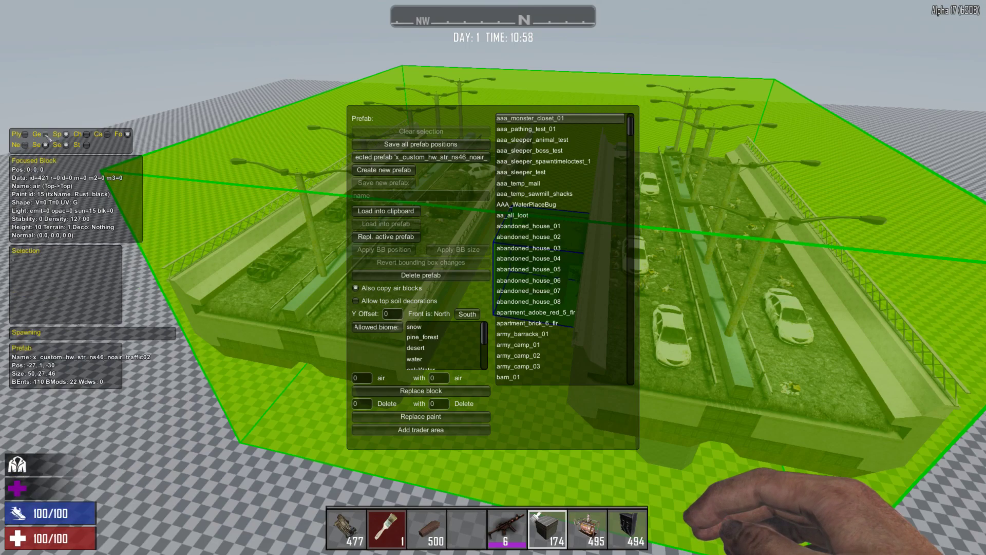
click(46, 145)
click(66, 145)
click(65, 134)
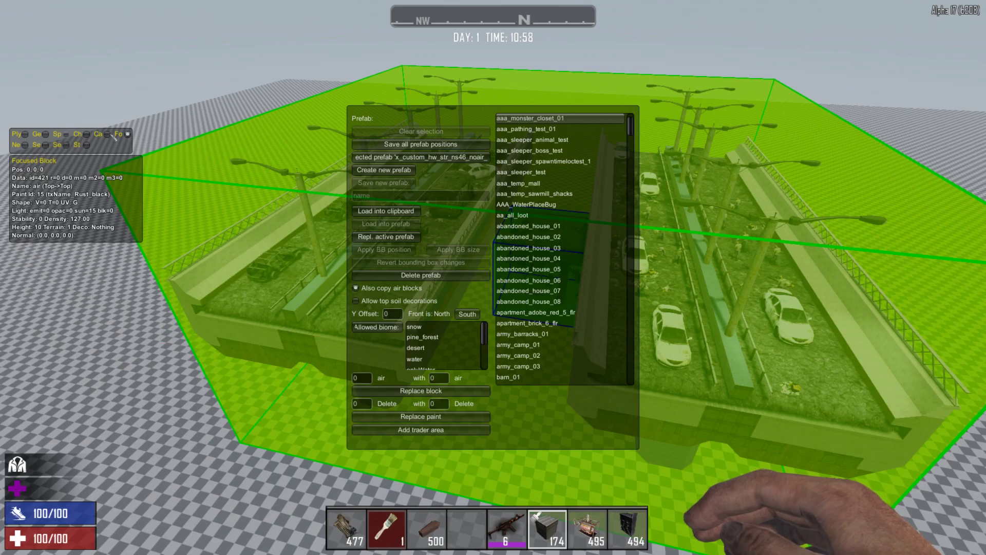
click(127, 134)
key(Escape)
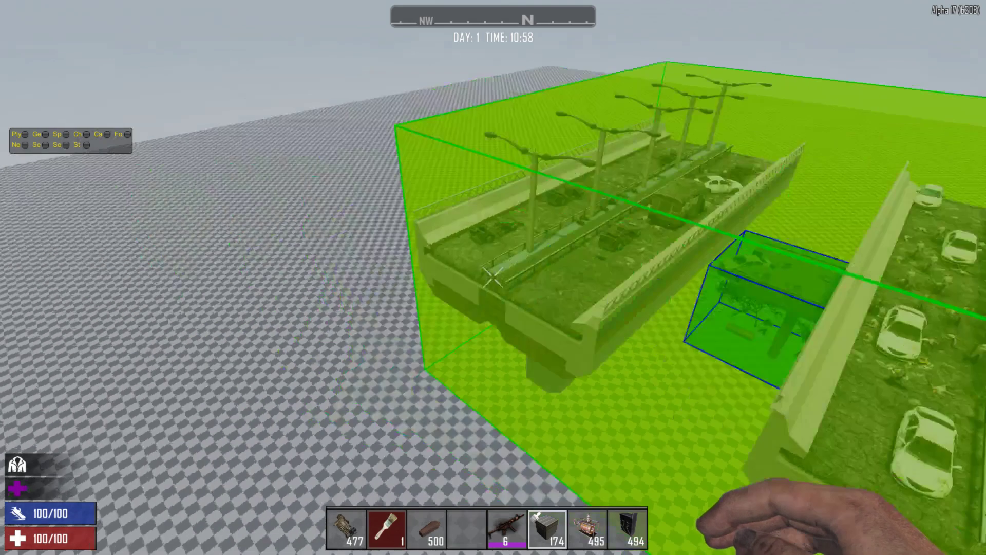
Browse the prefab browser's list to page 48 and return to the highway scene.
key(w)
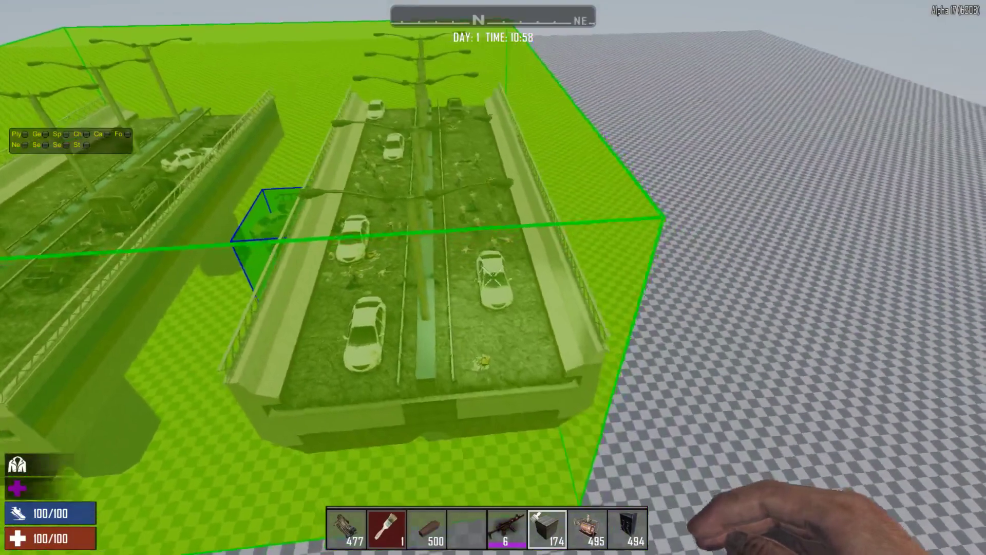
key(Escape)
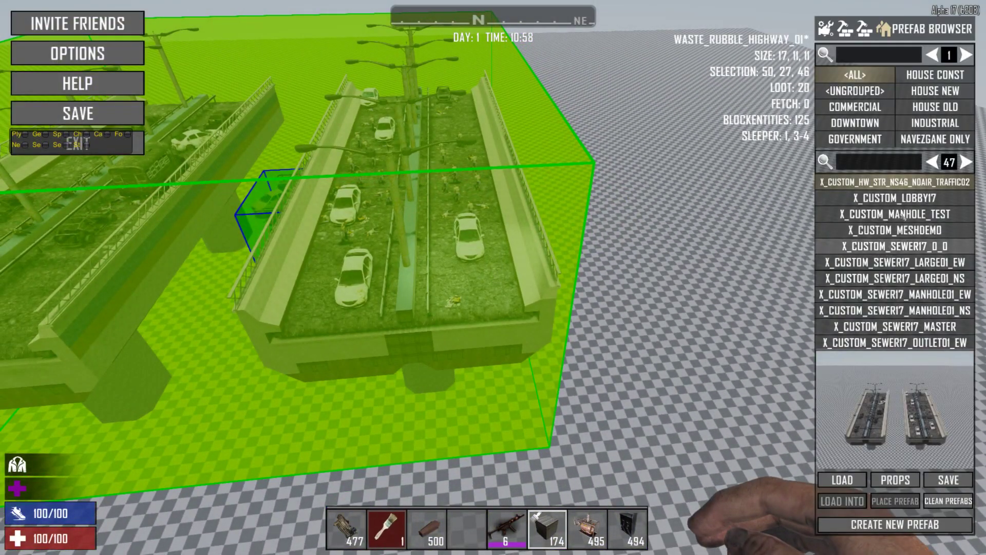
scroll(899, 246, down, 1)
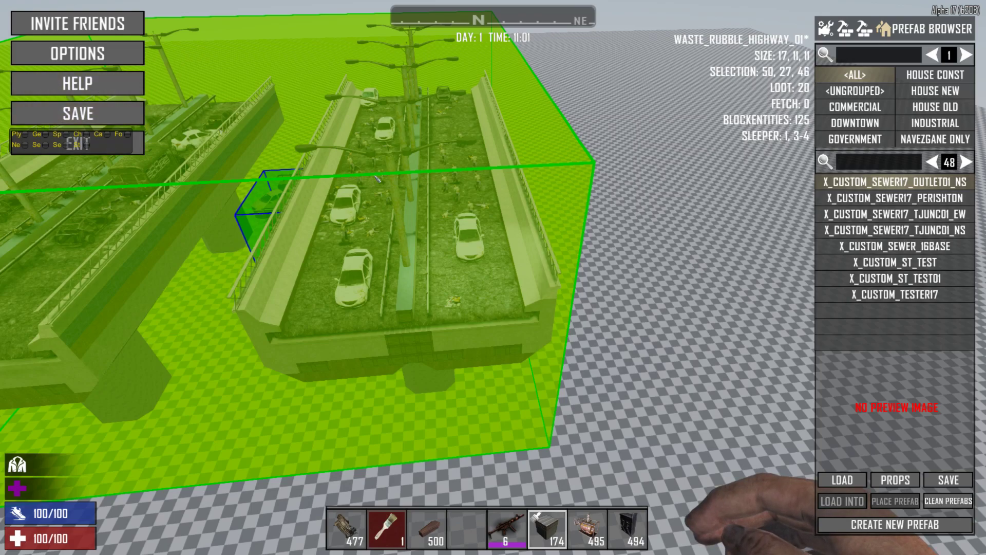
key(Escape)
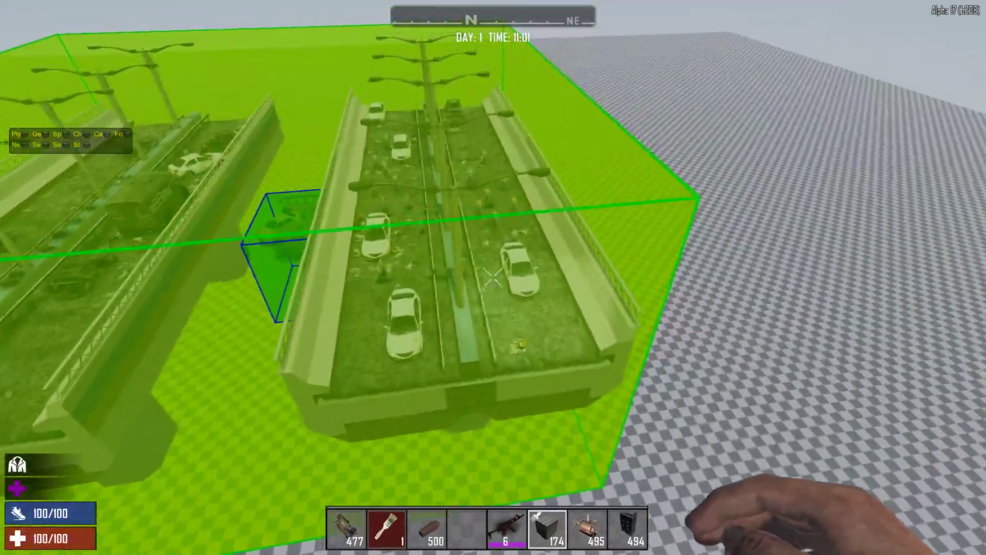
key(a)
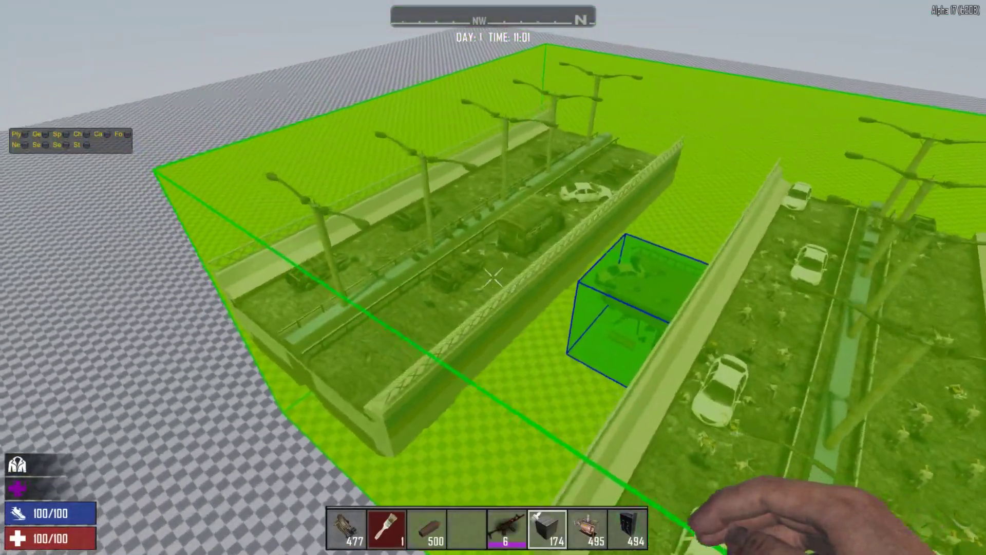
key(c)
key(s)
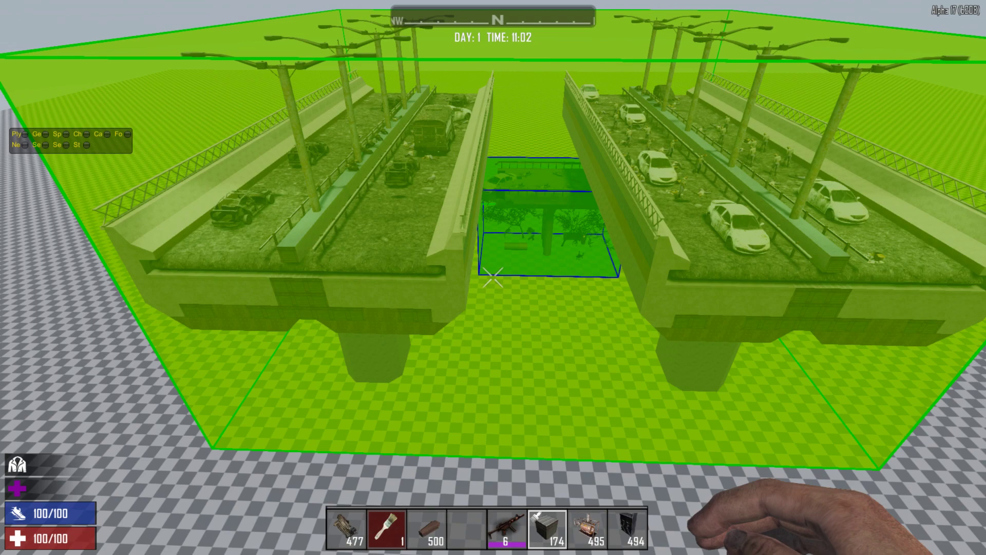
key(Escape)
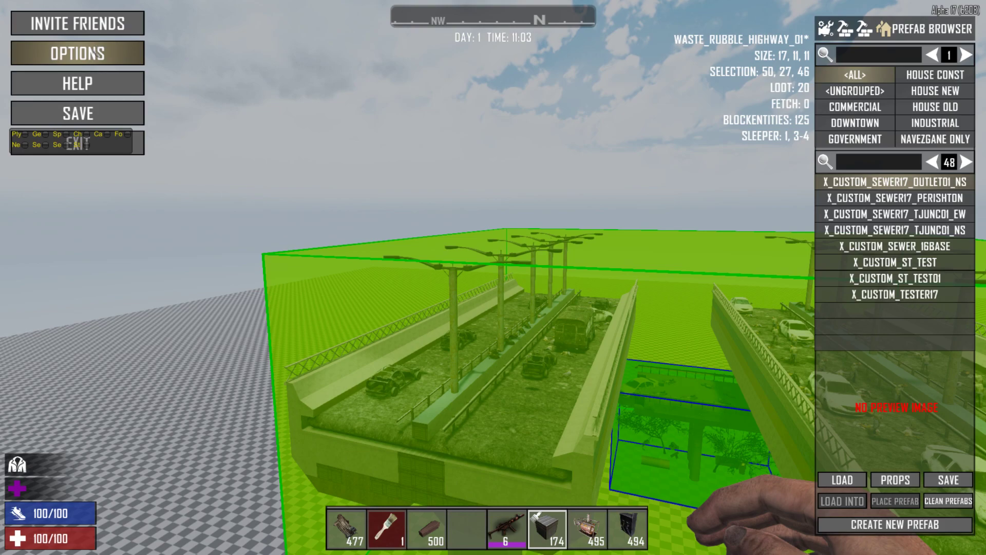
key(Escape)
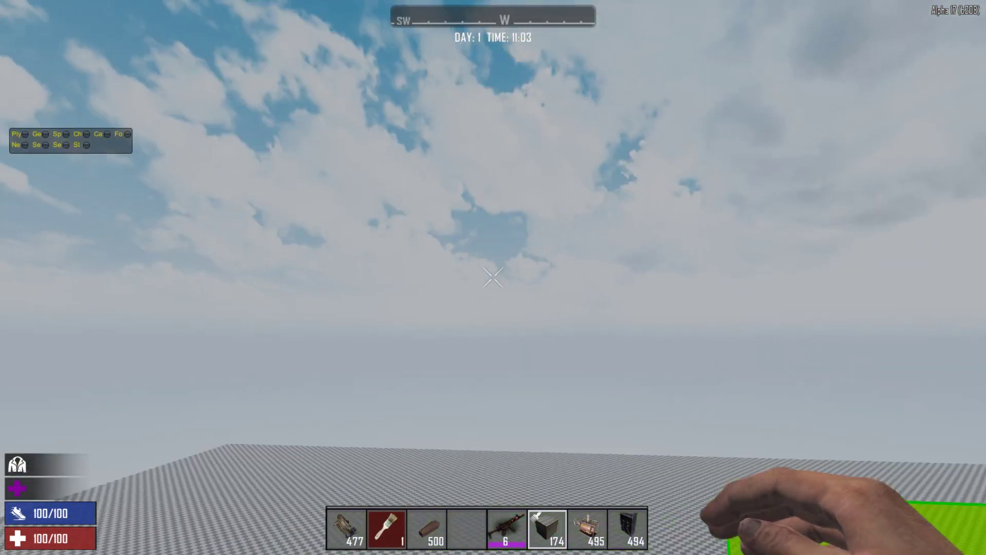
key(Escape)
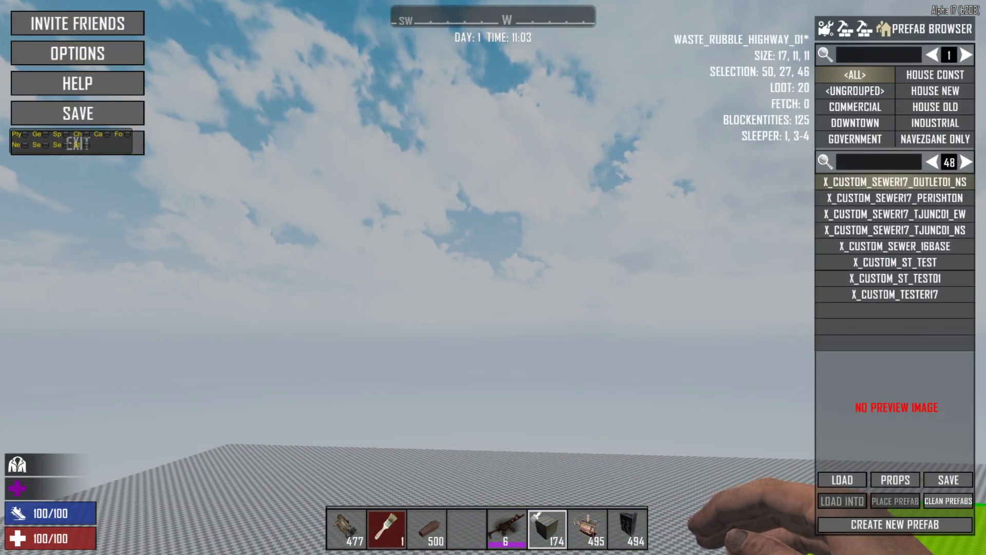